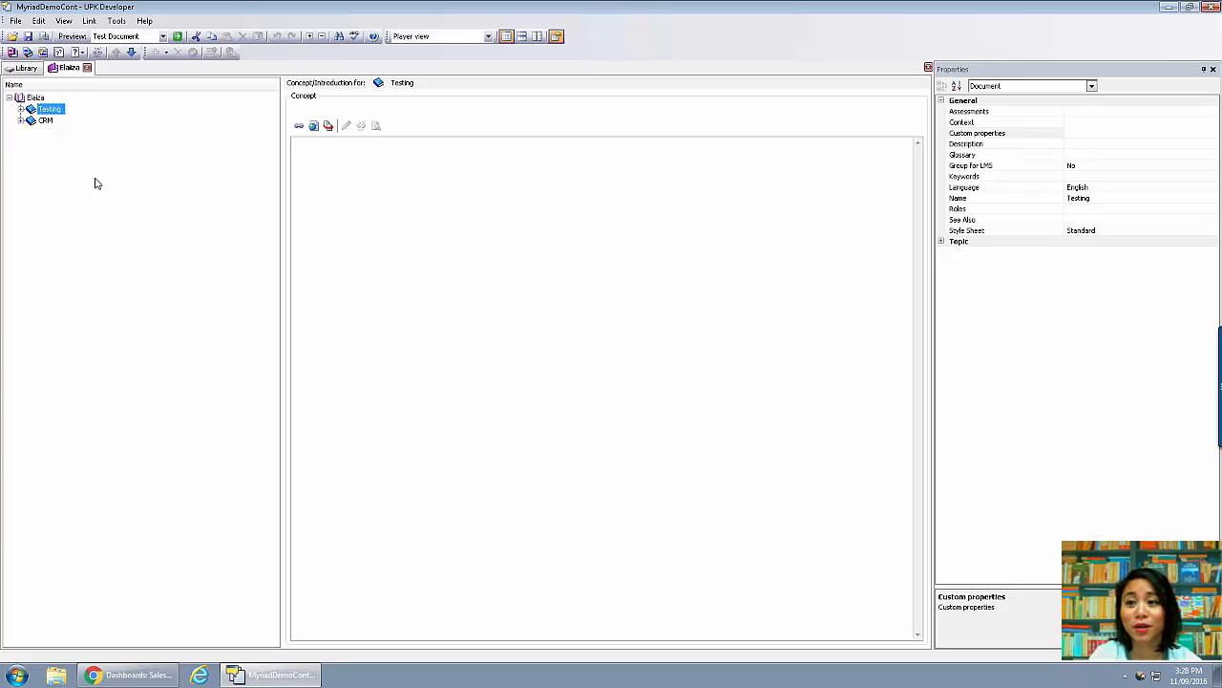
Link a new section named IOTAP CLONING TOOL directly under the root module of the outline.
right_click(34, 102)
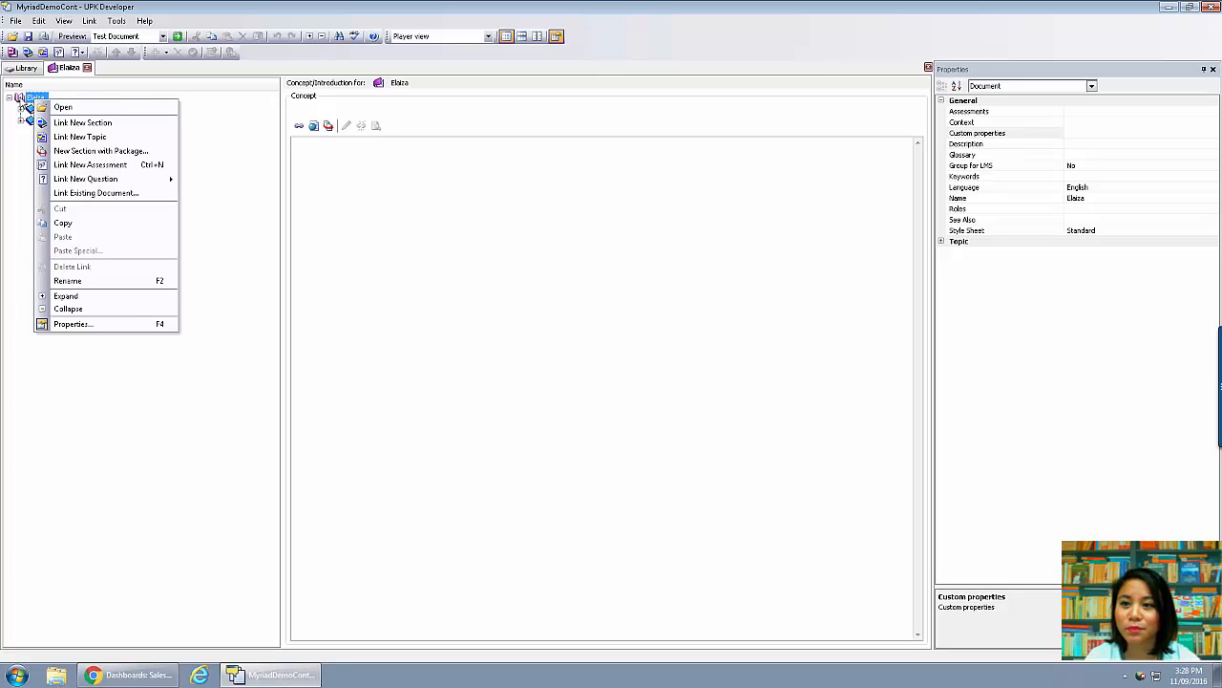
click(80, 127)
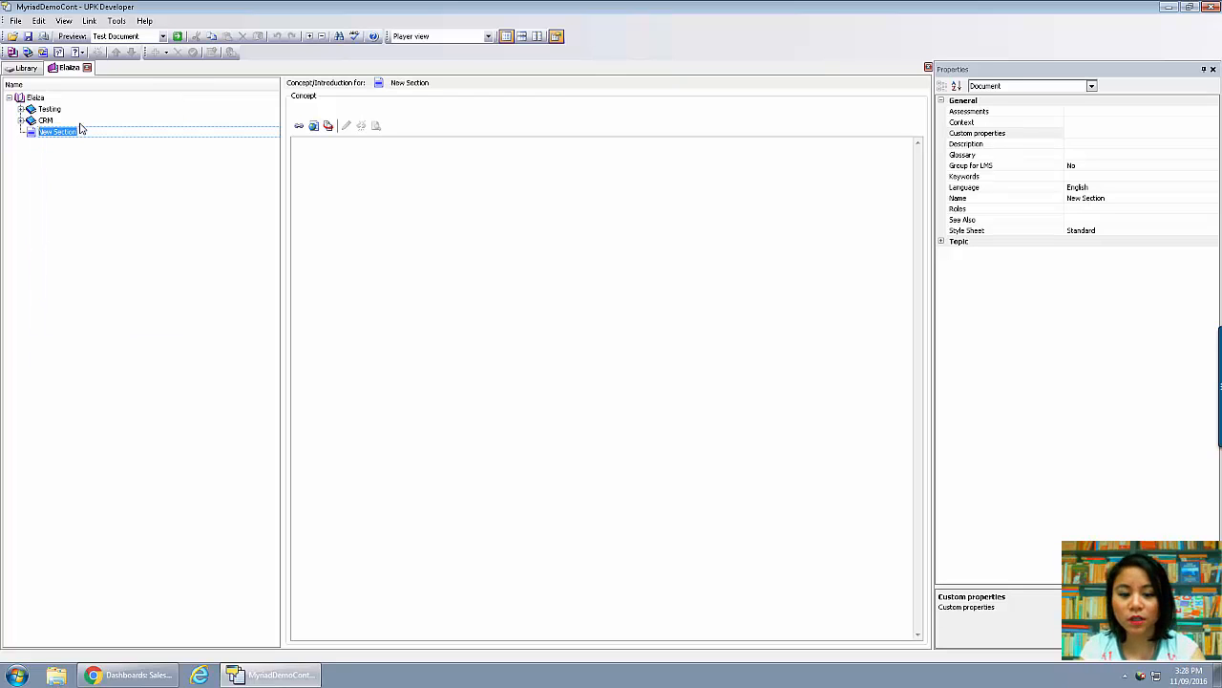
text(IOTAP CL)
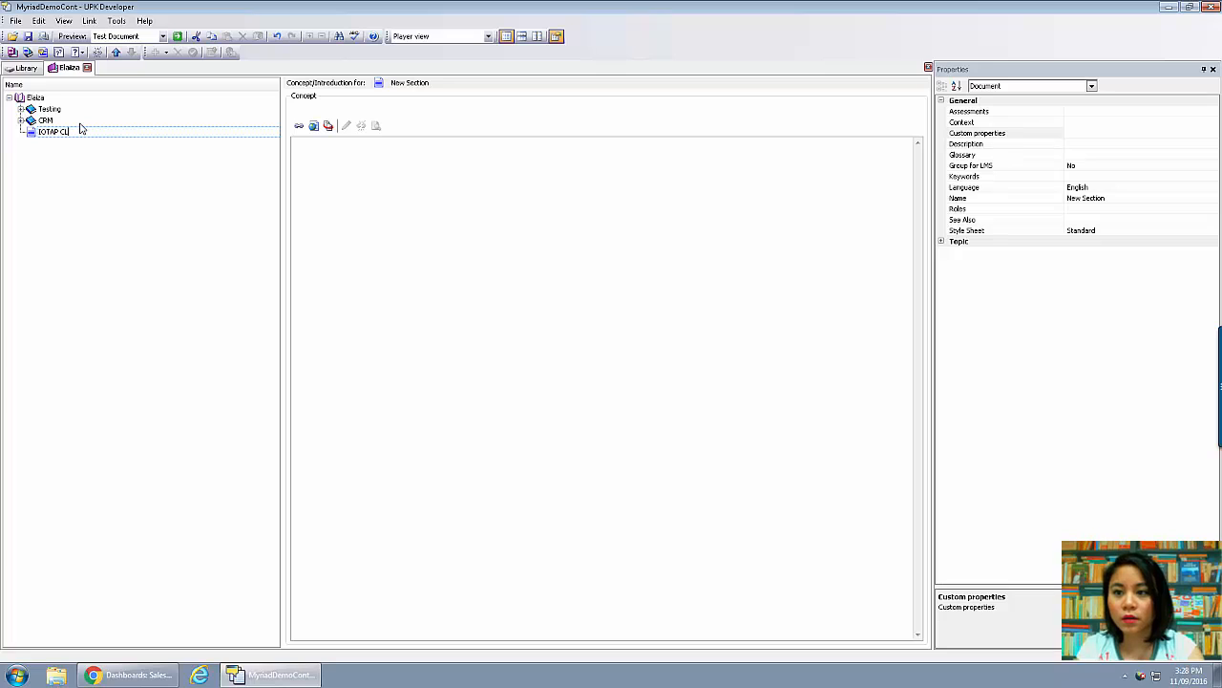
text(ONING TOOL)
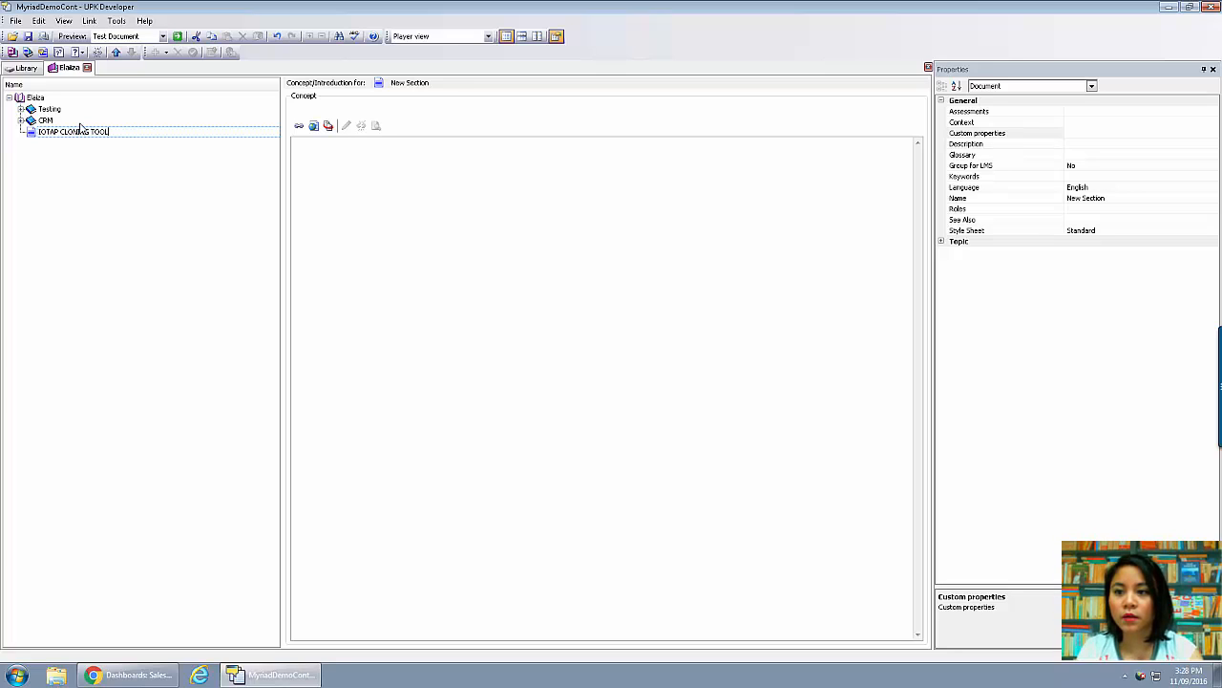
key(Return)
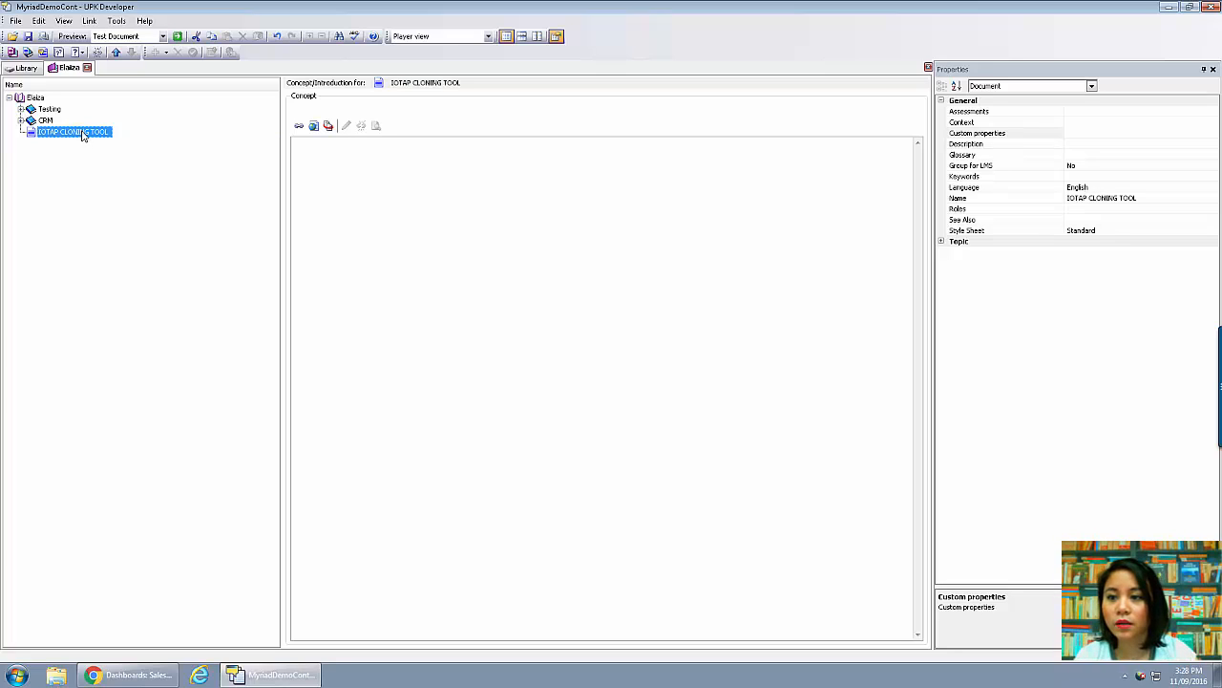
Link a new topic named Cloning a Price List under the IOTAP CLONING TOOL section.
right_click(84, 132)
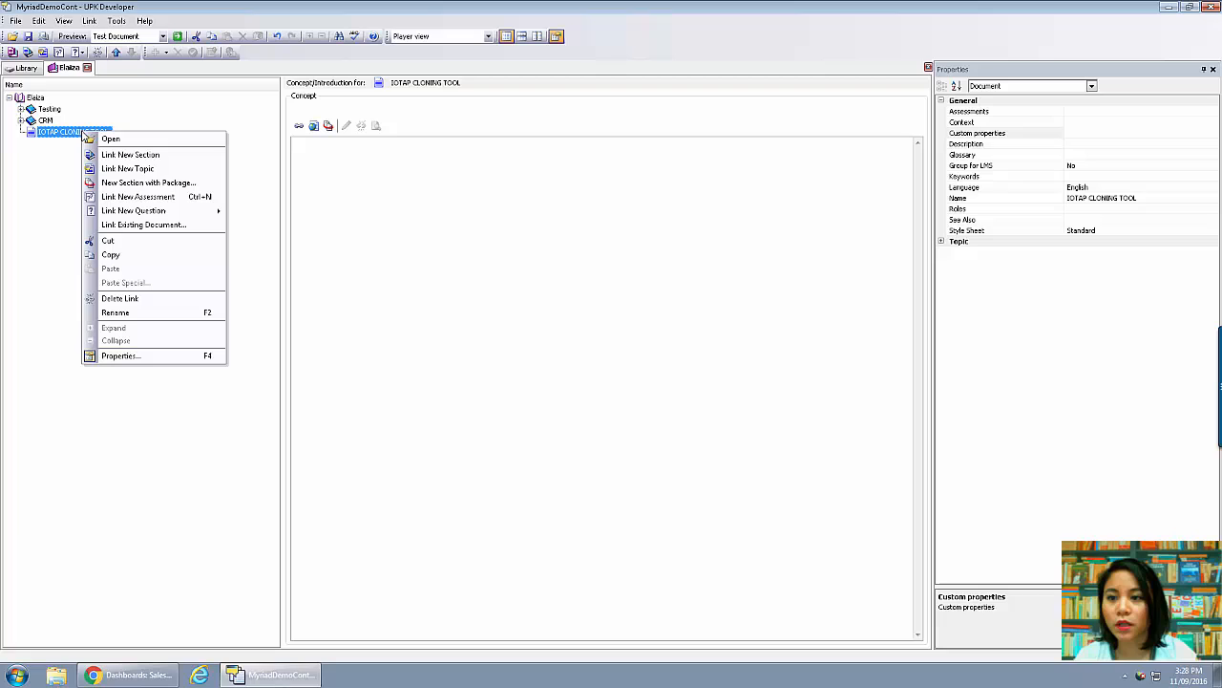
click(124, 169)
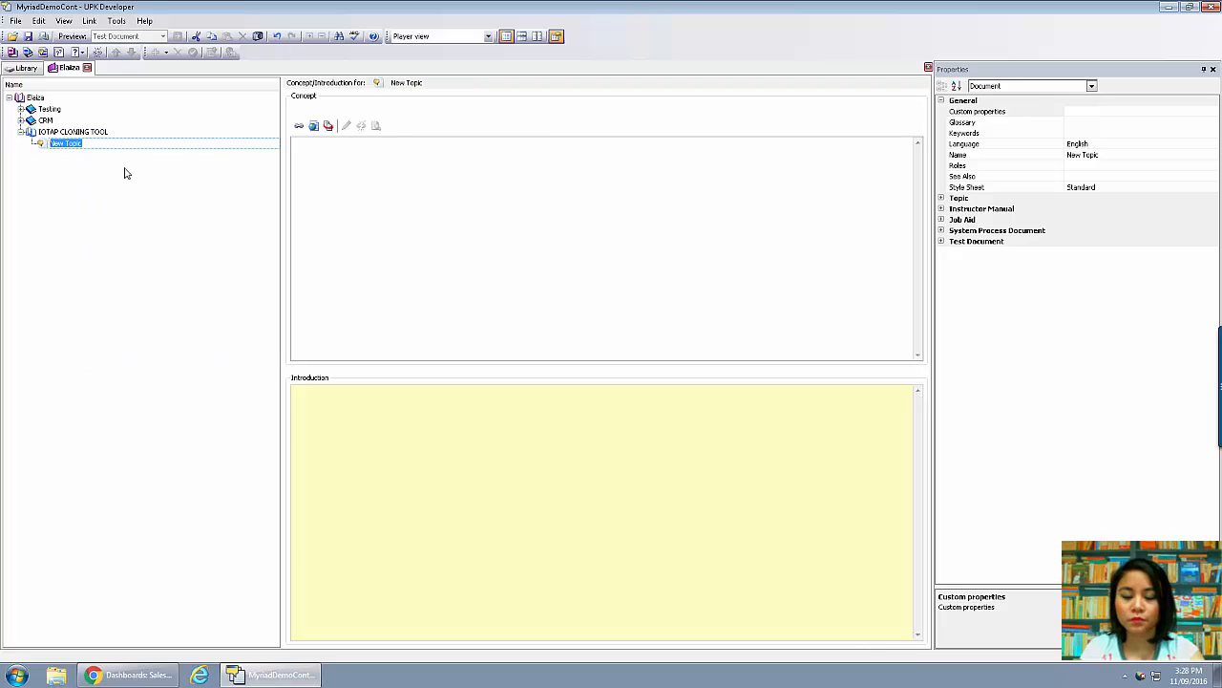
text(Clone Price L)
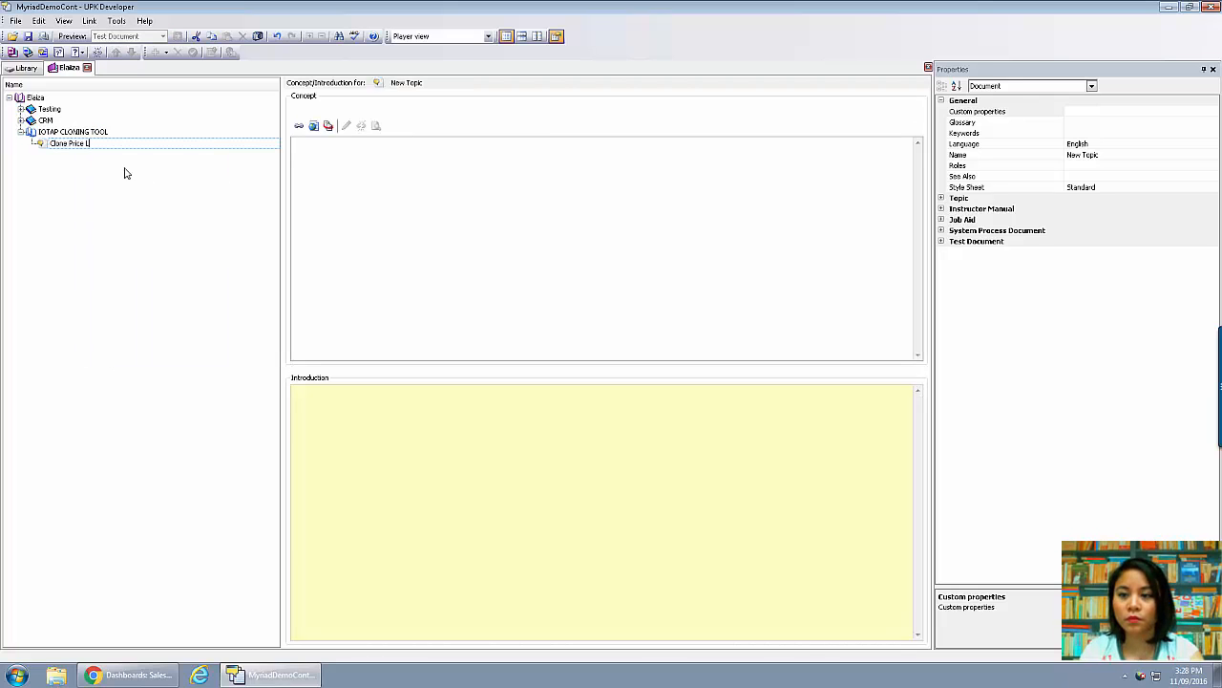
text(ist)
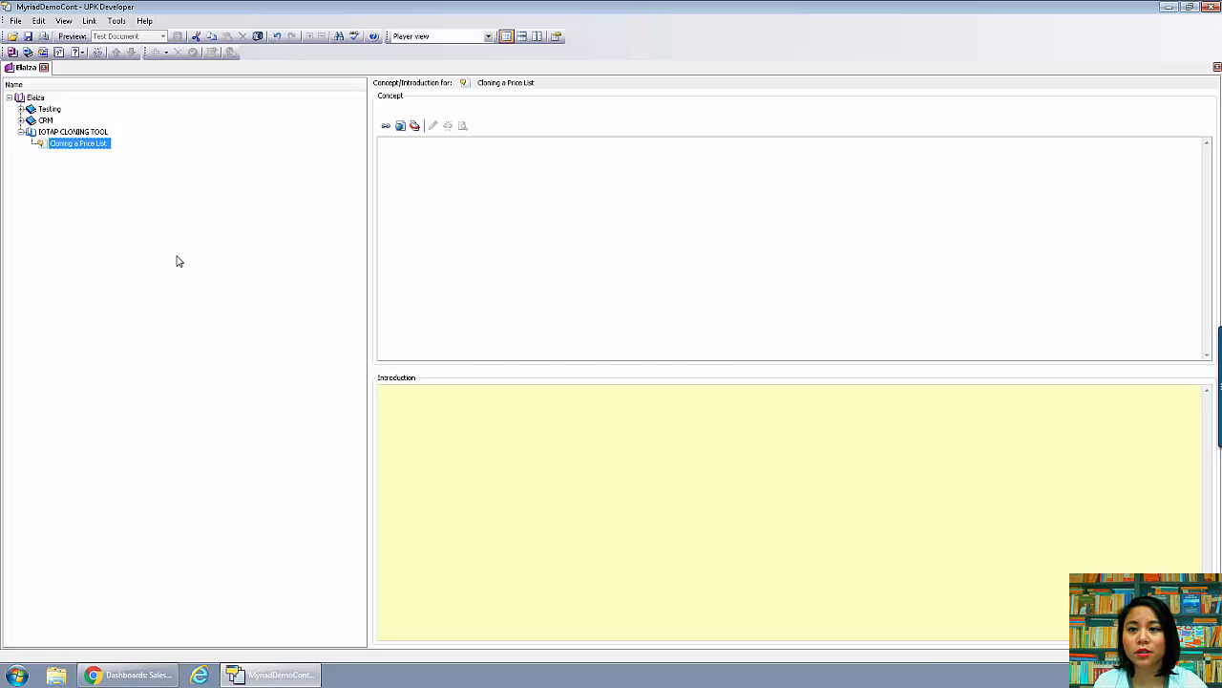
Start recording the Cloning a Price List topic at the current screen resolution, with the CRM dashboard in Chrome as the recorded application.
click(257, 36)
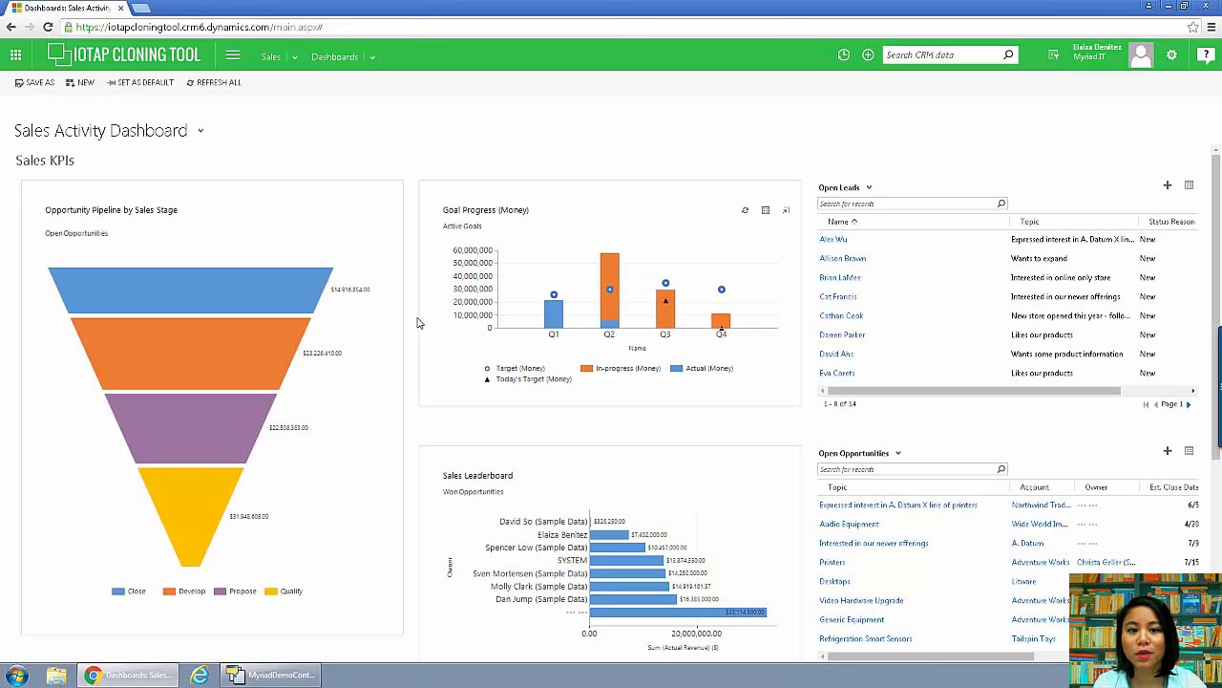
click(1171, 7)
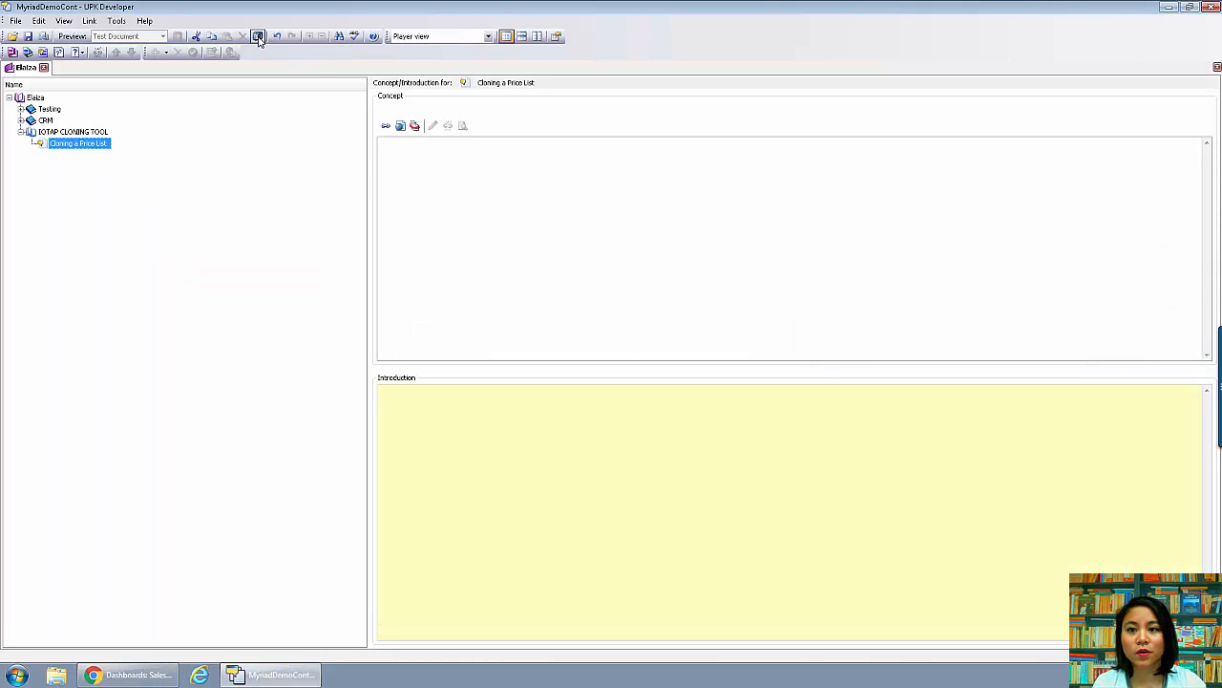
click(258, 38)
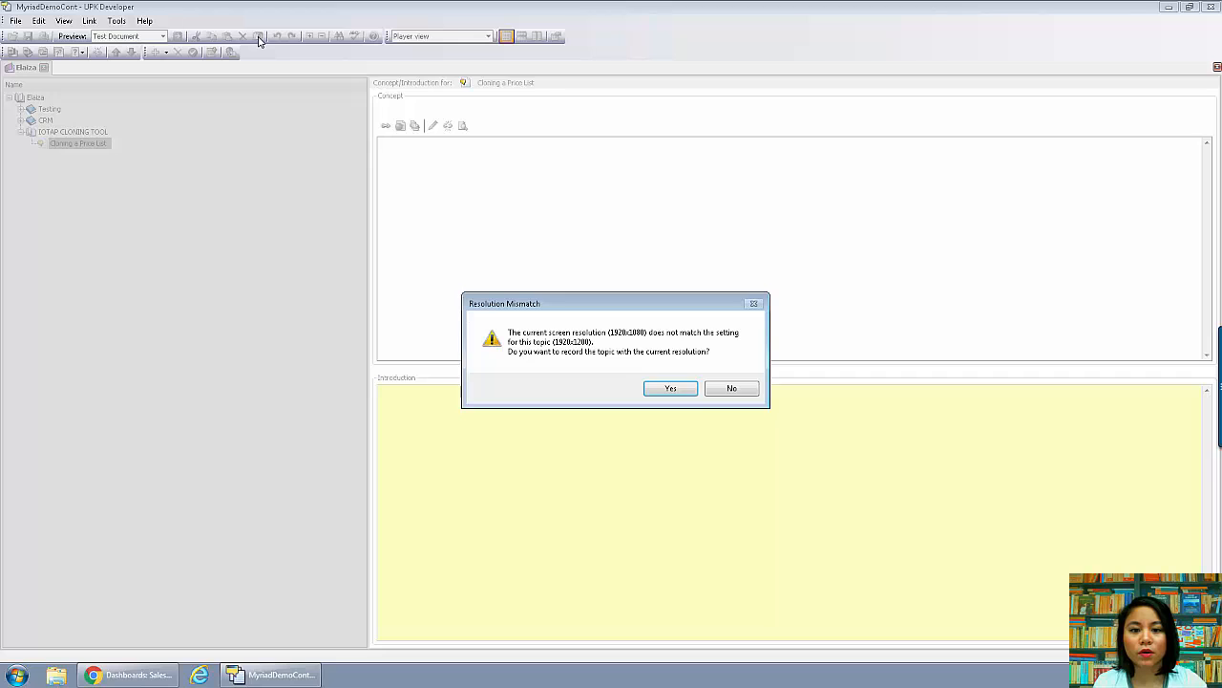
click(669, 389)
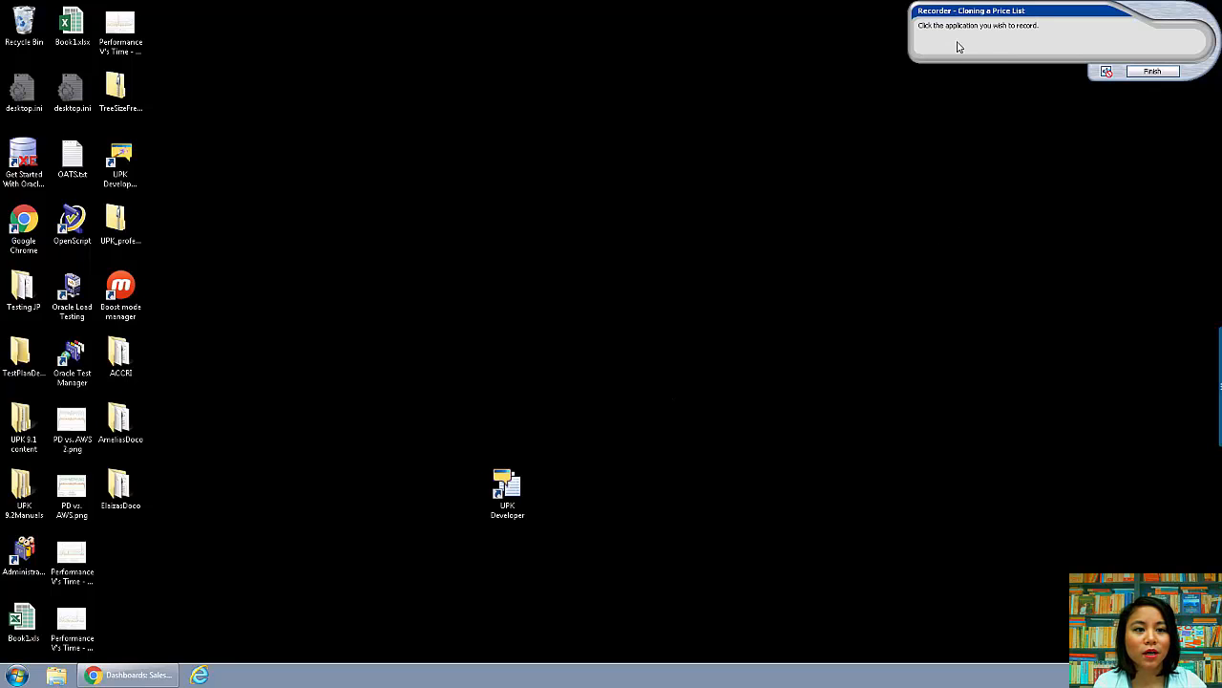
click(158, 673)
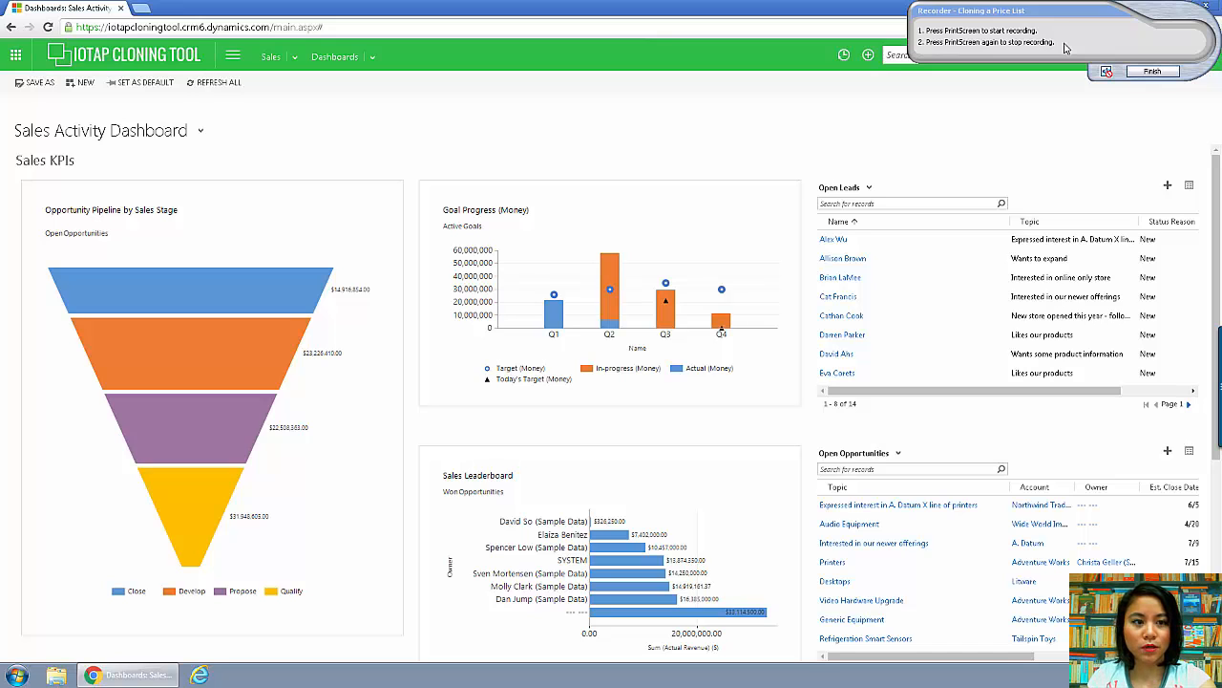
key(Print)
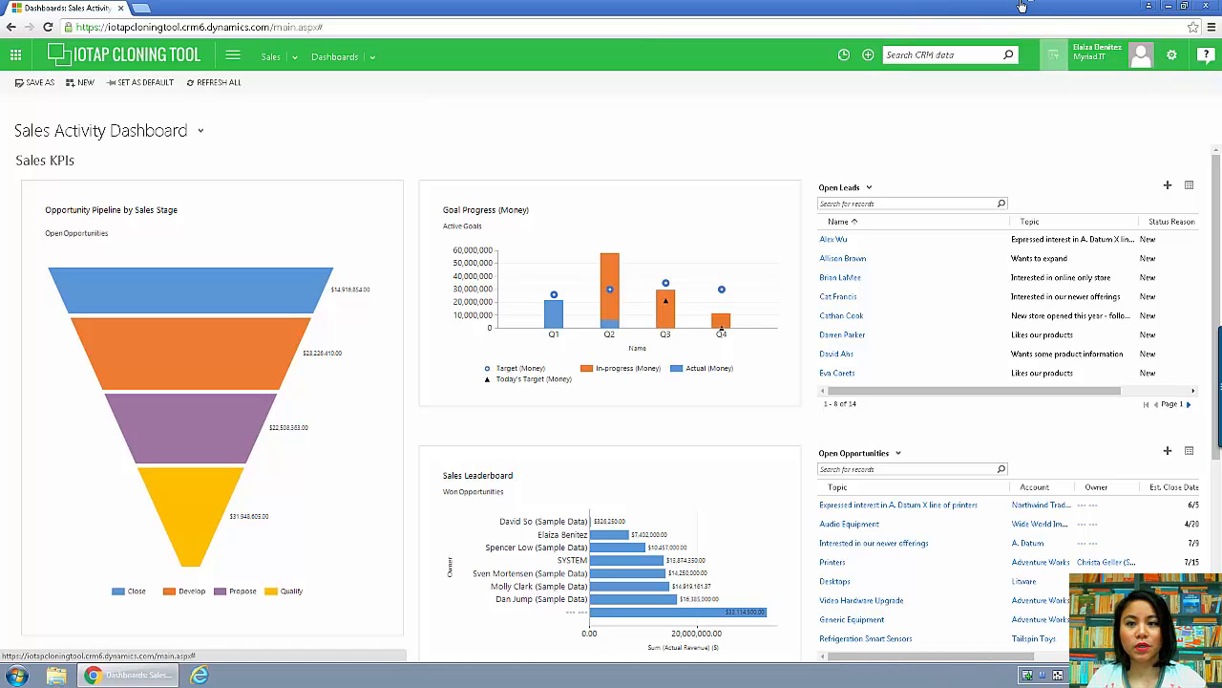
Open the Price Lists from the Product Catalog in the CRM Settings area.
click(234, 60)
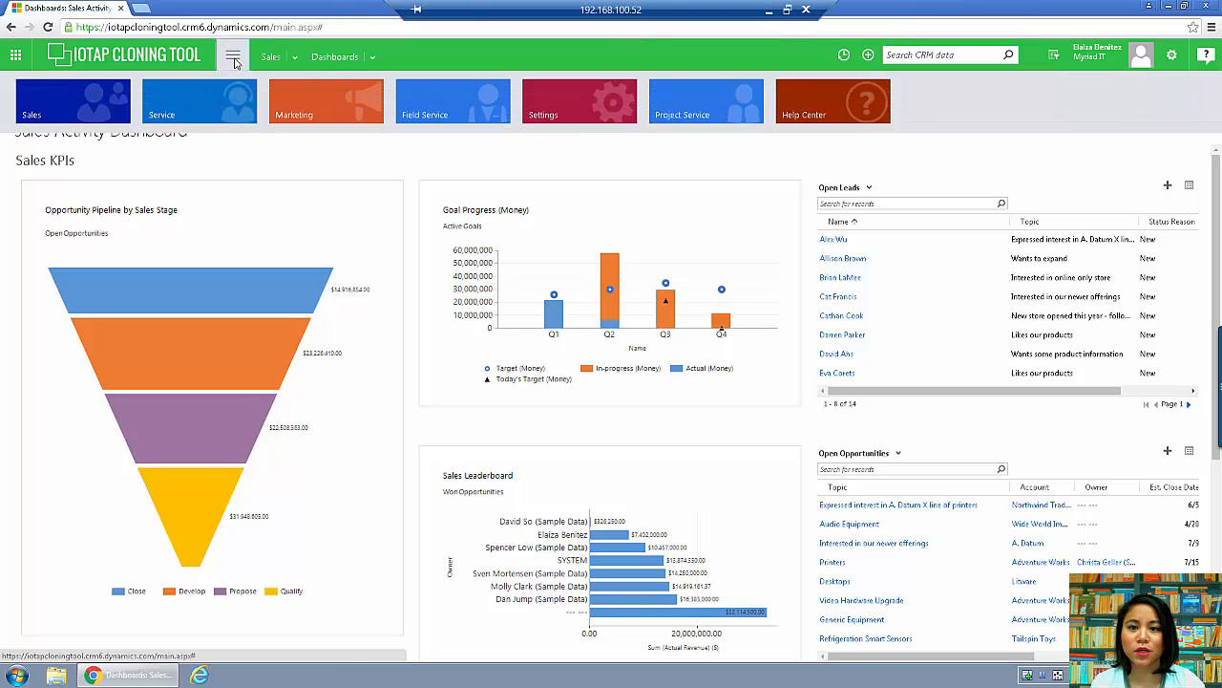
click(549, 100)
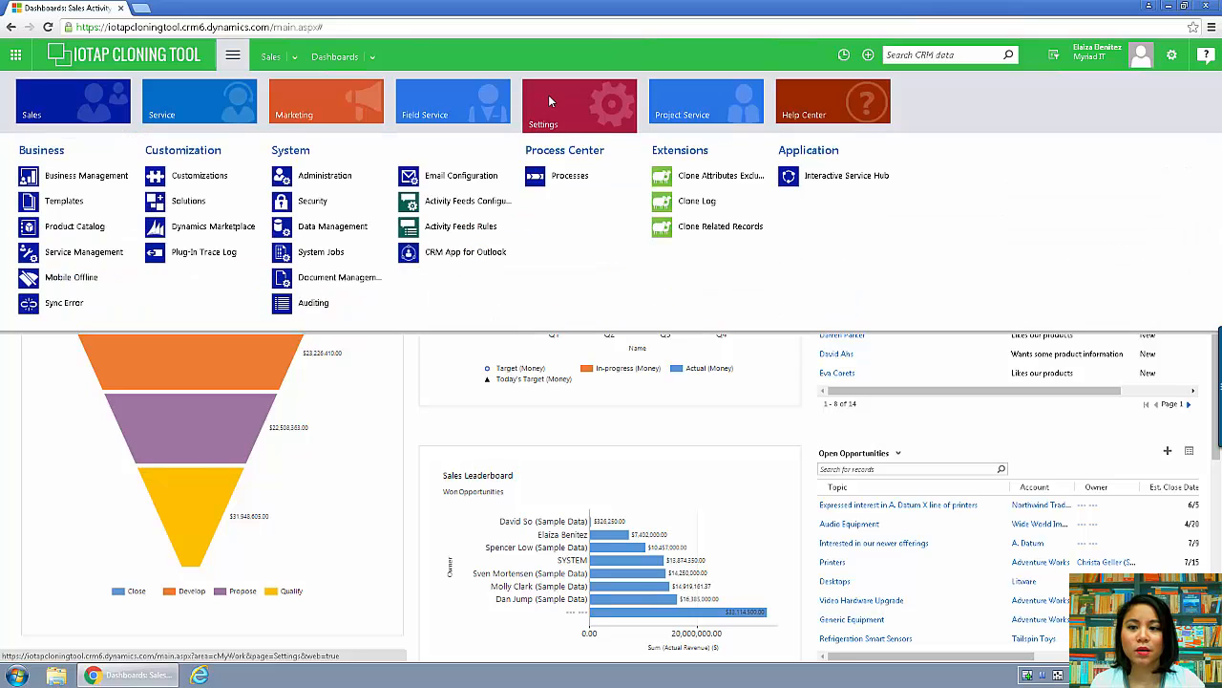
click(95, 235)
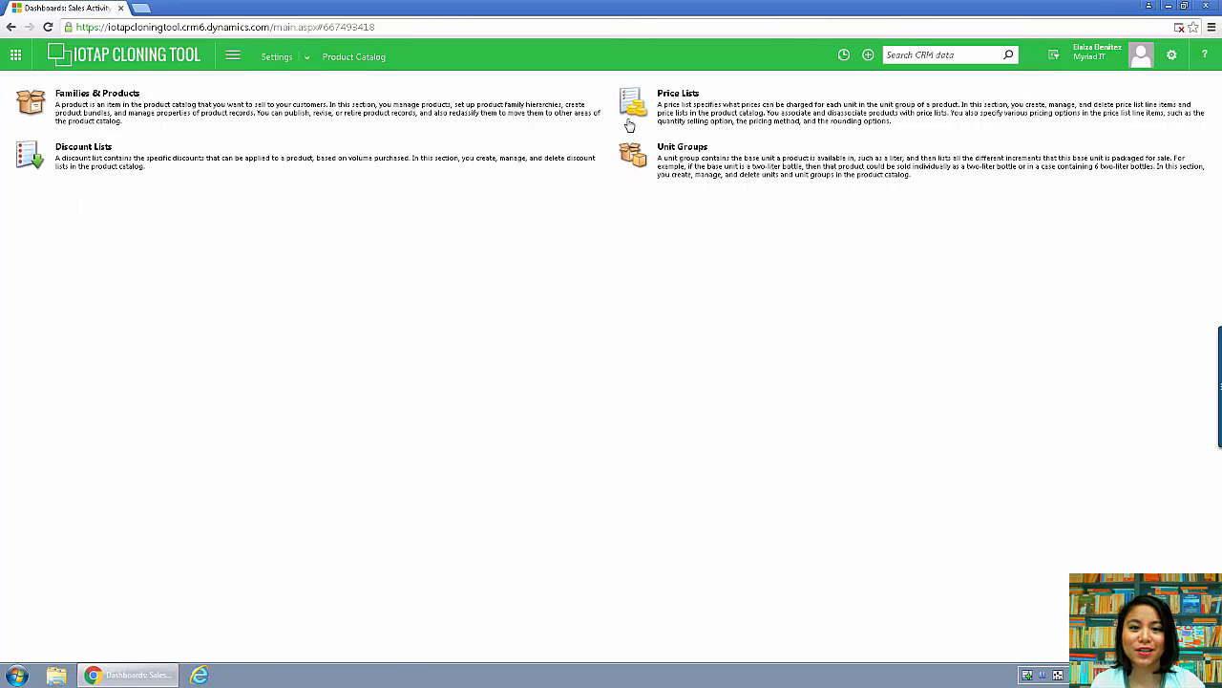
click(676, 96)
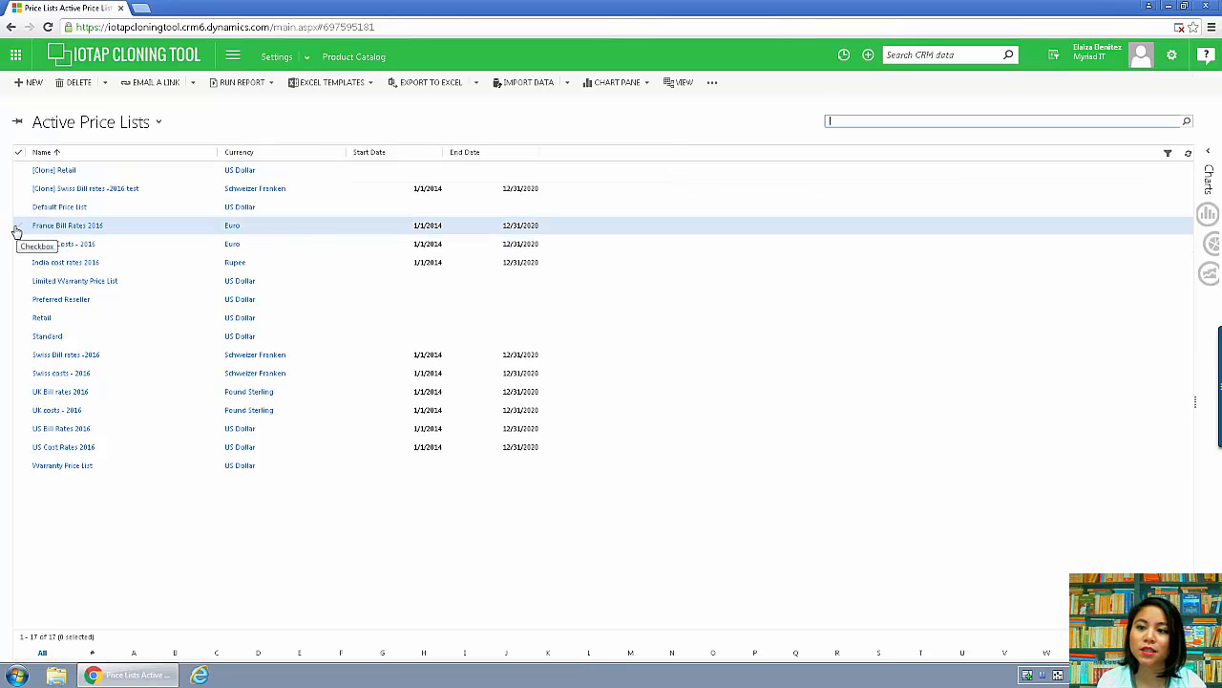
Clone the France Bill Rates 2016 price list and save the copy under the name [Clone] France Bill Rates 2017.
click(19, 229)
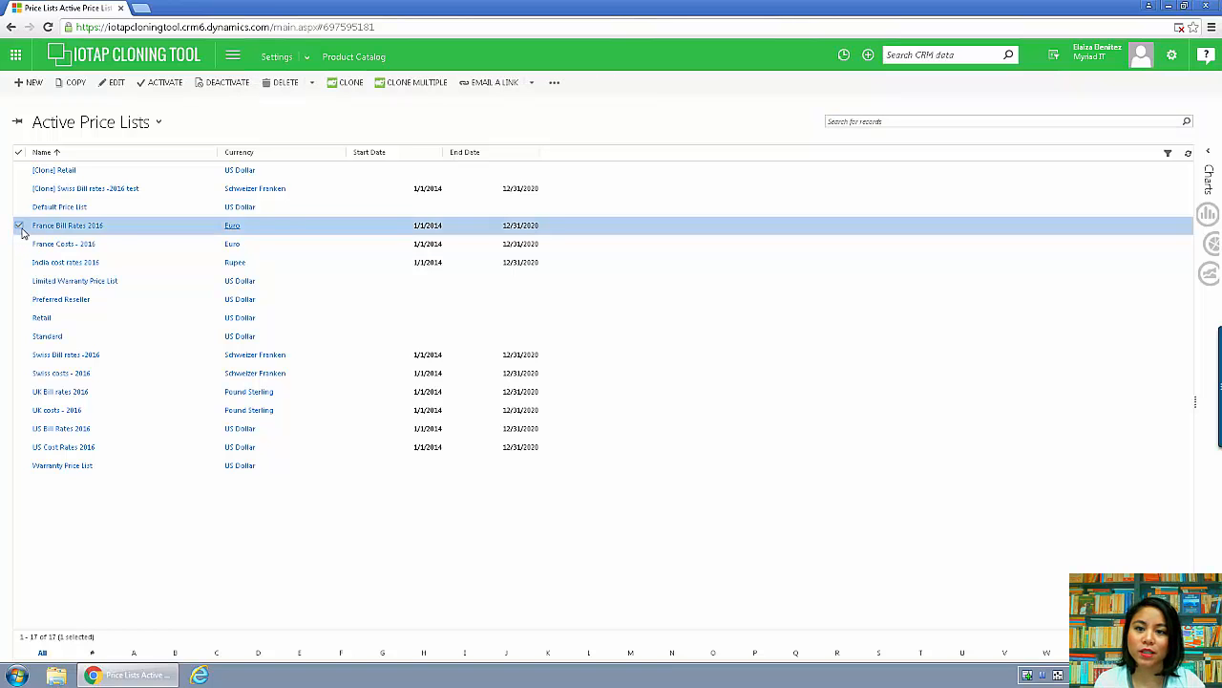
click(350, 84)
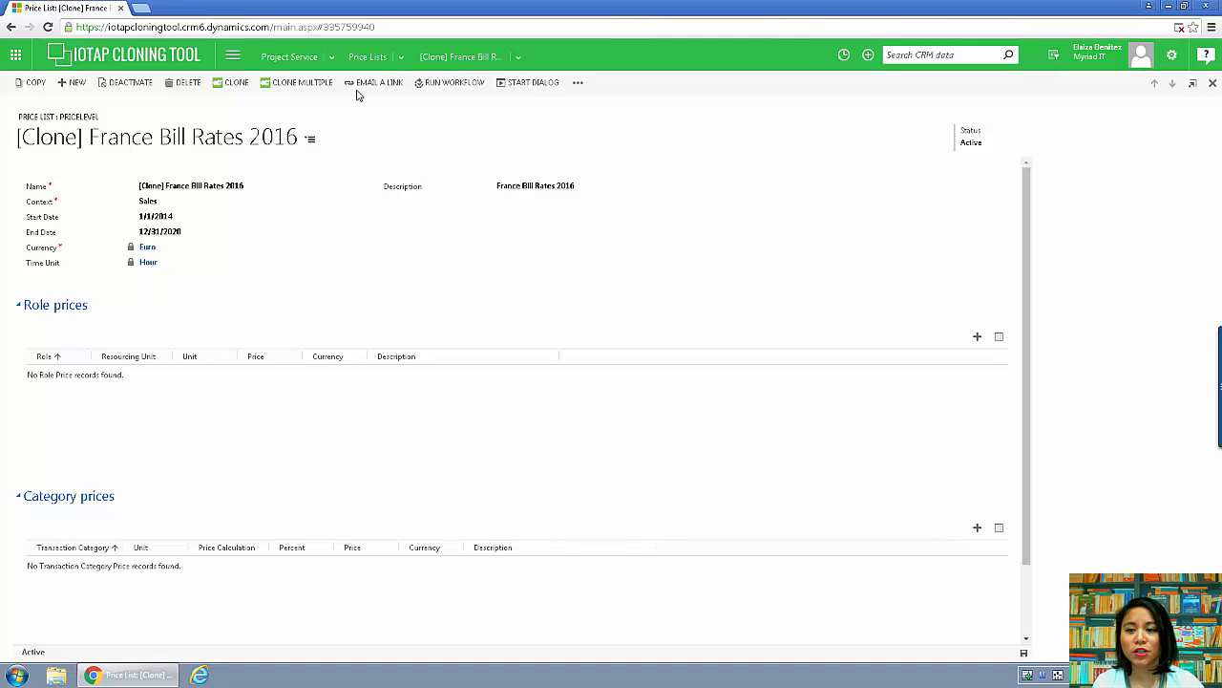
click(250, 186)
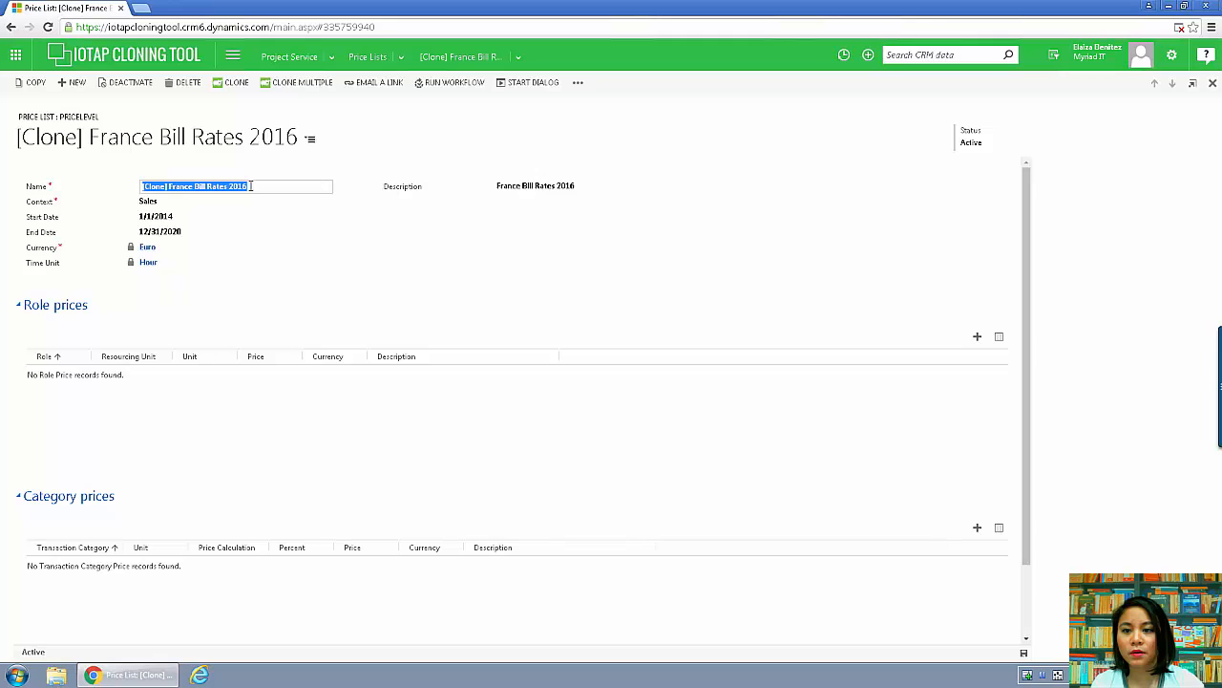
click(251, 186)
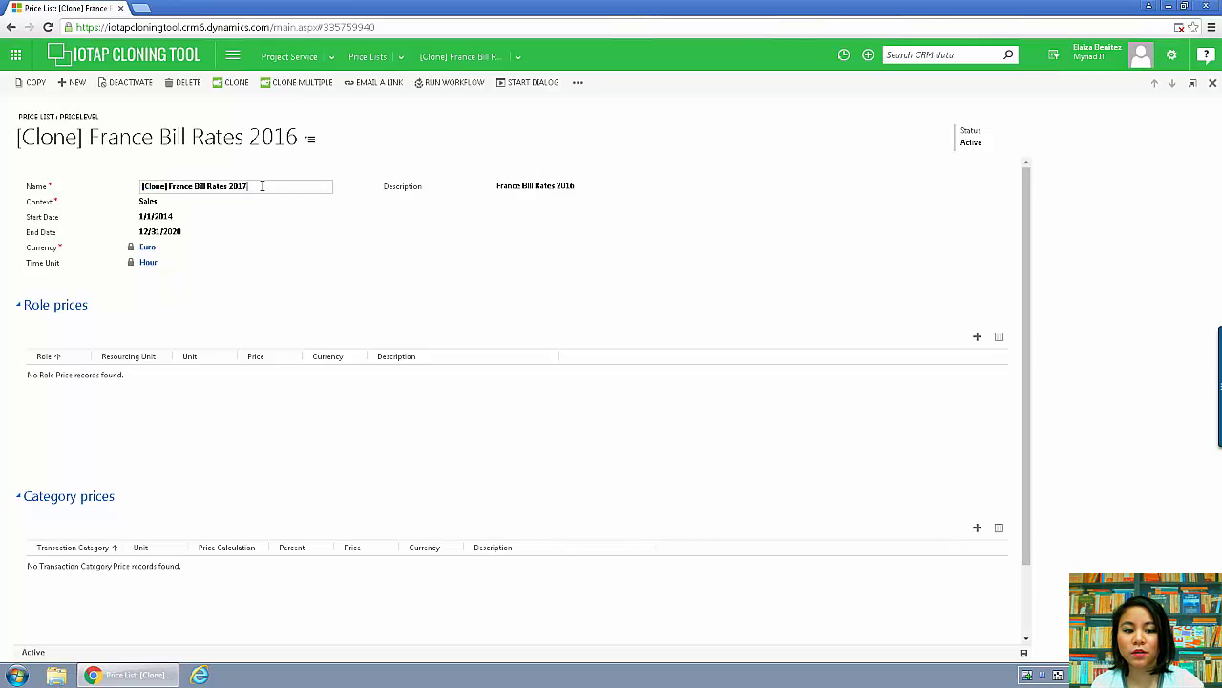
click(1024, 653)
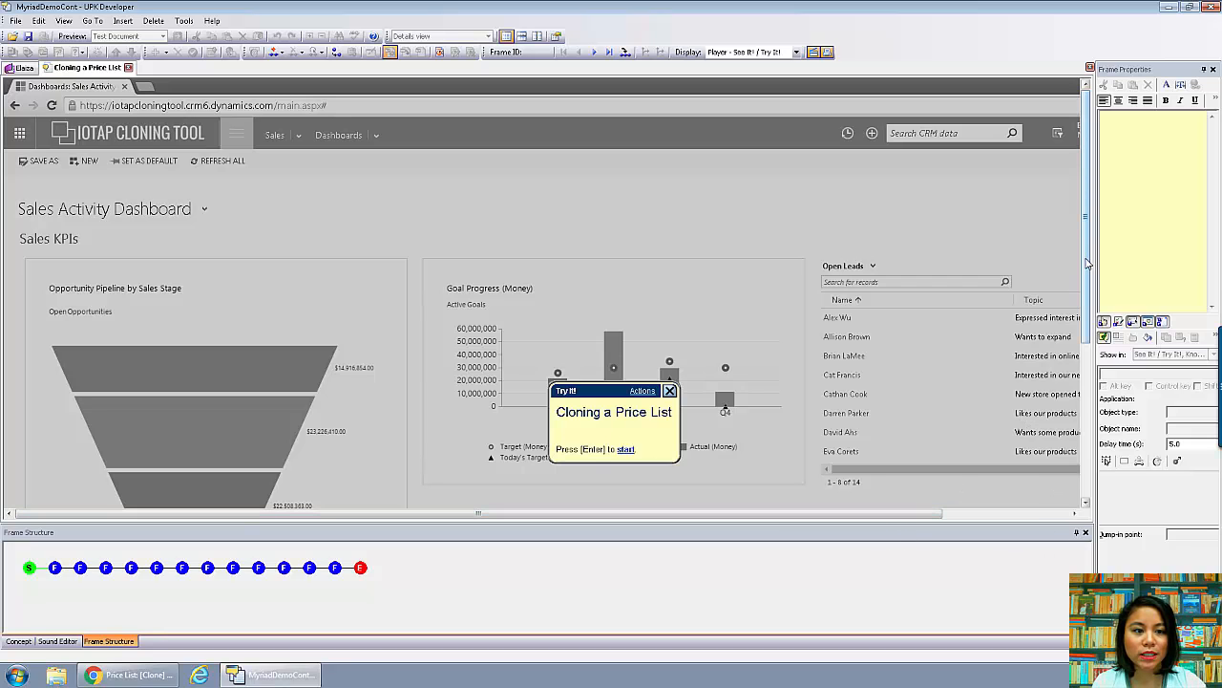
drag(1087, 262, 1085, 291)
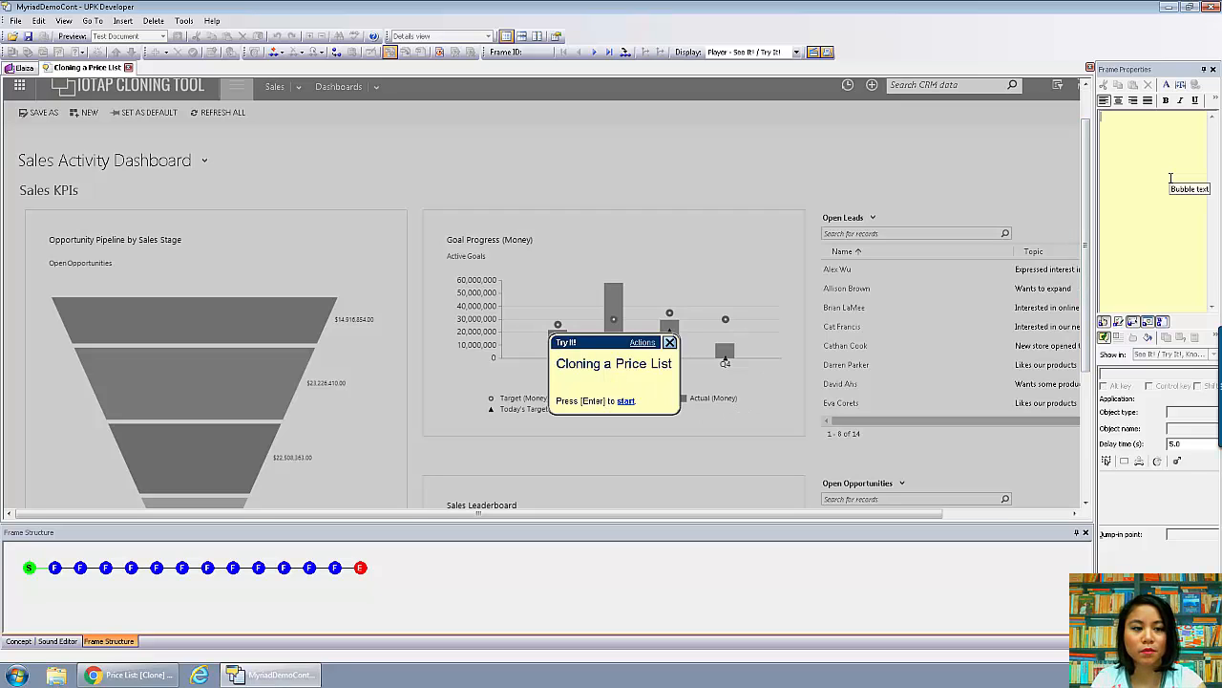
text(Description)
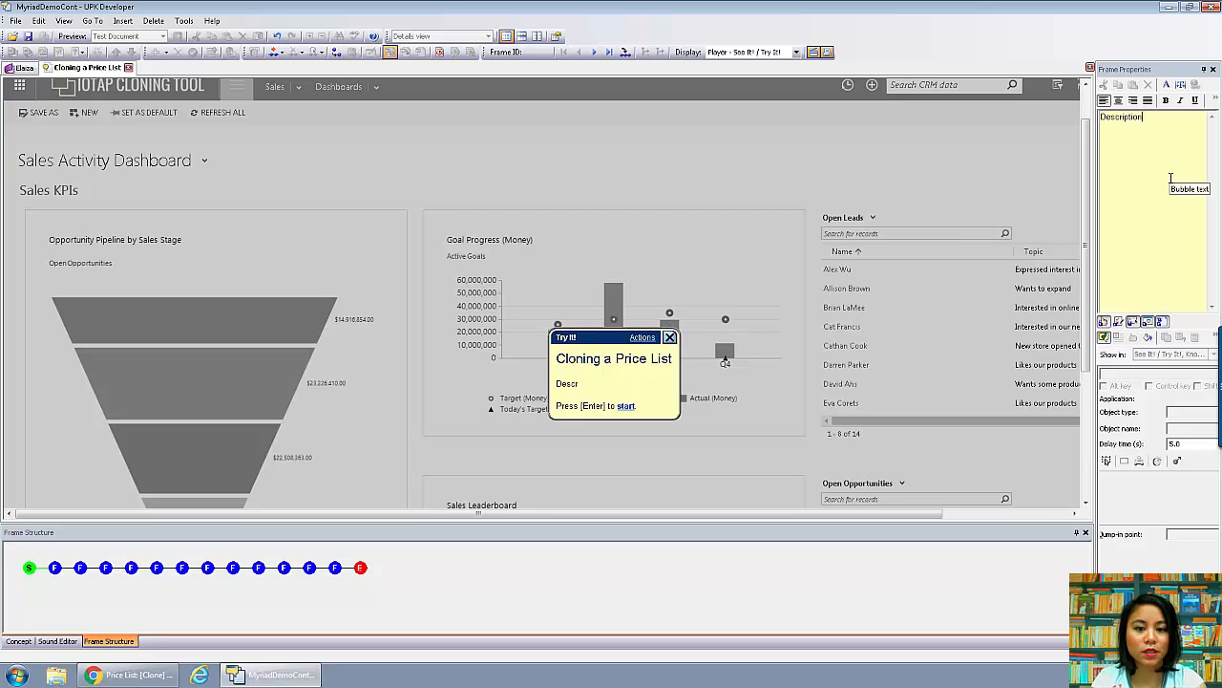
key(BackSpace)
key(BackSpace)
key(BackSpace)
key(BackSpace)
key(BackSpace)
key(BackSpace)
key(BackSpace)
key(BackSpace)
key(BackSpace)
key(BackSpace)
key(BackSpace)
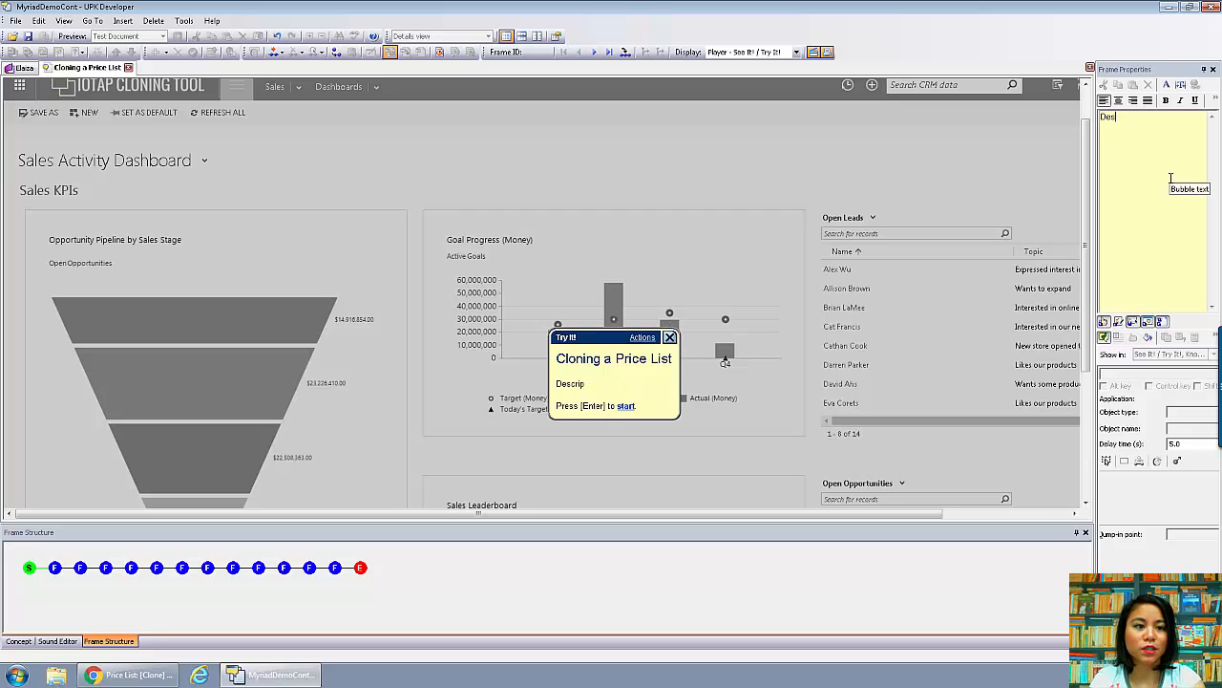
Enter "In this tutorial you will learn how to clone a Price List" as the start frame's bubble text.
text(In this )
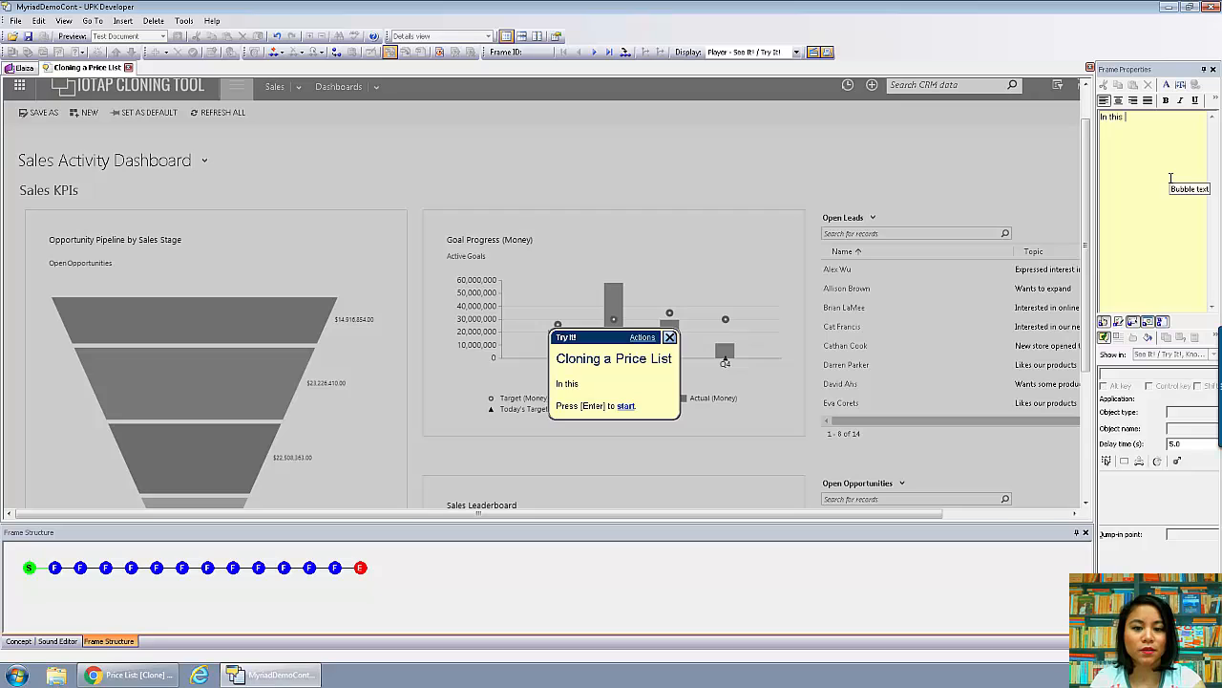
text(turol)
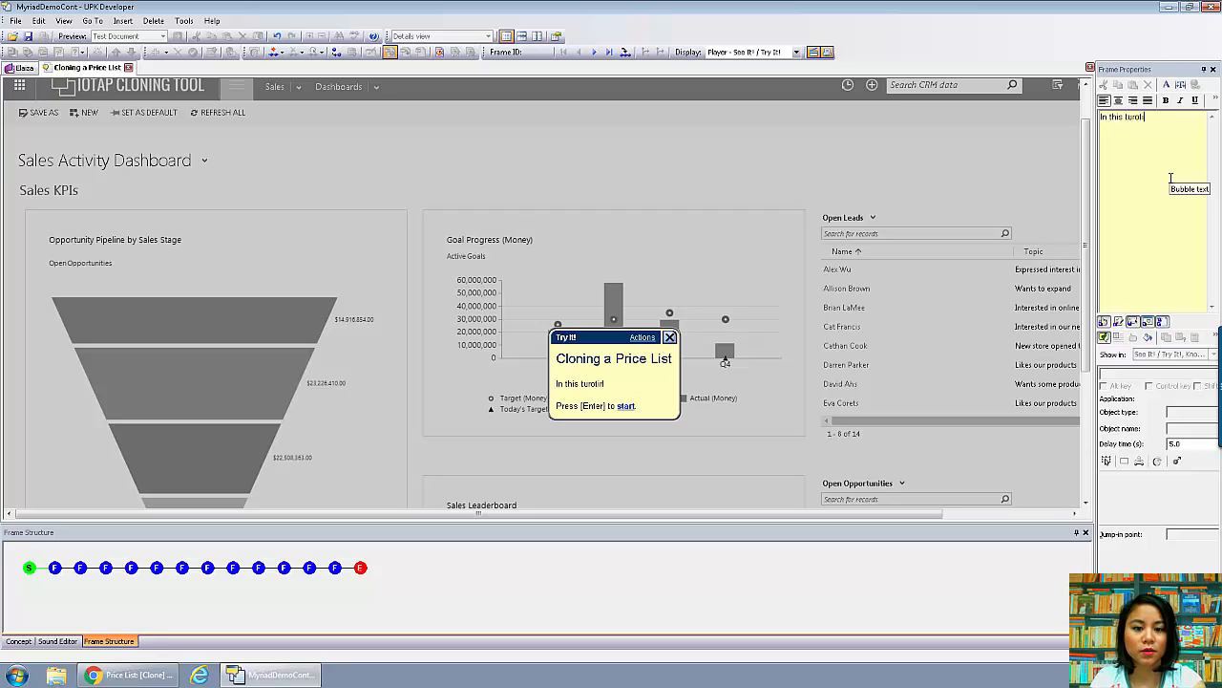
key(BackSpace)
key(BackSpace)
key(BackSpace)
text(toria)
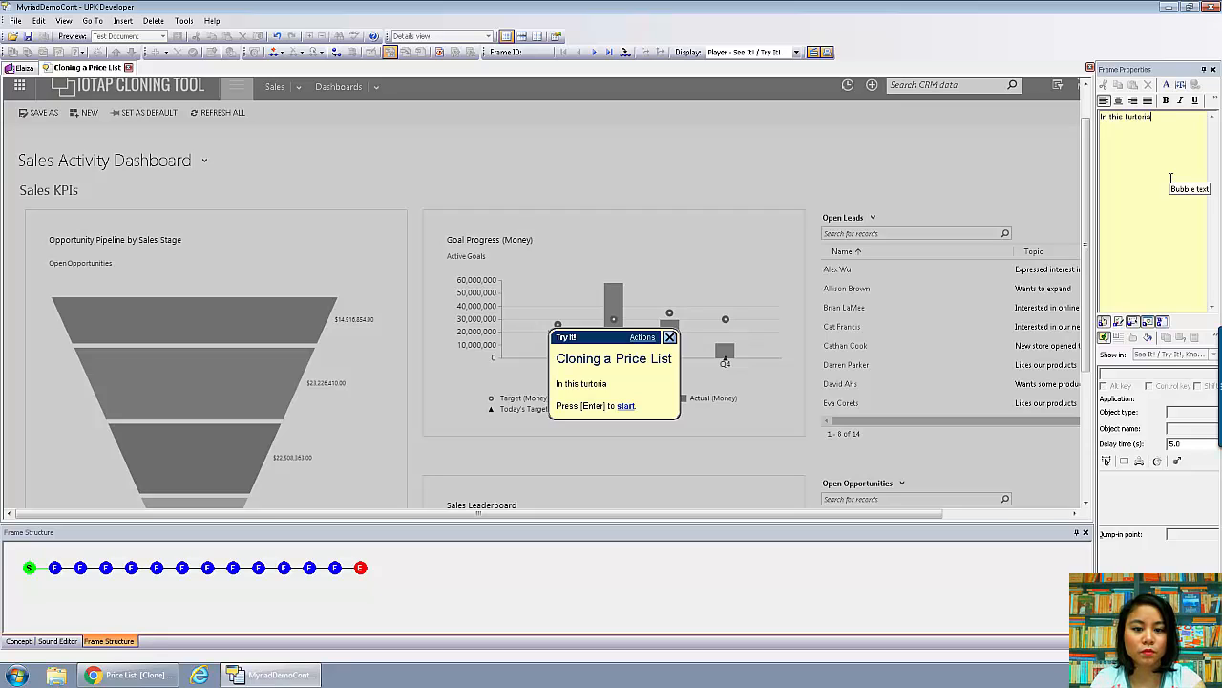
key(BackSpace)
key(BackSpace)
key(BackSpace)
key(BackSpace)
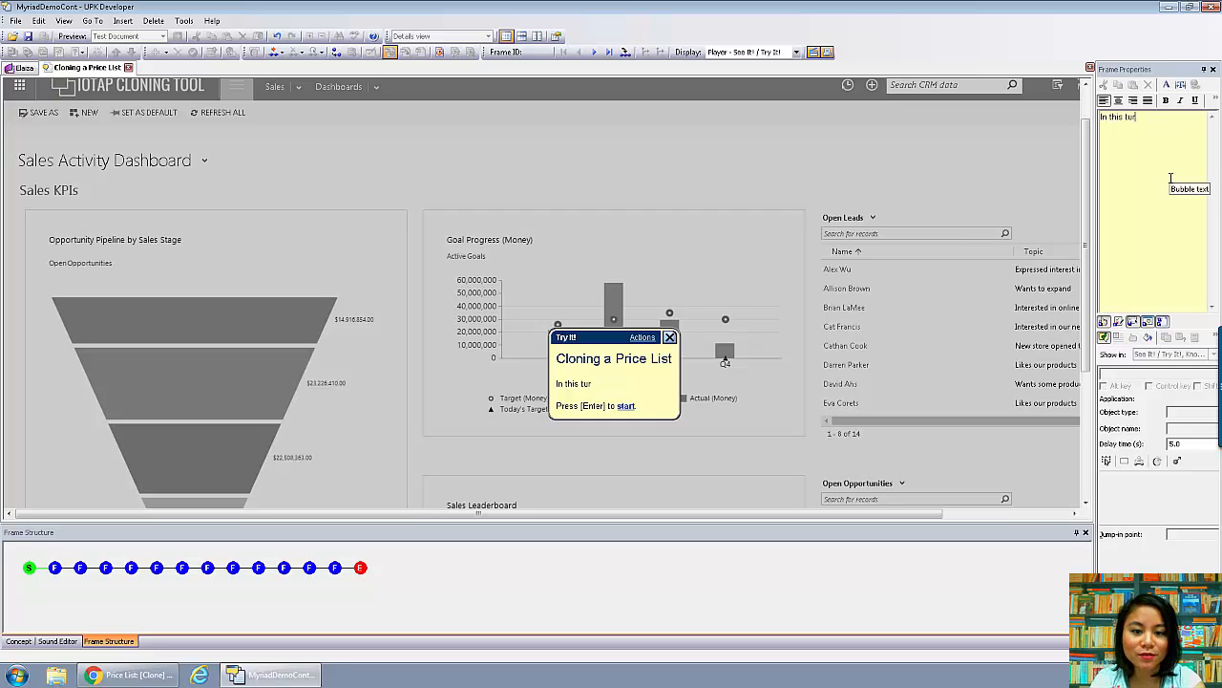
text(orial y)
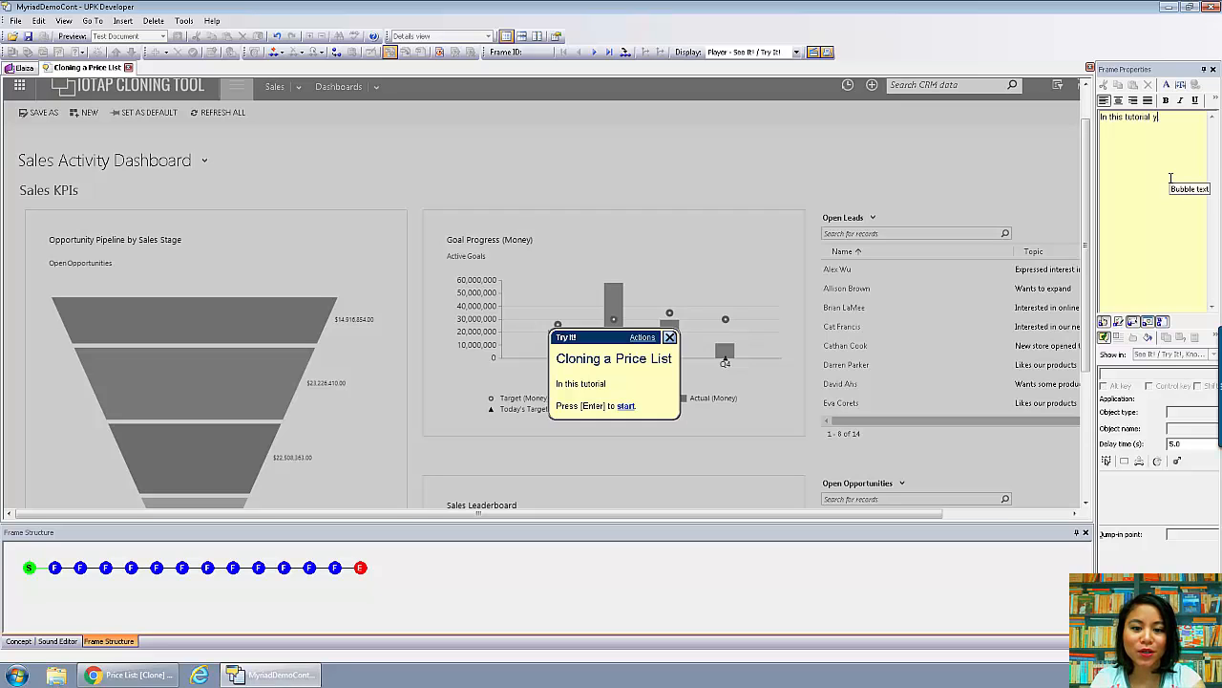
text(ou will learn)
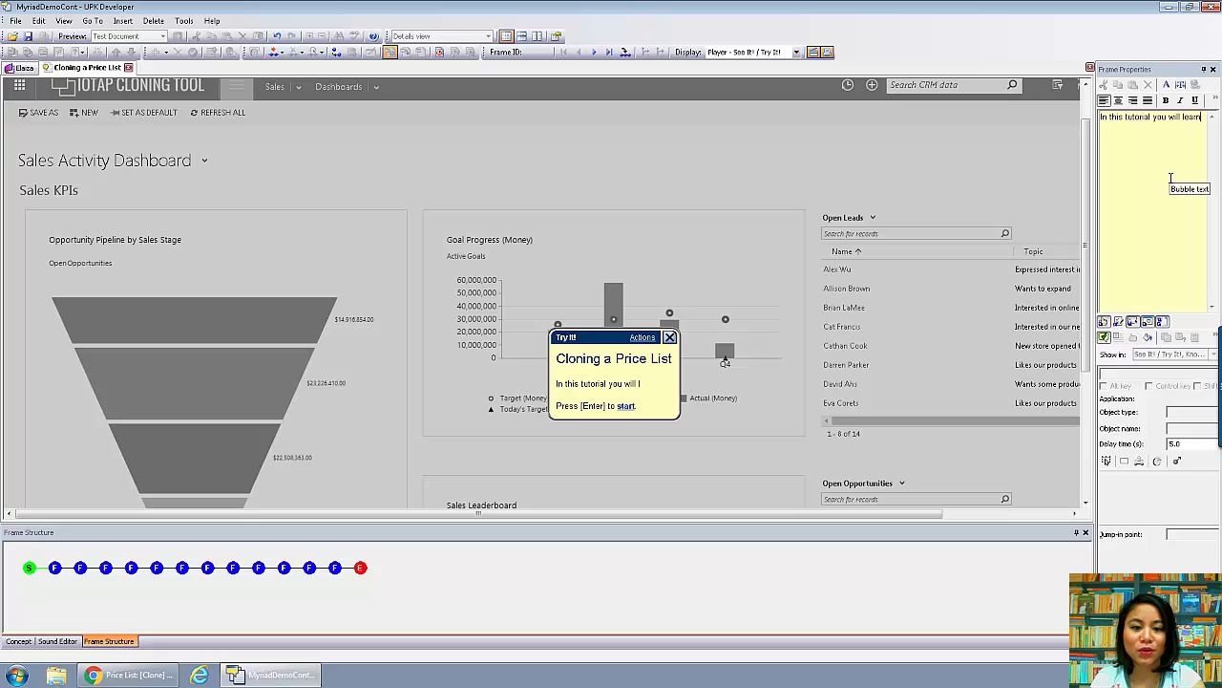
text( how to clon)
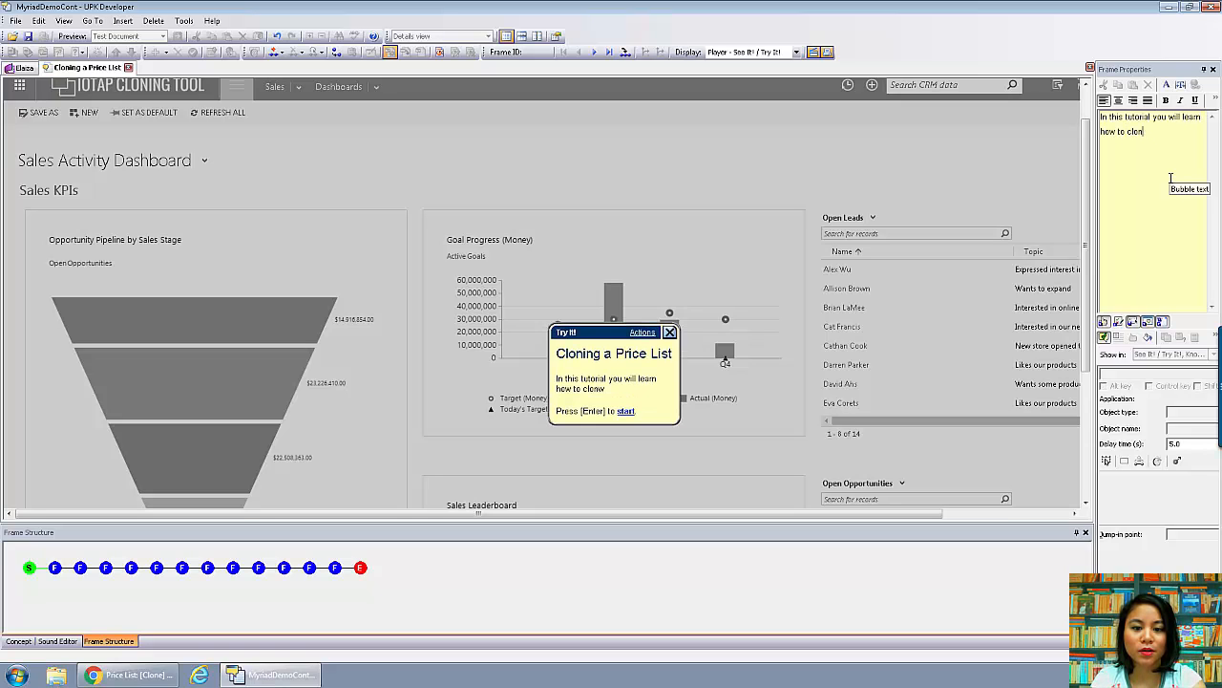
text(w a Price List)
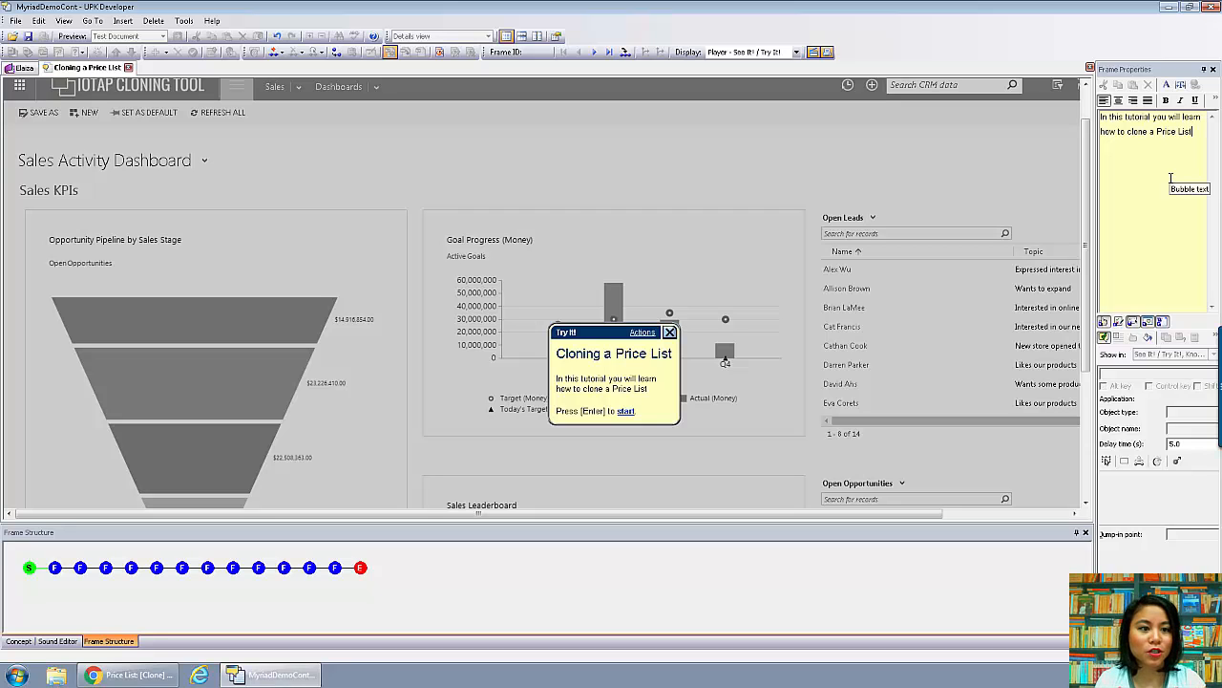
Fit the first action frame's action area to the menu icon and set its object name to Menu.
click(54, 568)
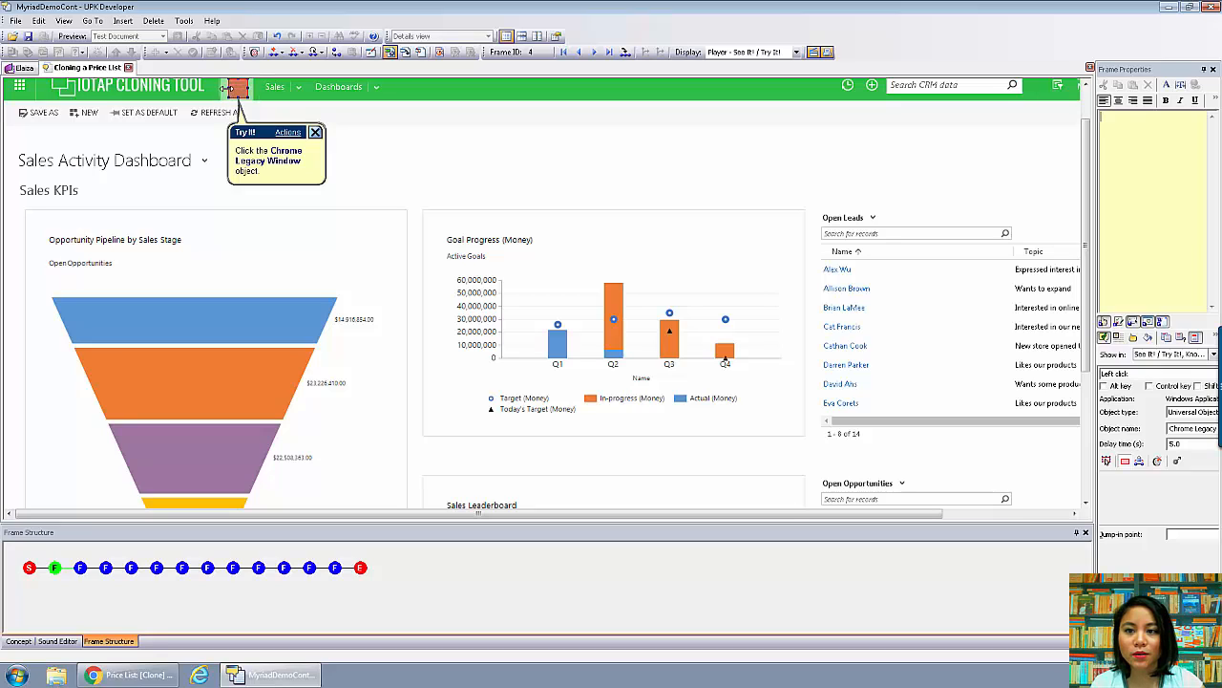
drag(229, 88, 256, 87)
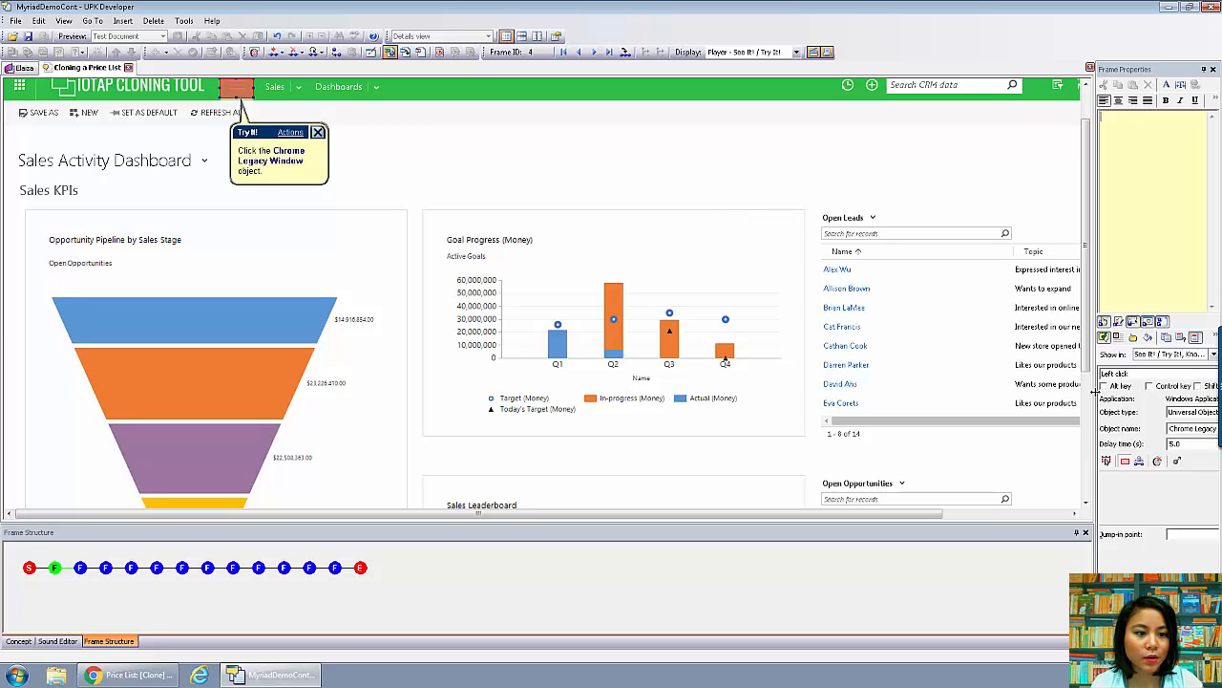
drag(1094, 390, 1011, 392)
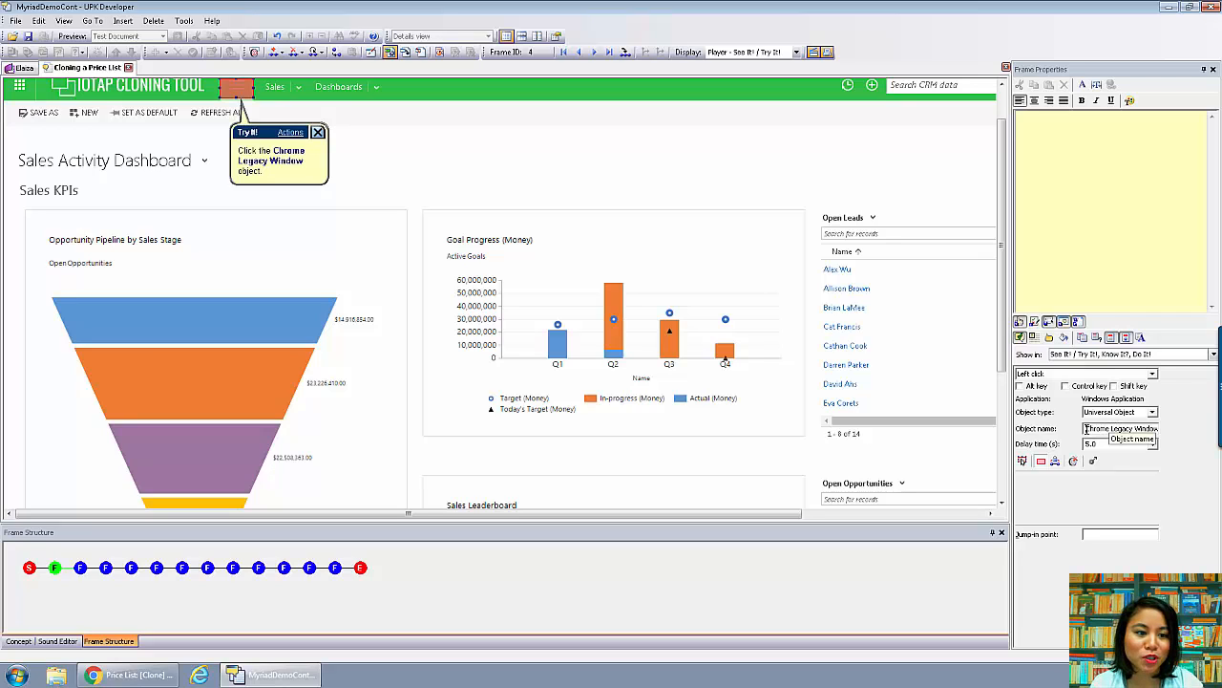
drag(1086, 429, 1167, 428)
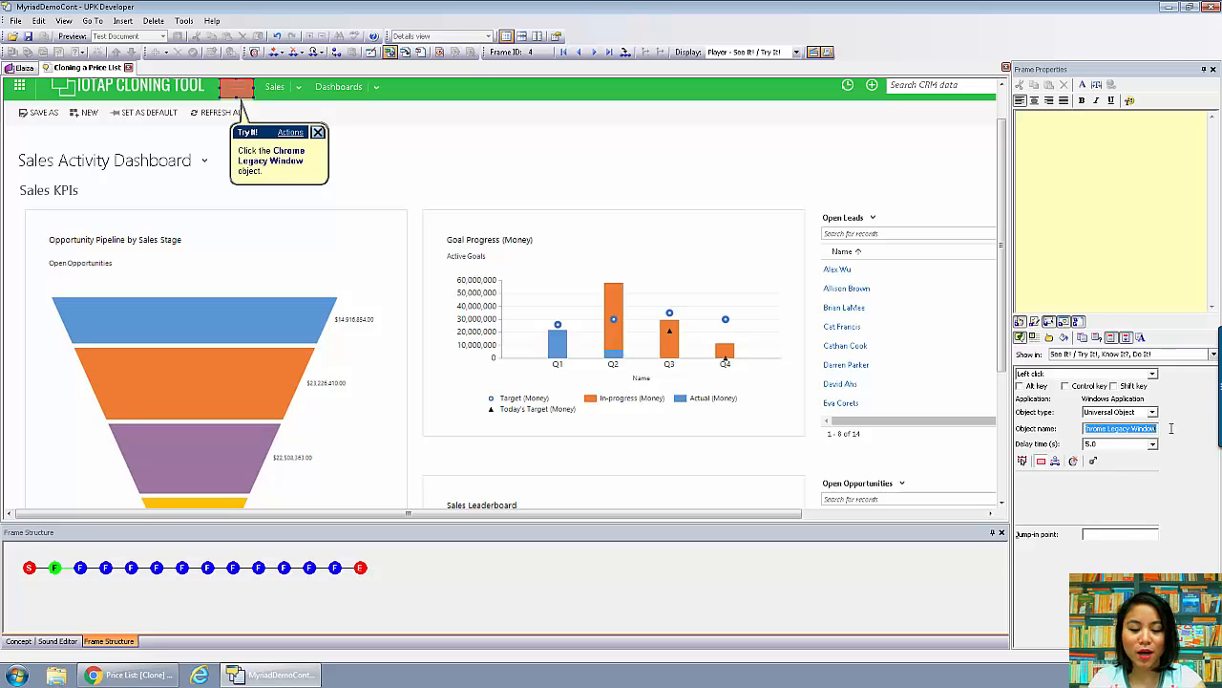
text(New)
key(BackSpace)
key(BackSpace)
key(BackSpace)
text(M)
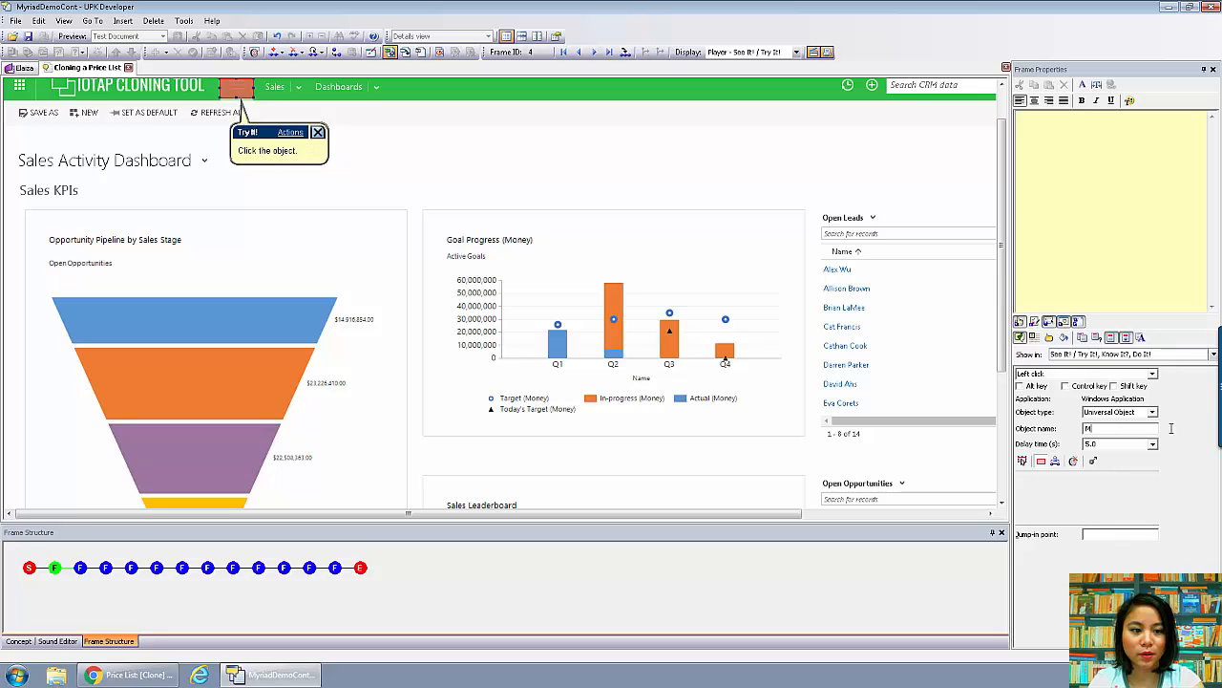
text(enu)
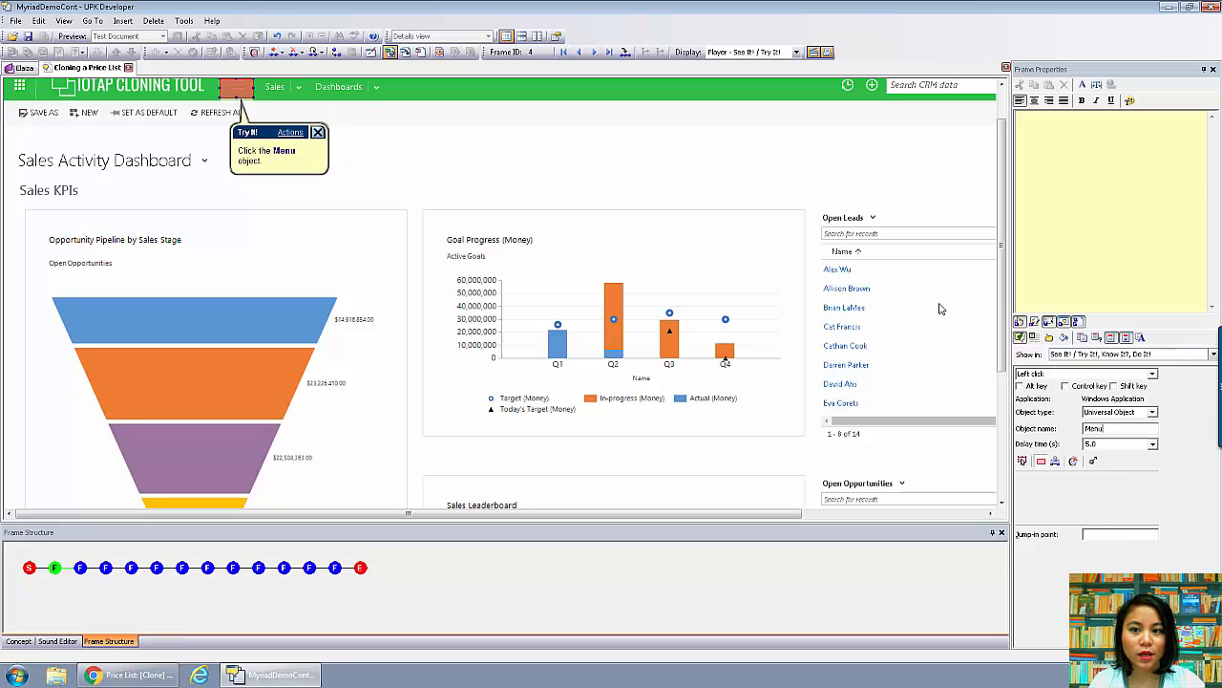
Enlarge the action area of the second action frame to cover the whole Settings tile.
click(81, 567)
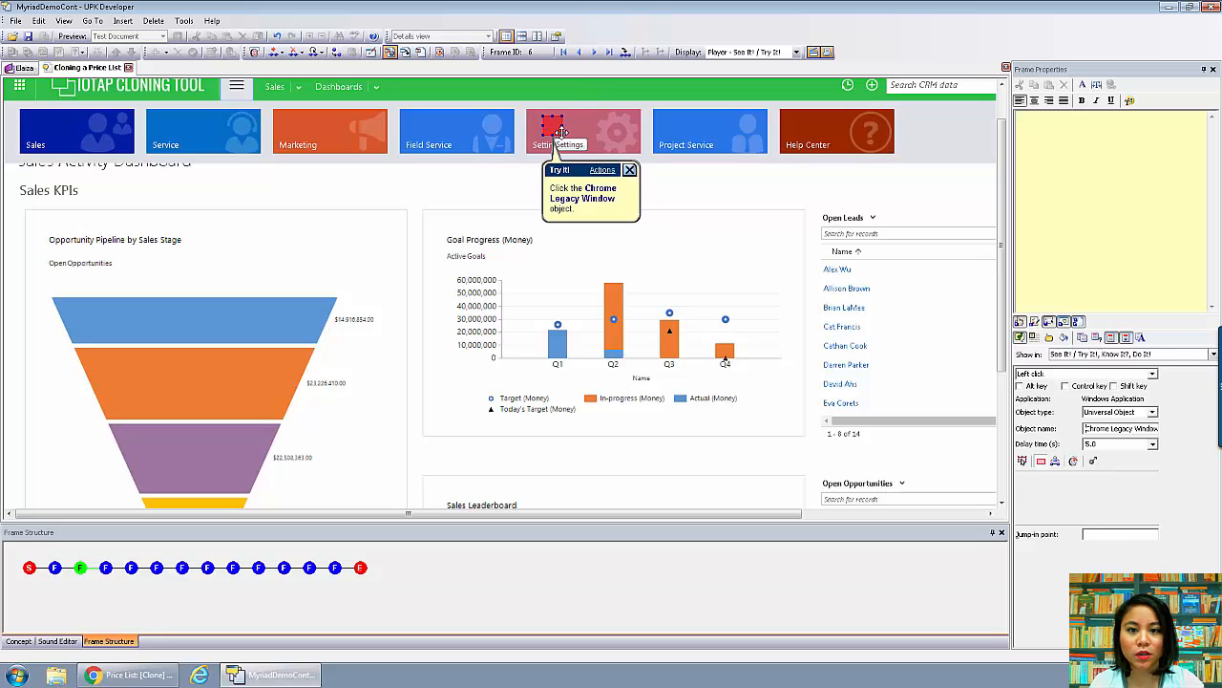
drag(540, 113, 522, 108)
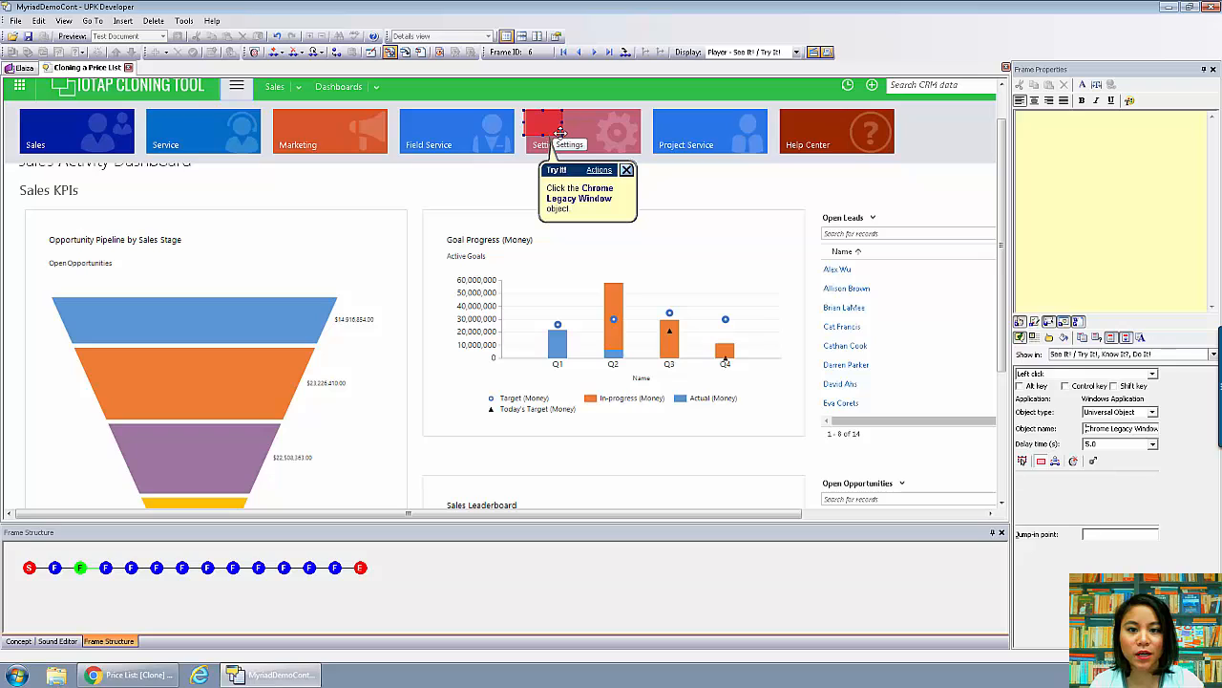
drag(561, 135, 642, 152)
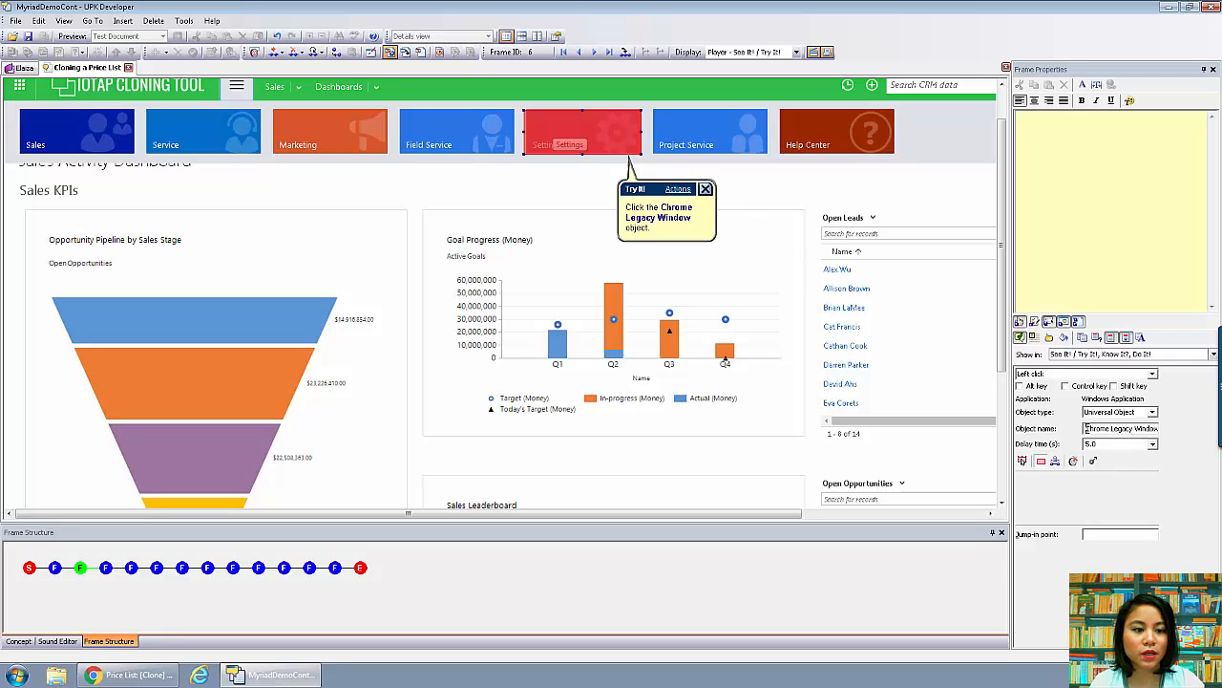
Set the object name of the Settings tile's action to Settings.
drag(1088, 429, 1163, 429)
key(BackSpace)
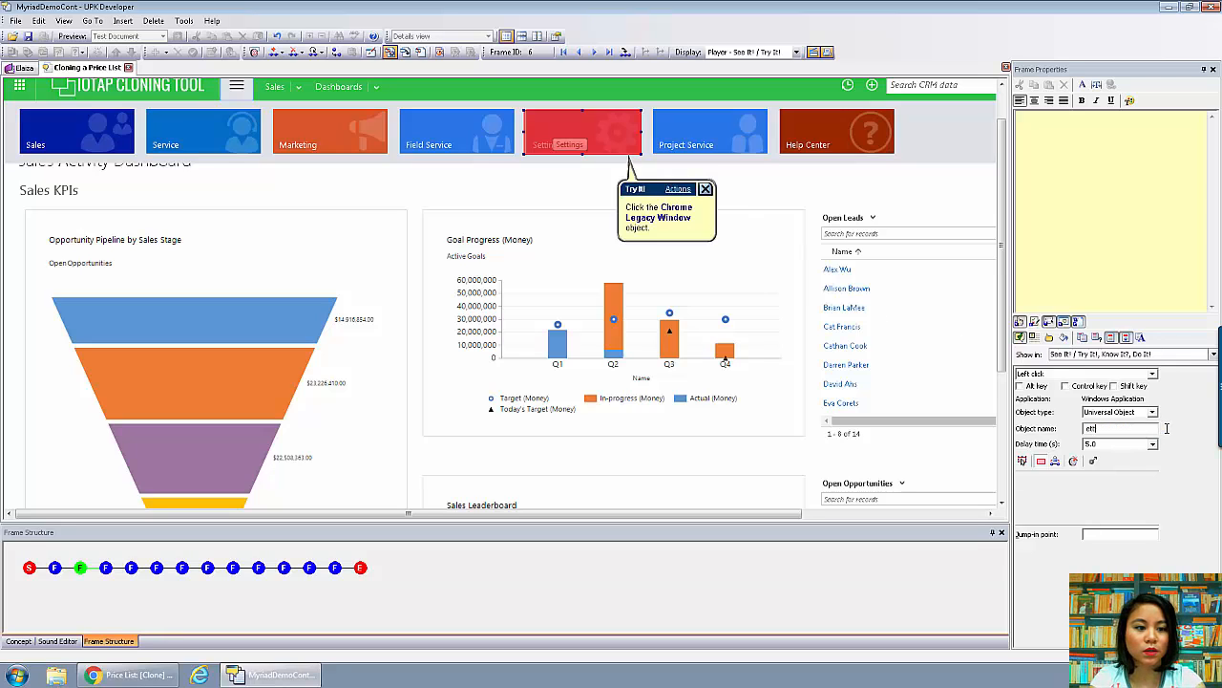
text(SEtti)
key(BackSpace)
key(BackSpace)
key(BackSpace)
key(BackSpace)
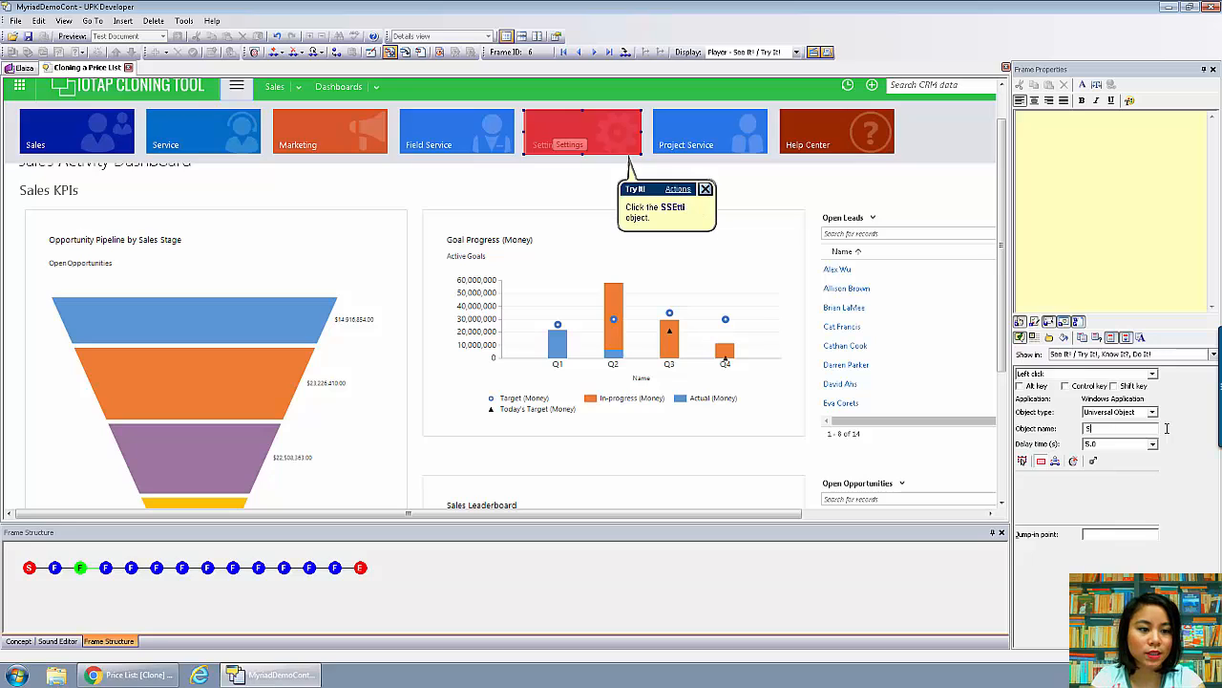
text(ettings)
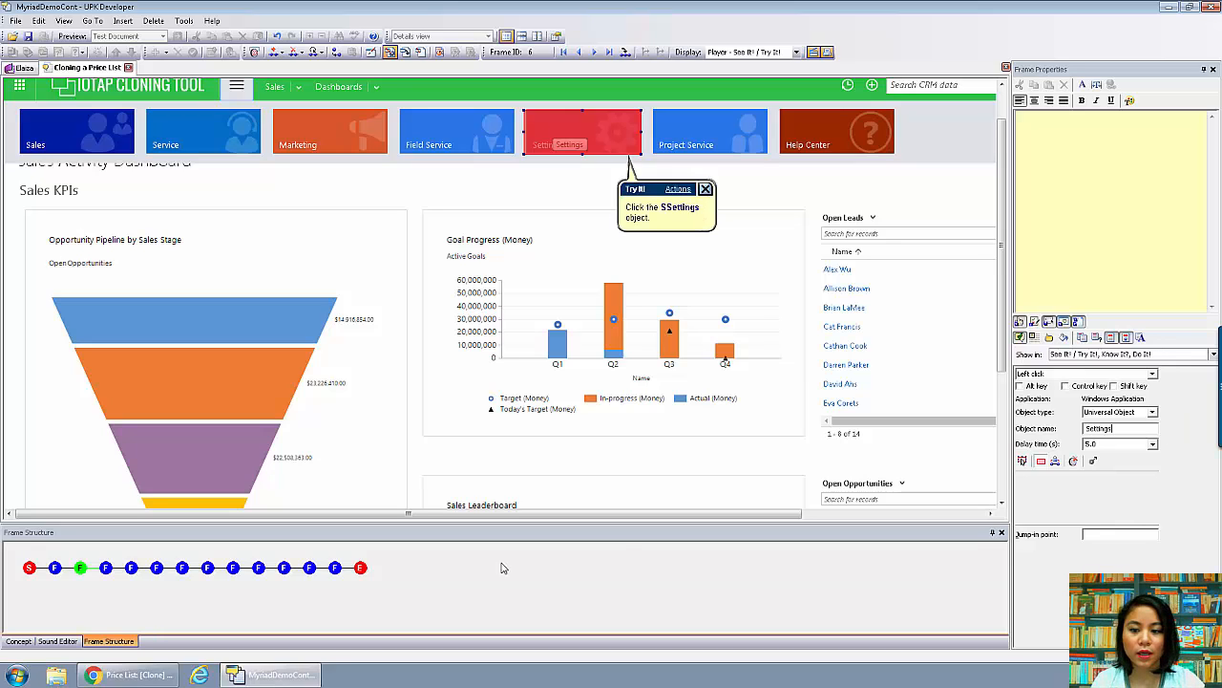
Reposition and widen the third action frame's action area to cover the whole Product Catalog entry.
click(106, 568)
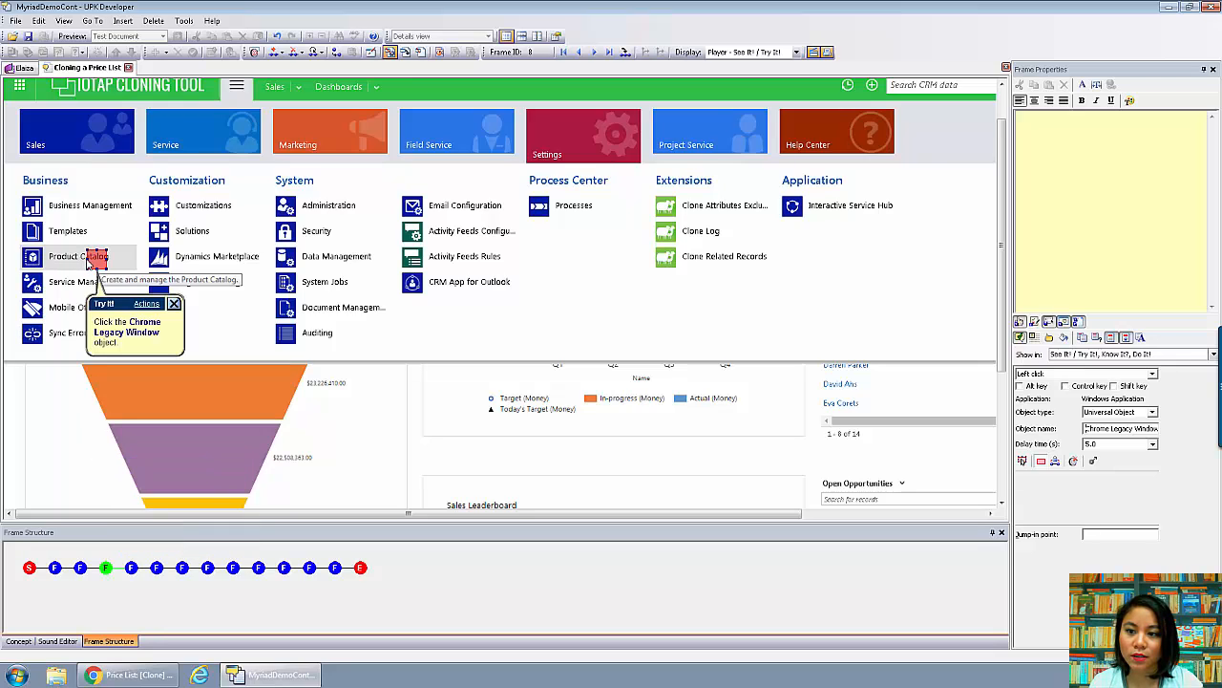
click(87, 260)
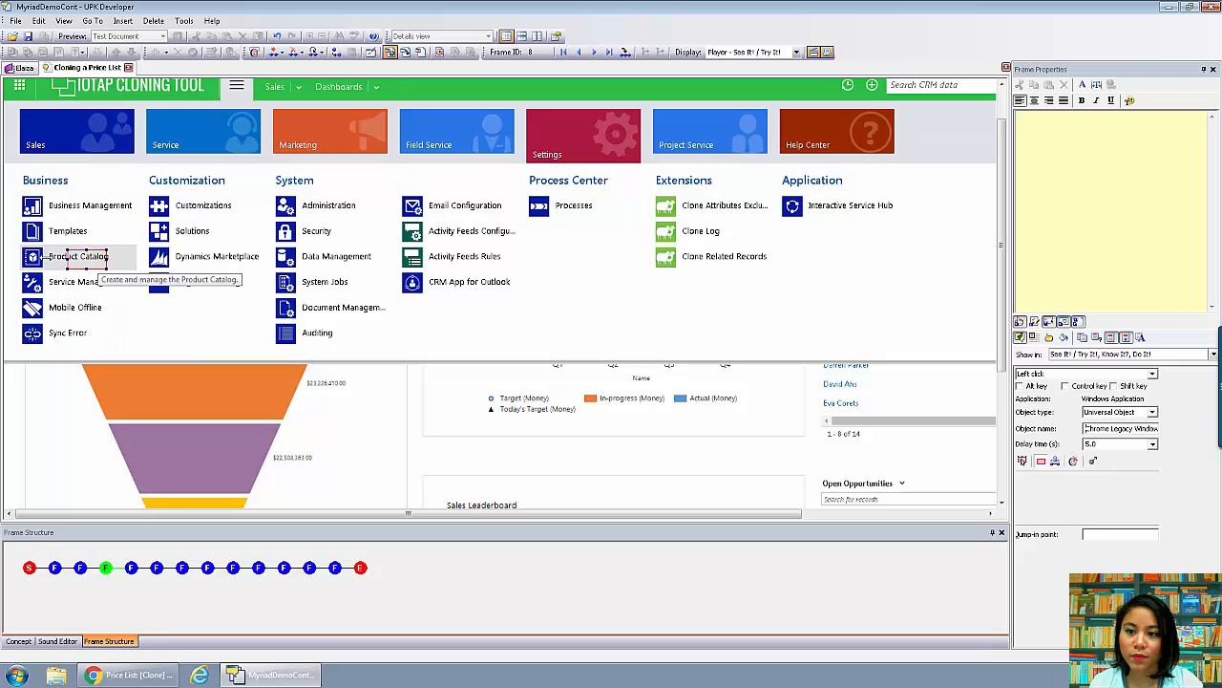
drag(45, 257, 21, 257)
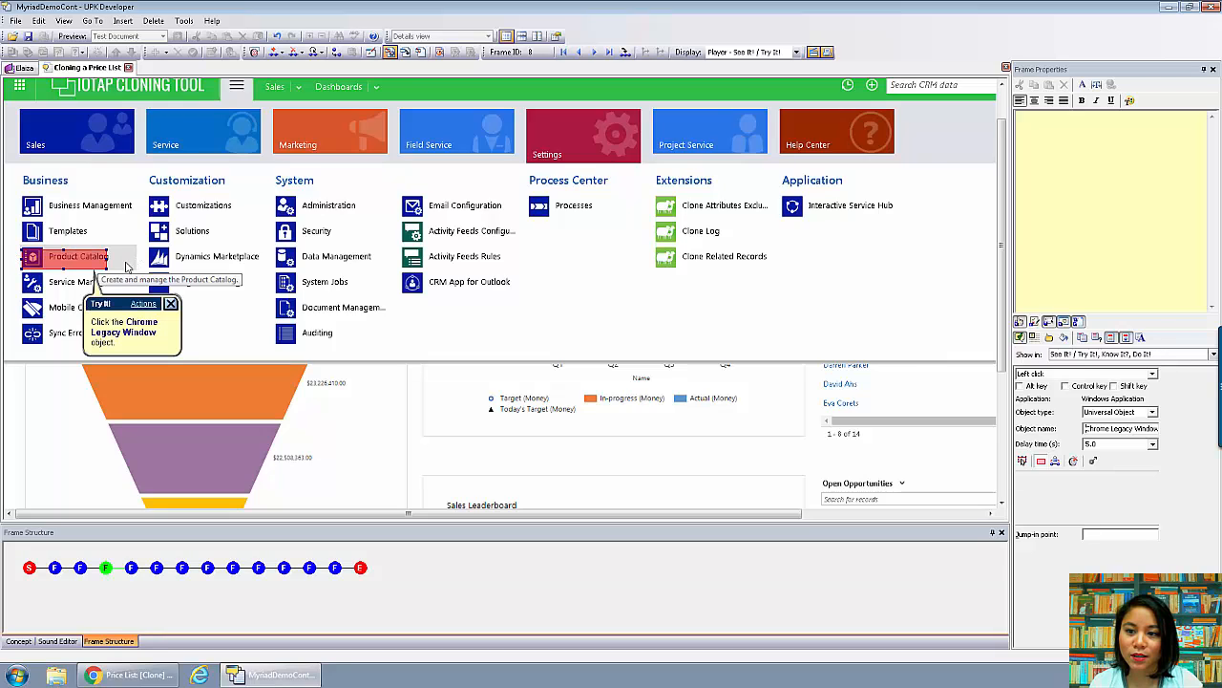
drag(107, 258, 139, 258)
click(80, 248)
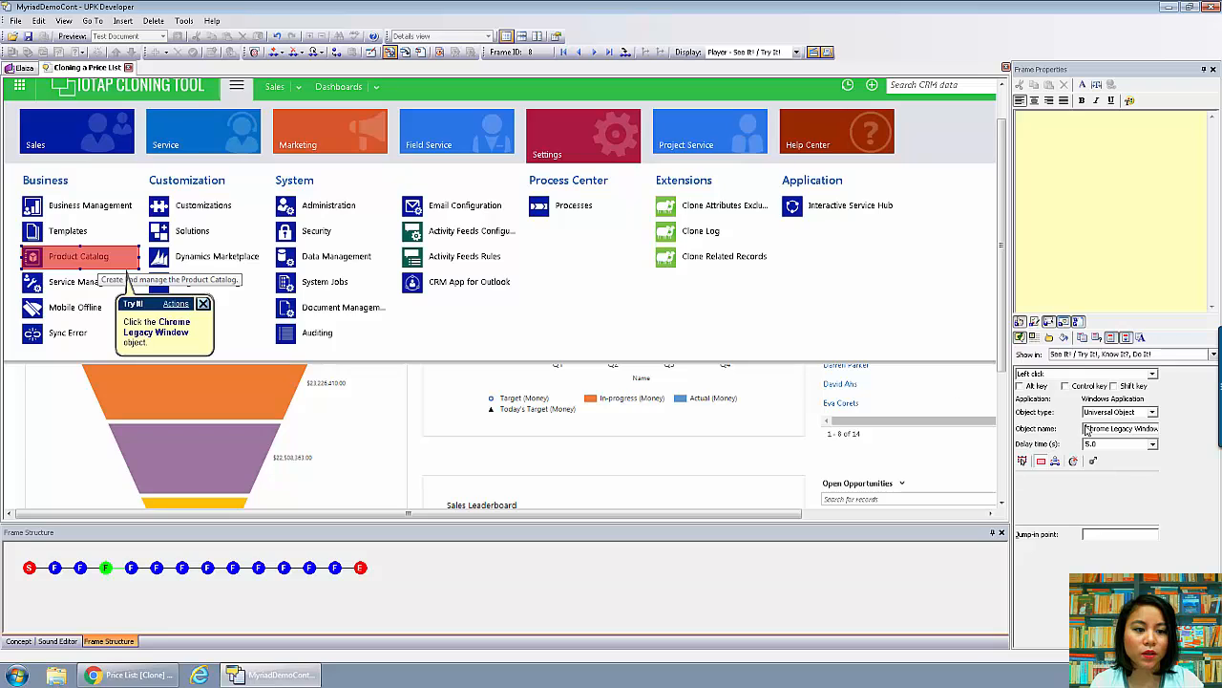
Set the object name of the third action frame to Product Catalog.
drag(1086, 428, 1179, 436)
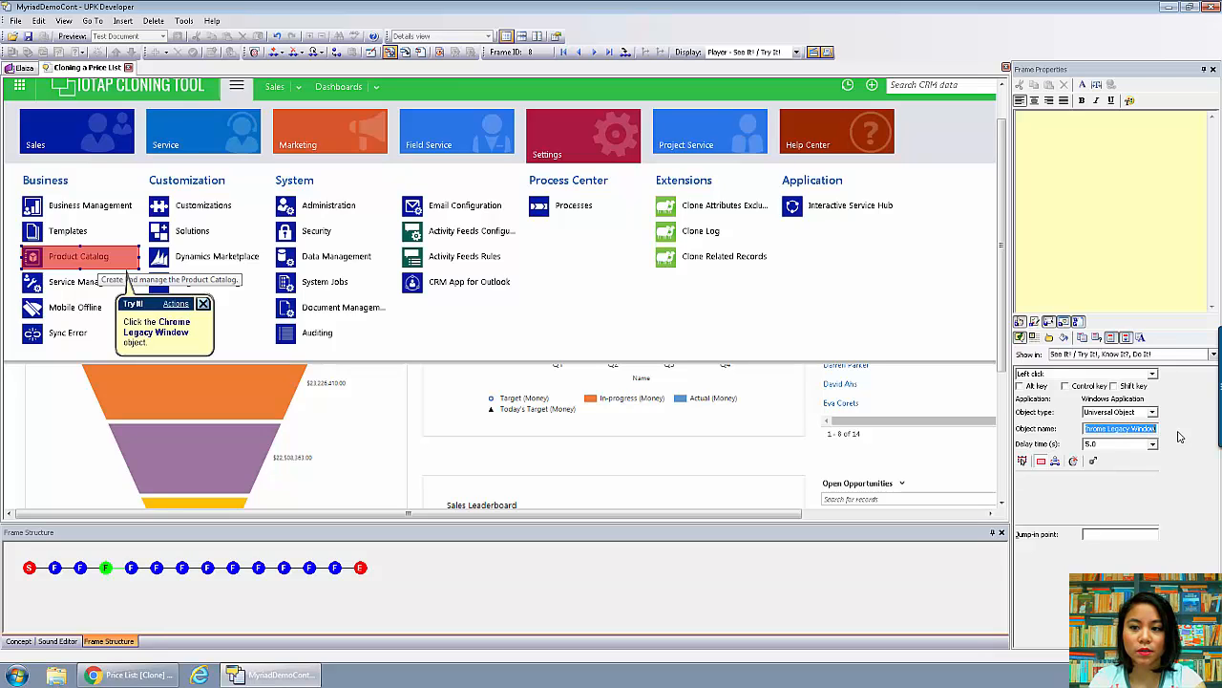
text(Produ)
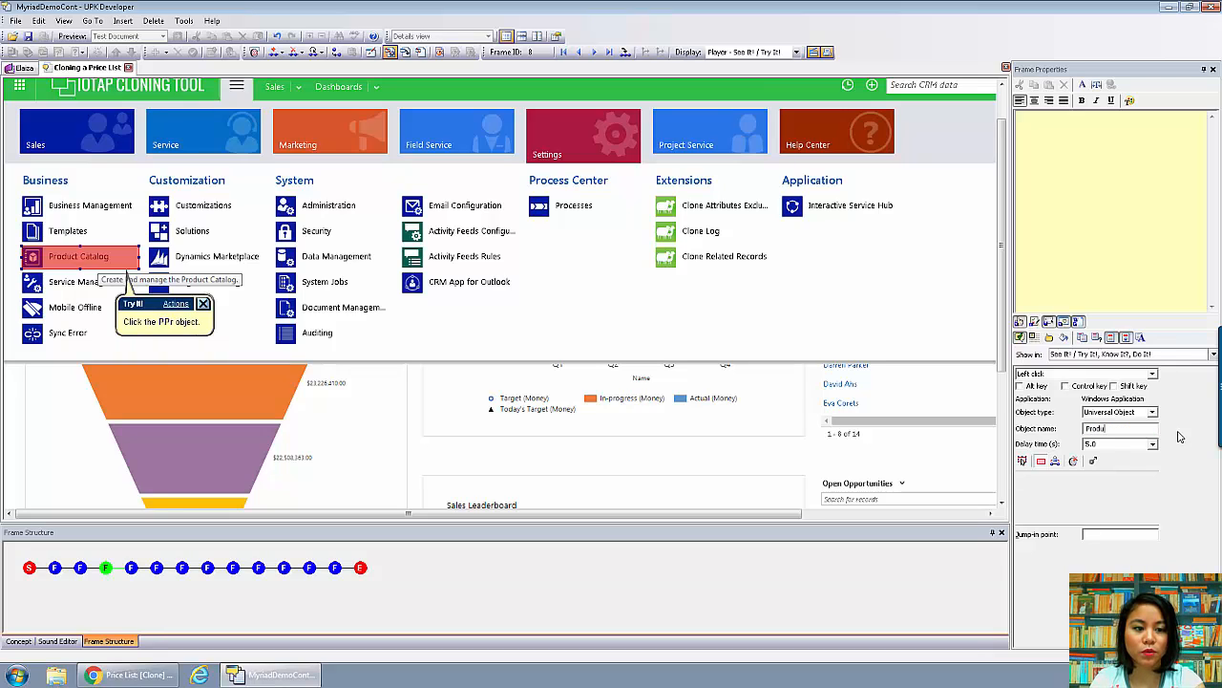
text(ct)
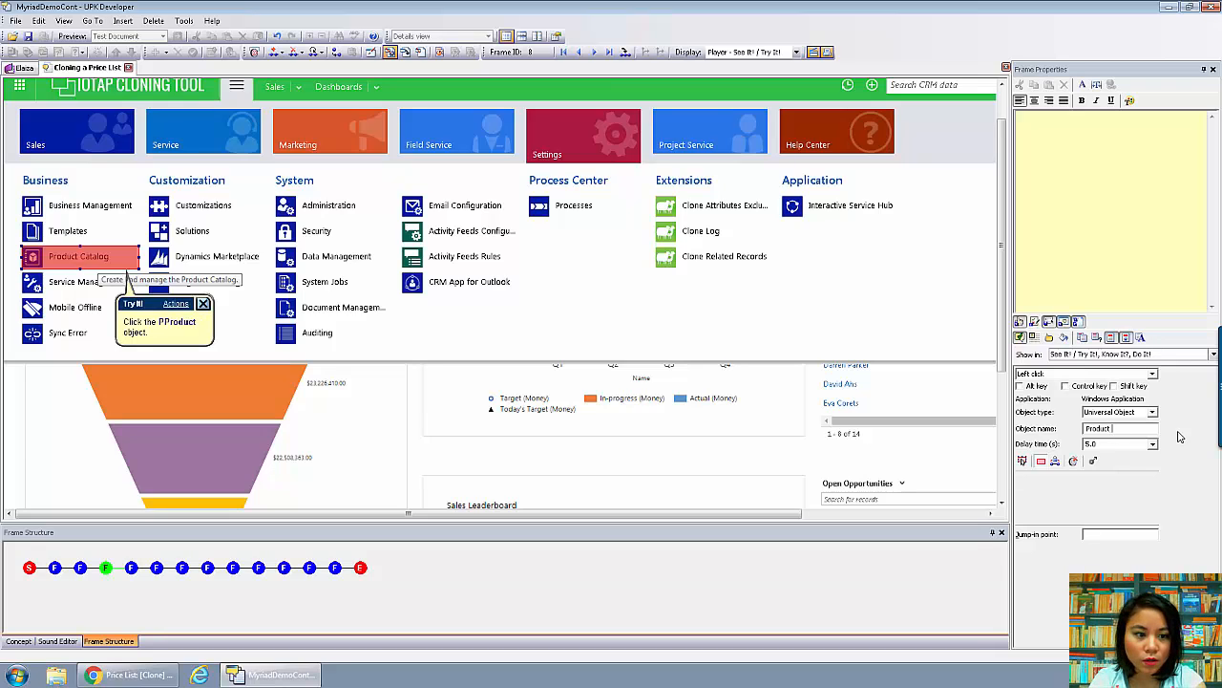
text(Cat)
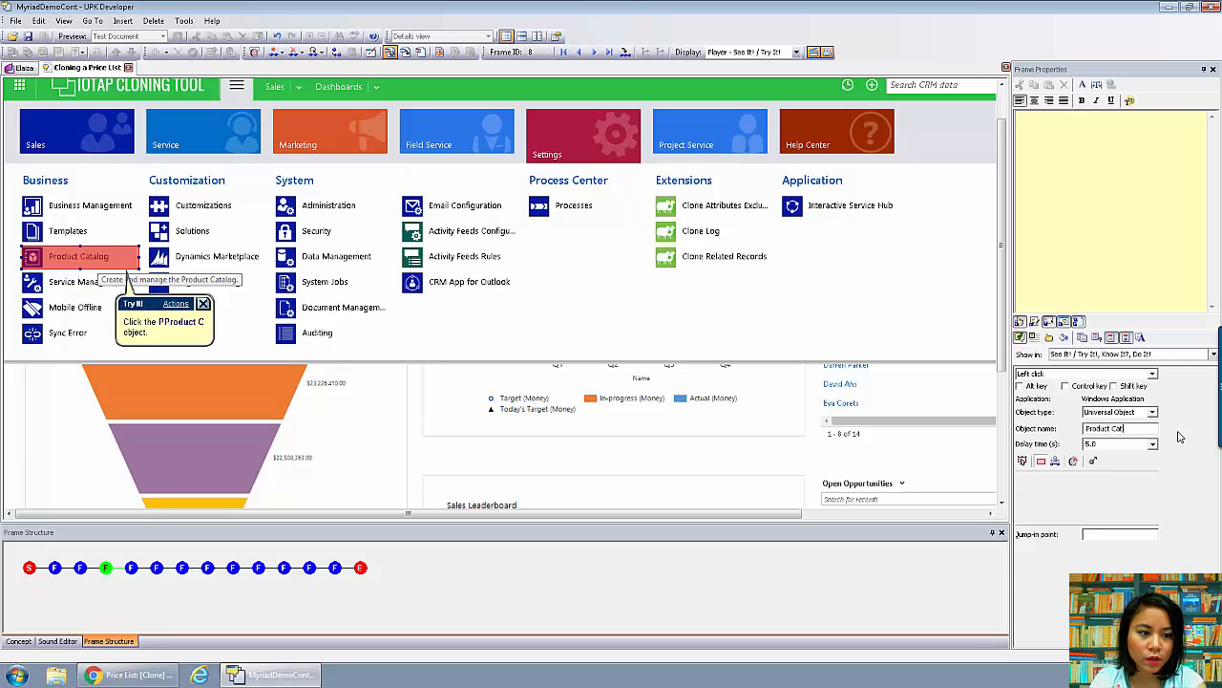
text(alog)
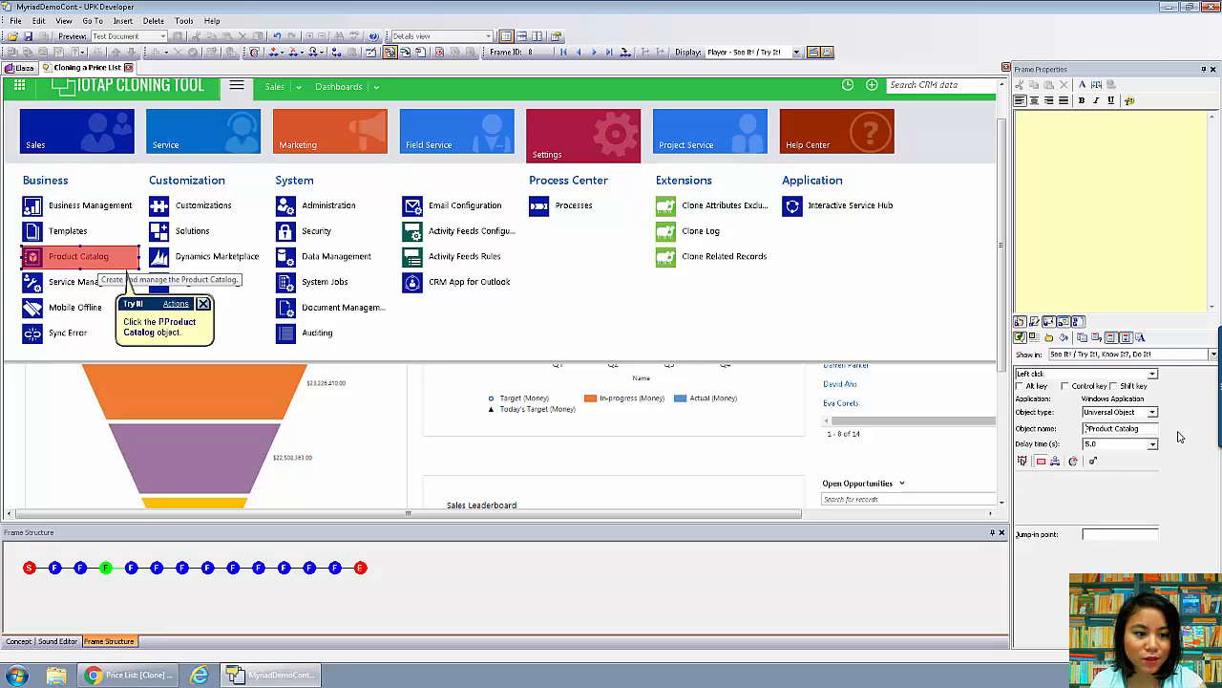
key(Delete)
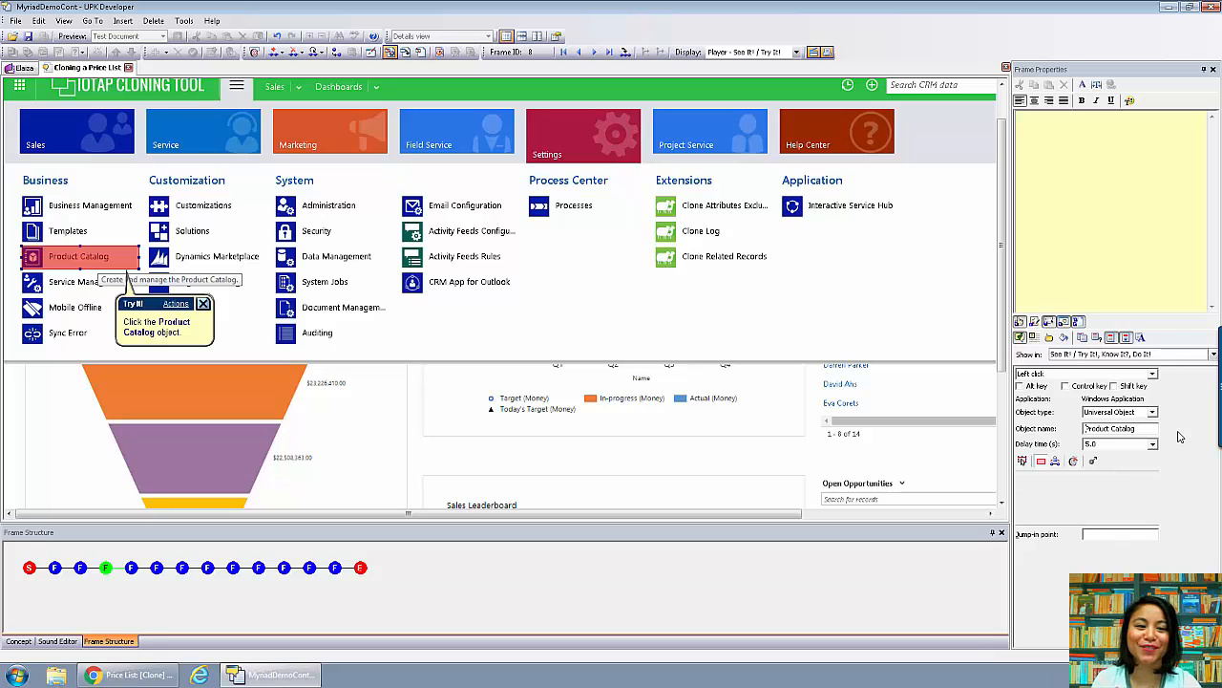
Go back through the Settings frame to the start frame and close the Cloning a Price List topic.
click(1126, 225)
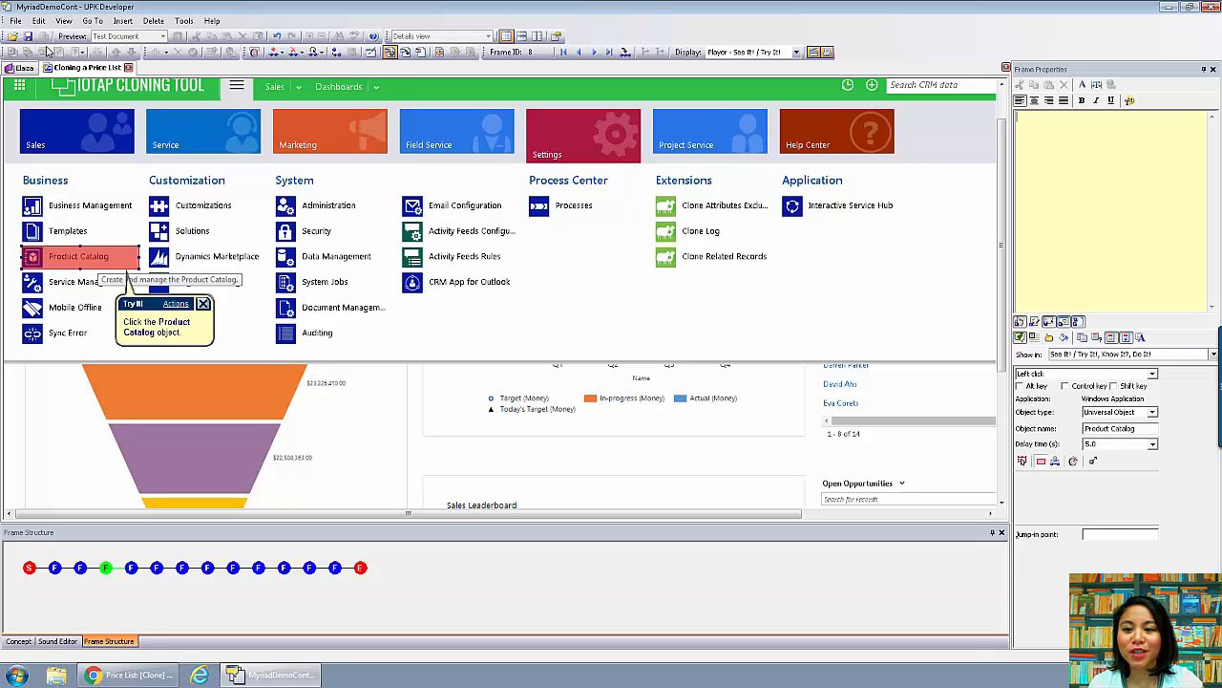
click(80, 568)
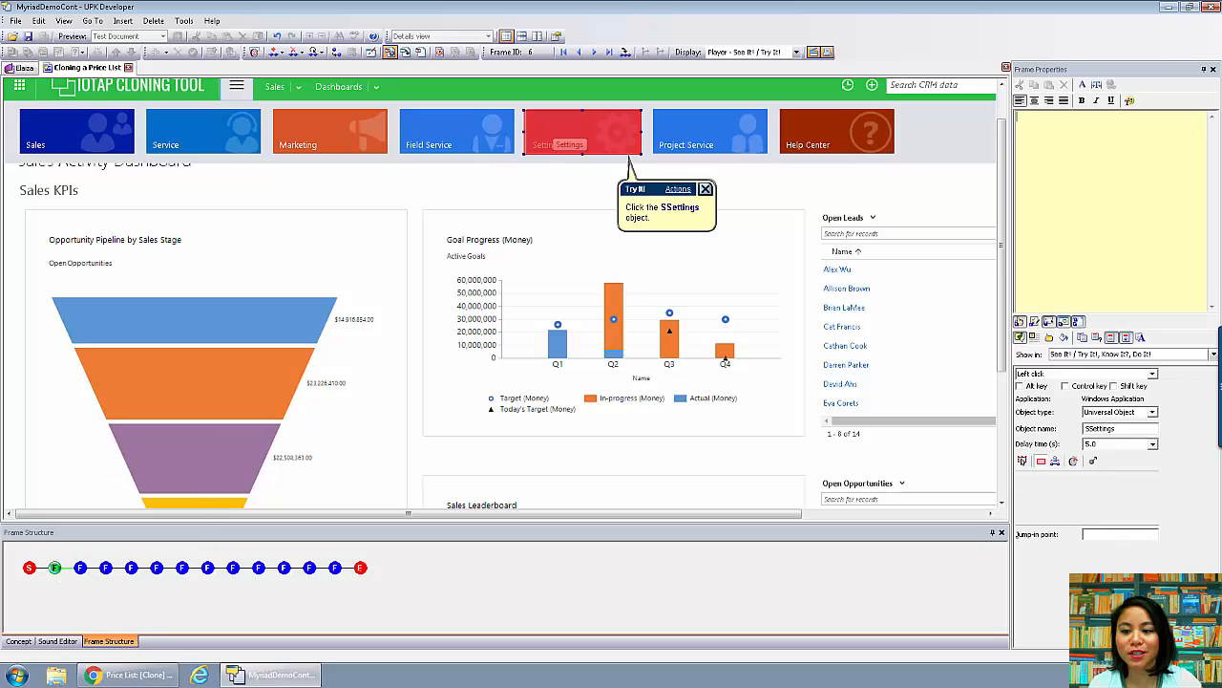
click(29, 568)
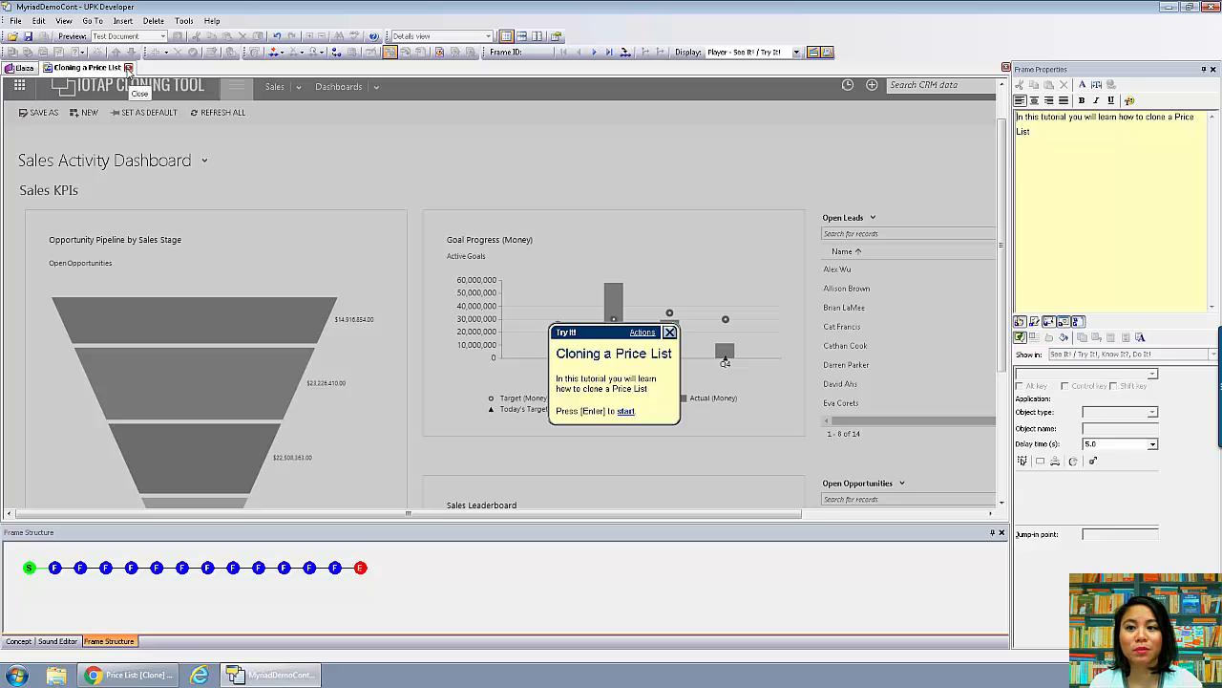
click(128, 68)
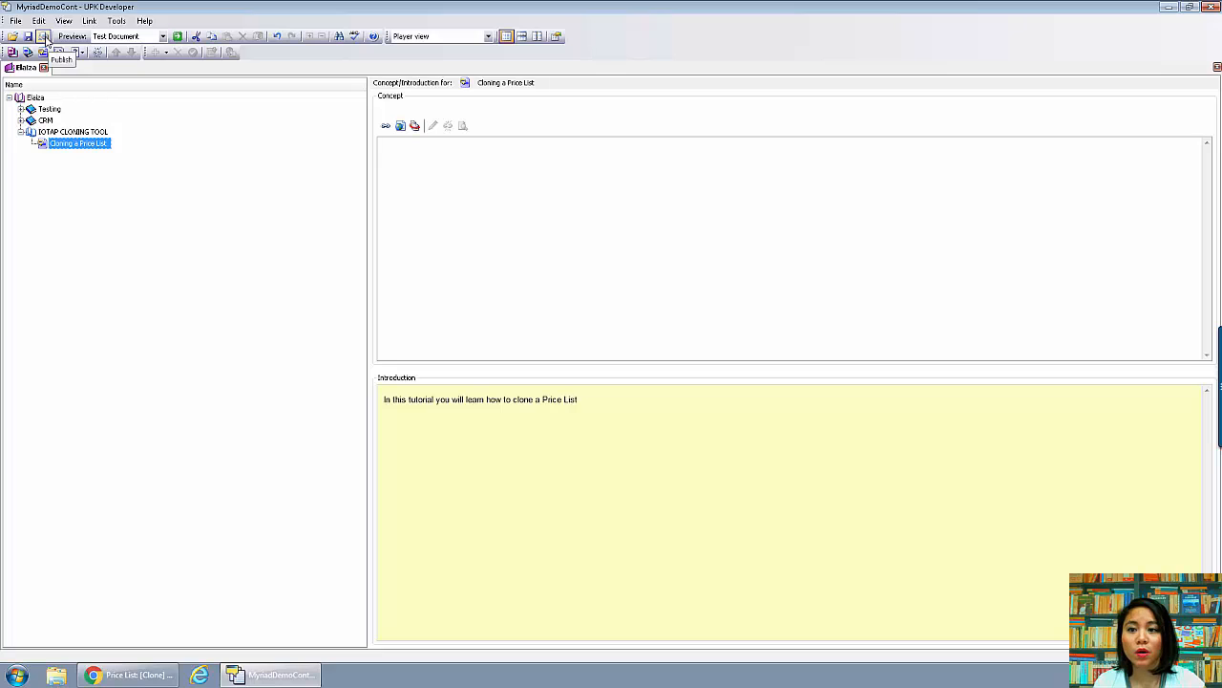
Start publishing the Cloning a Price List topic with the IOTAP Cloning Tool folder as the destination.
click(44, 38)
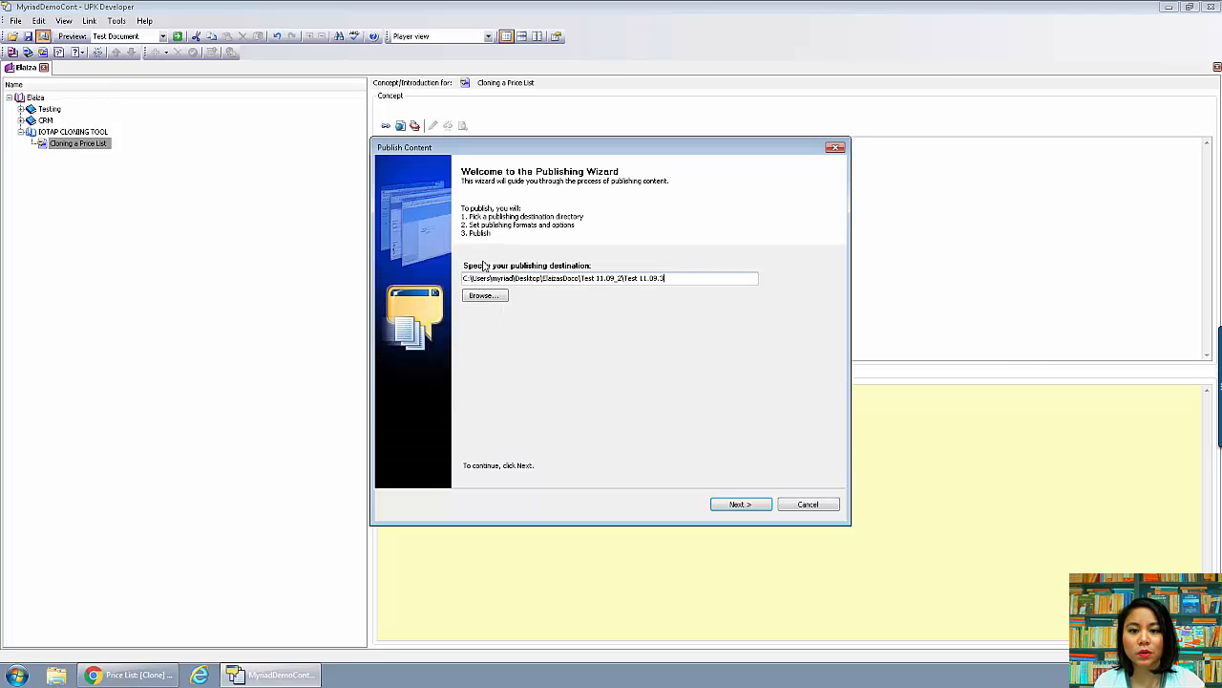
click(495, 296)
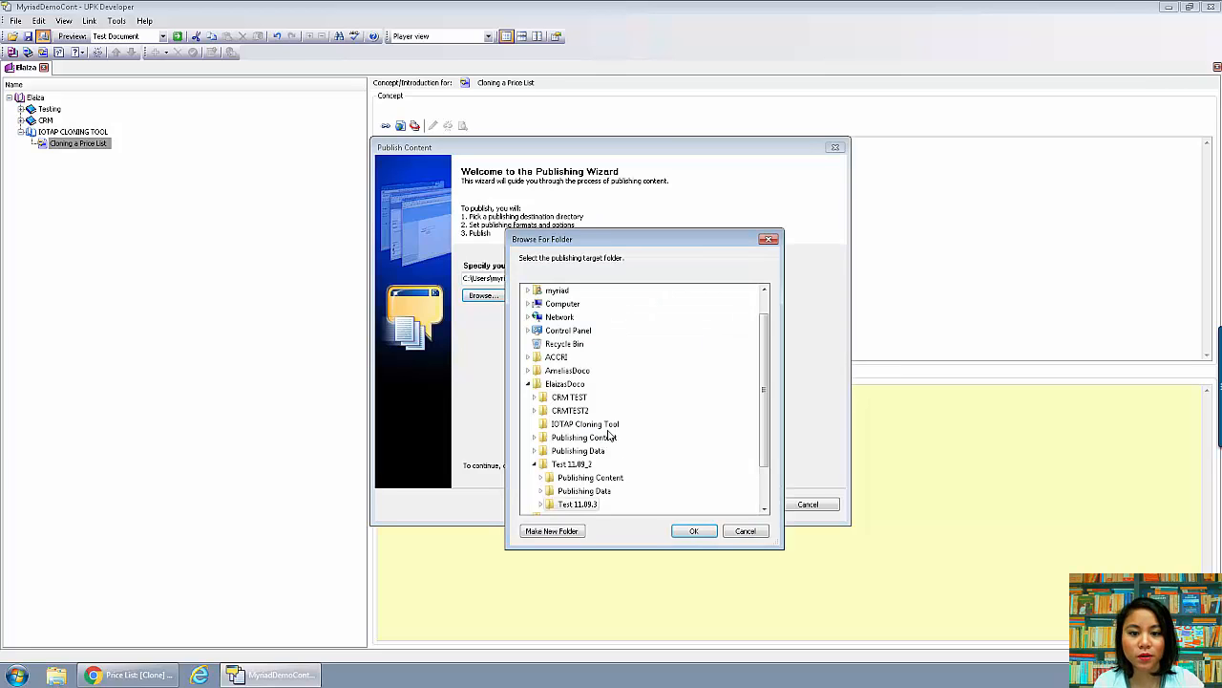
click(609, 431)
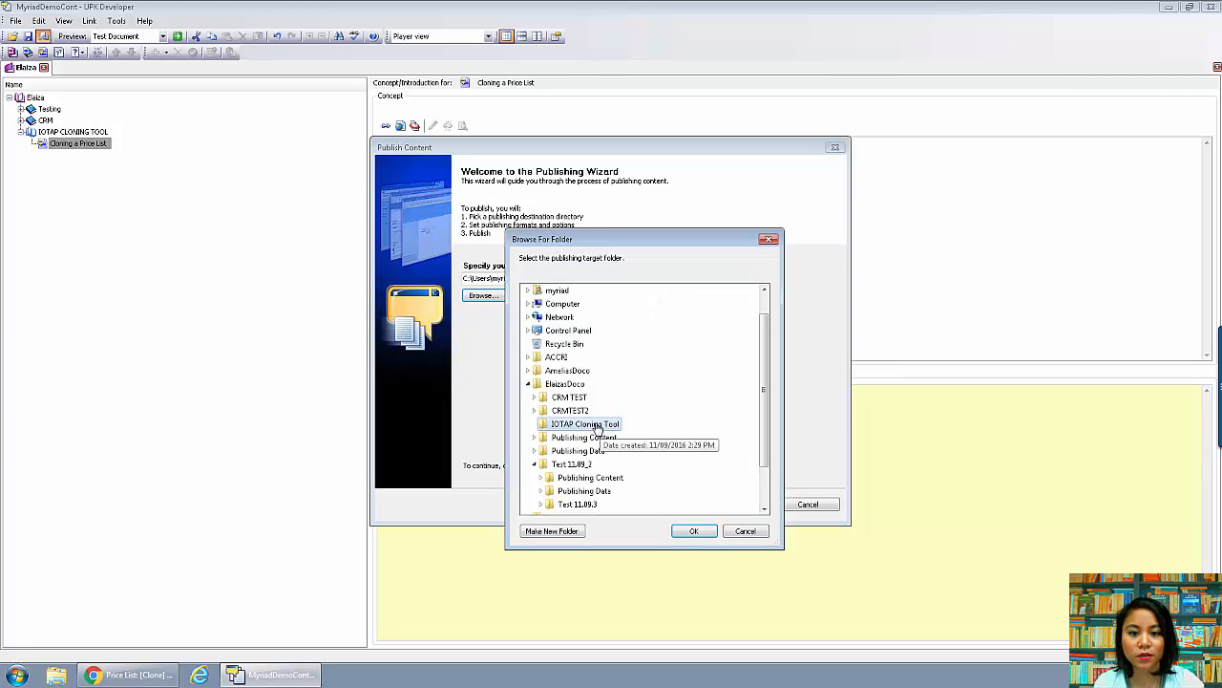
click(696, 532)
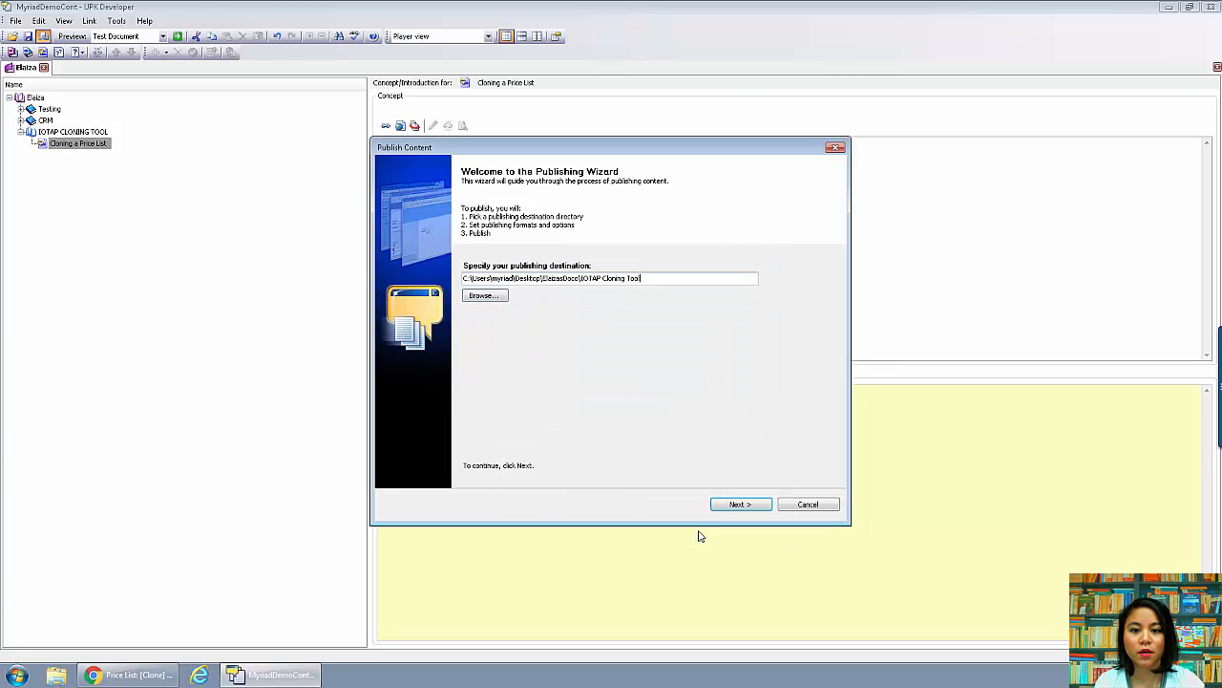
Keep the selection-only and default advanced publishing options, and include all Deployment and Documents formats.
click(740, 505)
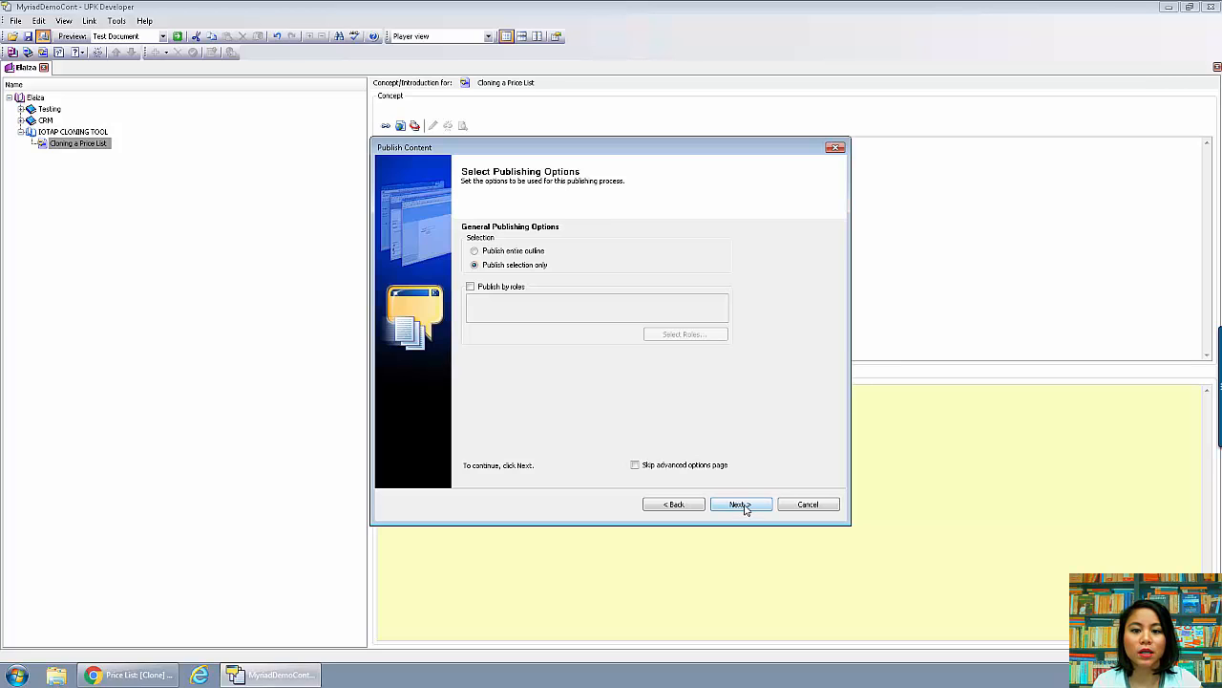
click(743, 506)
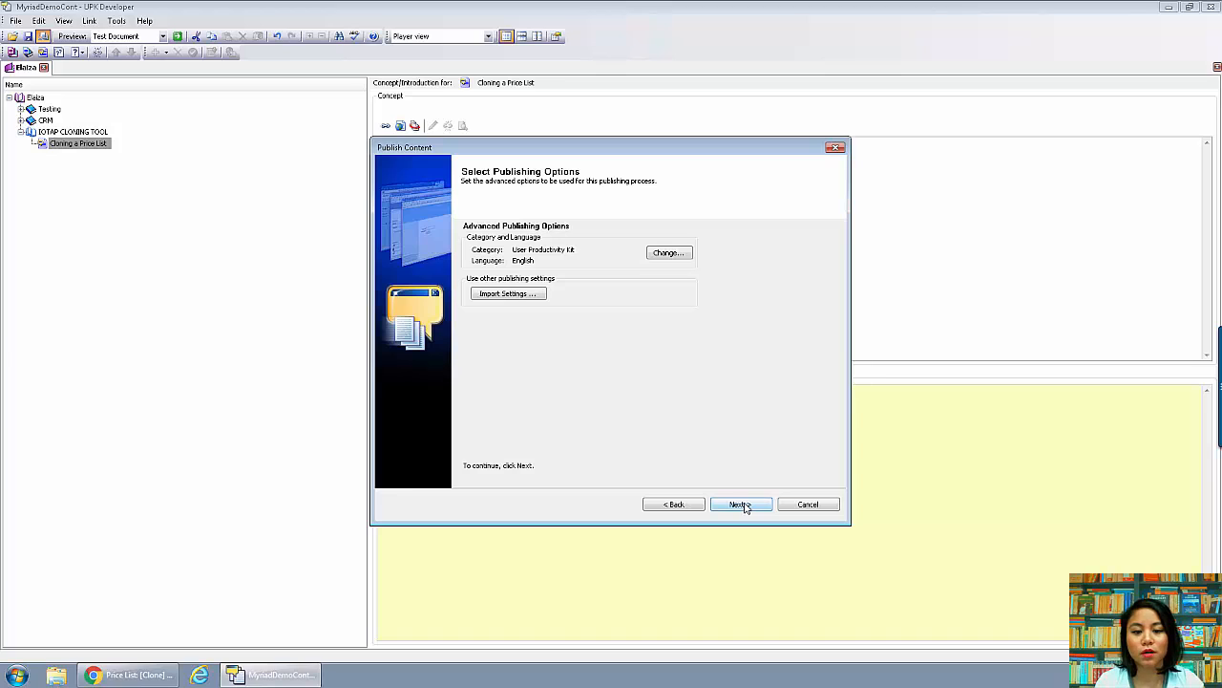
click(743, 506)
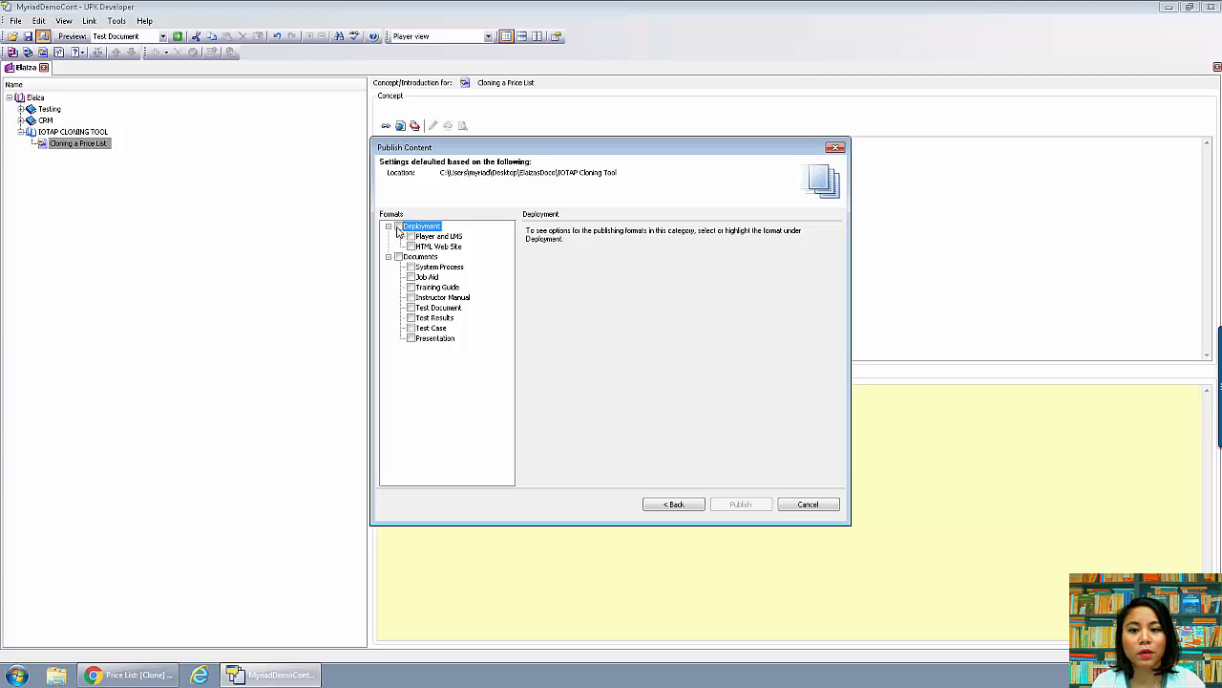
click(398, 226)
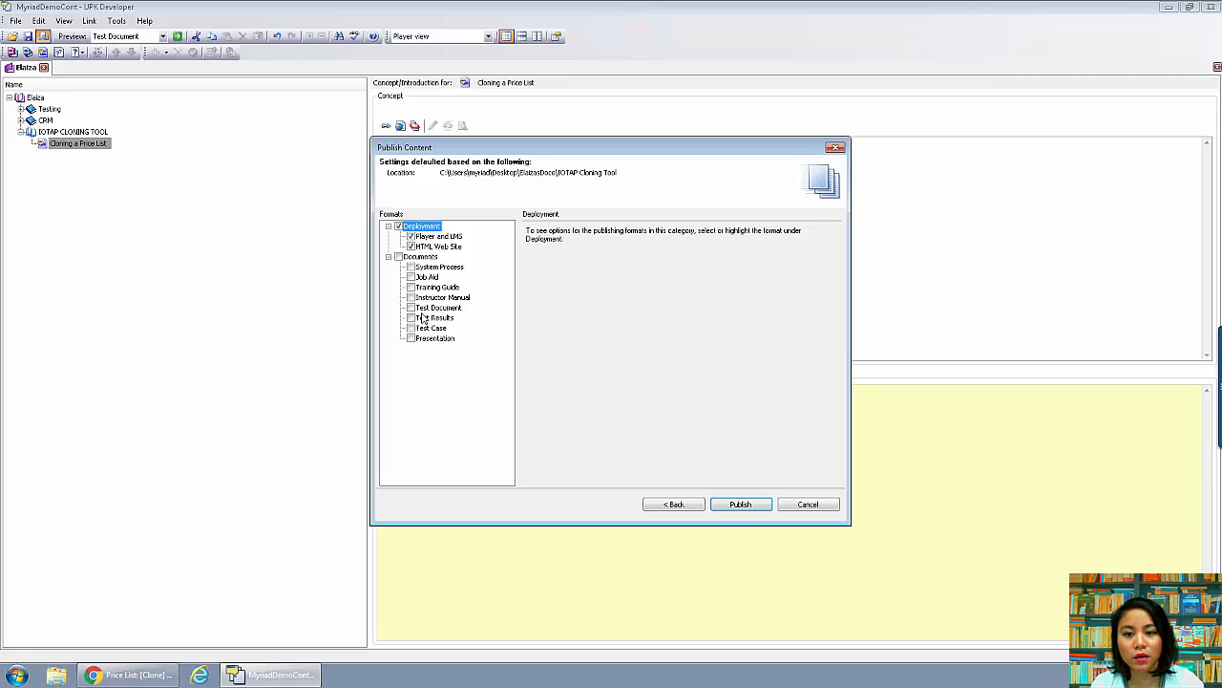
click(399, 256)
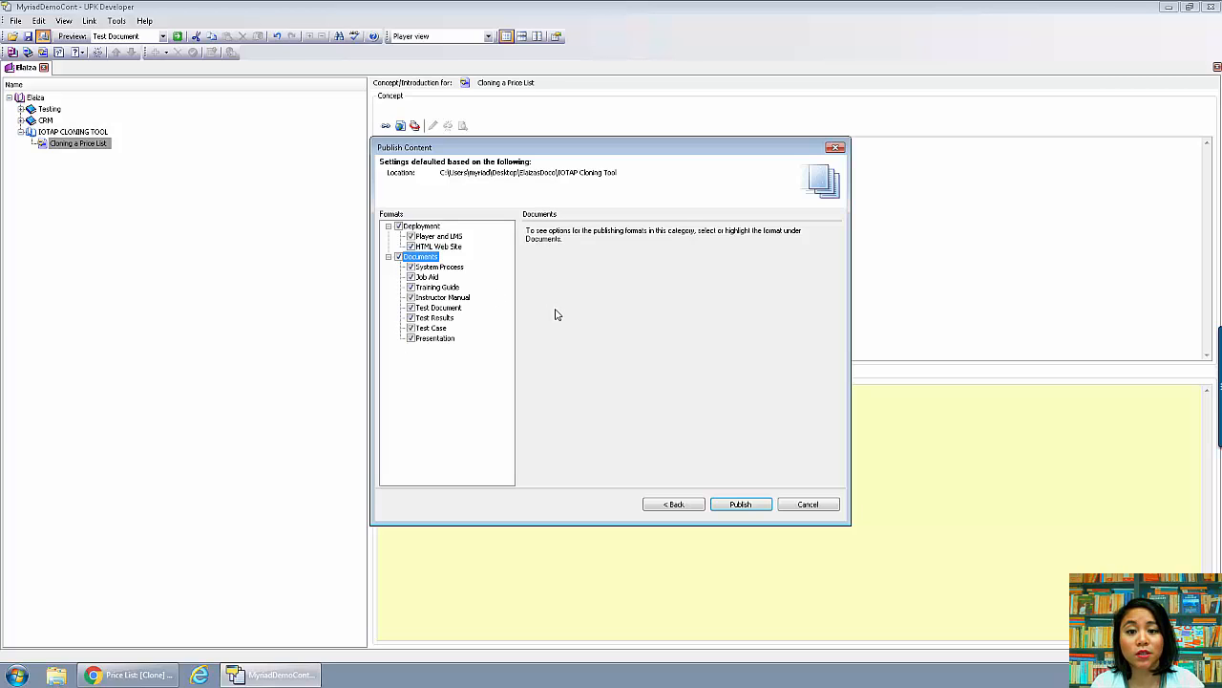
Publish the selected content, open the published local player Play.exe and dismiss the default-browser prompt.
click(737, 505)
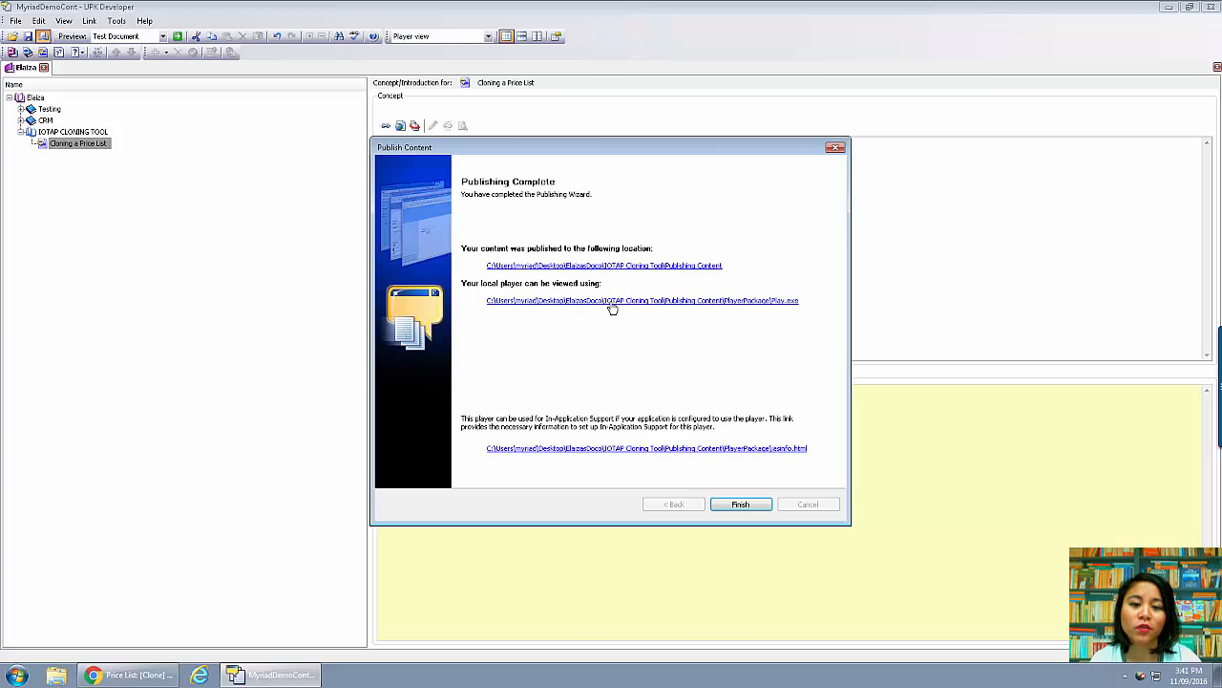
click(611, 301)
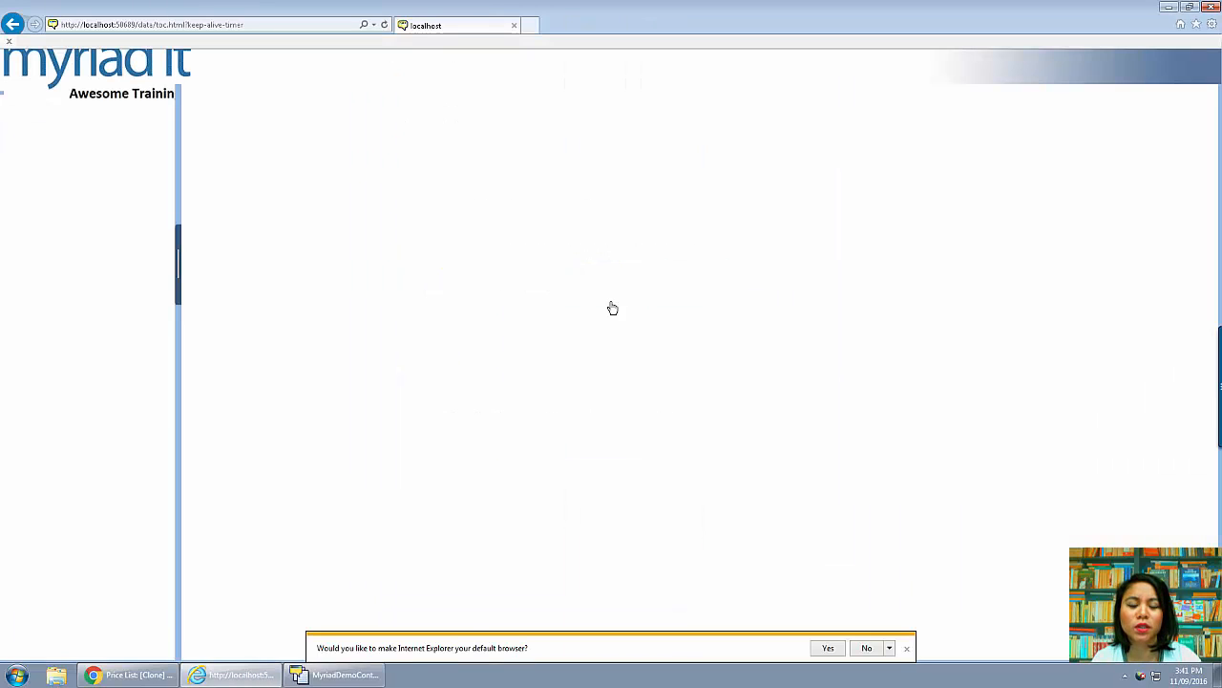
click(909, 648)
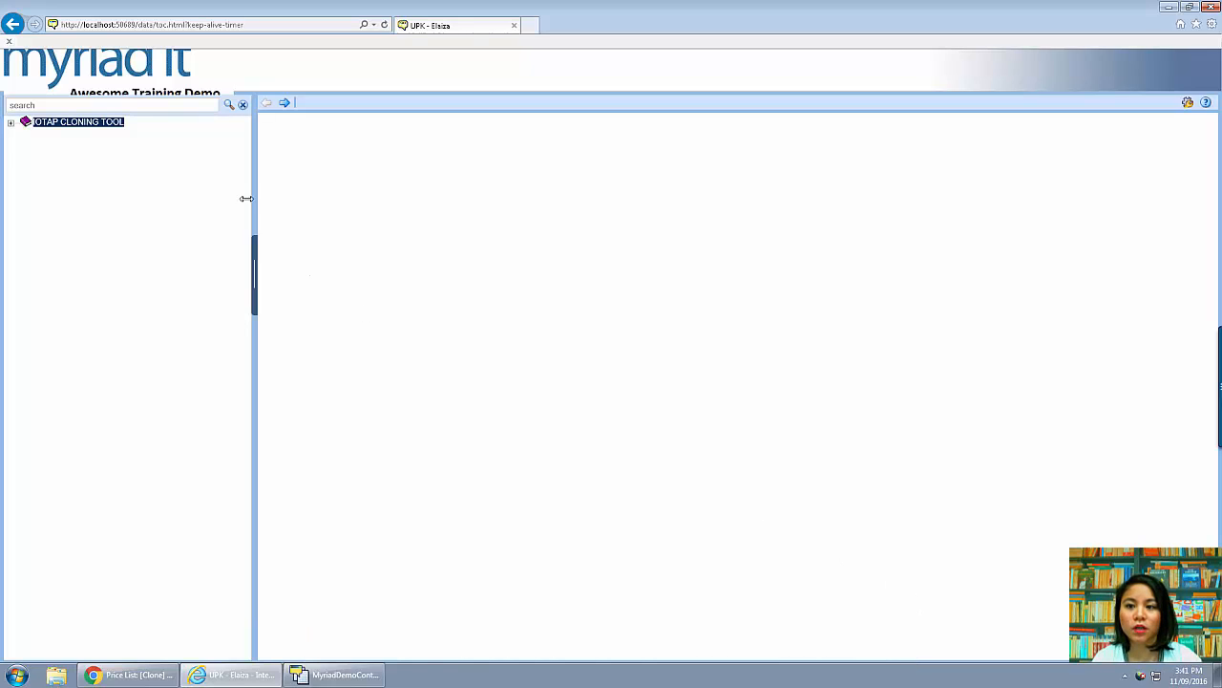
Display the Cloning a Price List topic under IOTAP CLONING TOOL in the player and access its See It! mode.
click(10, 123)
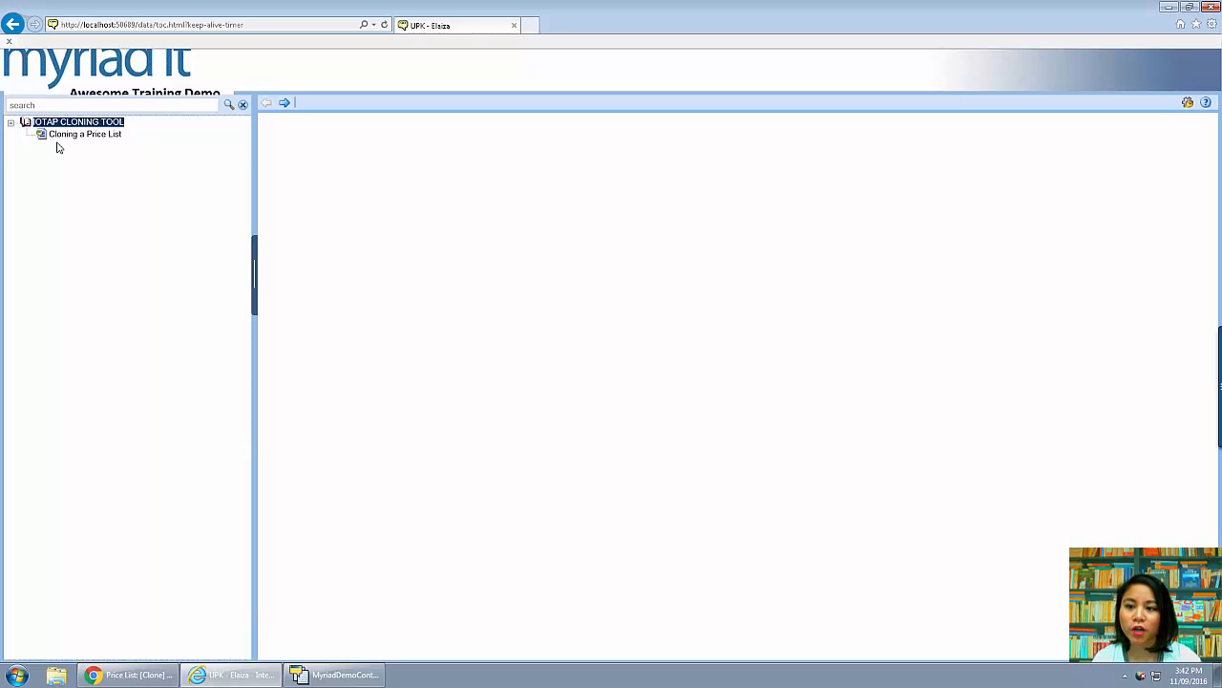
click(65, 138)
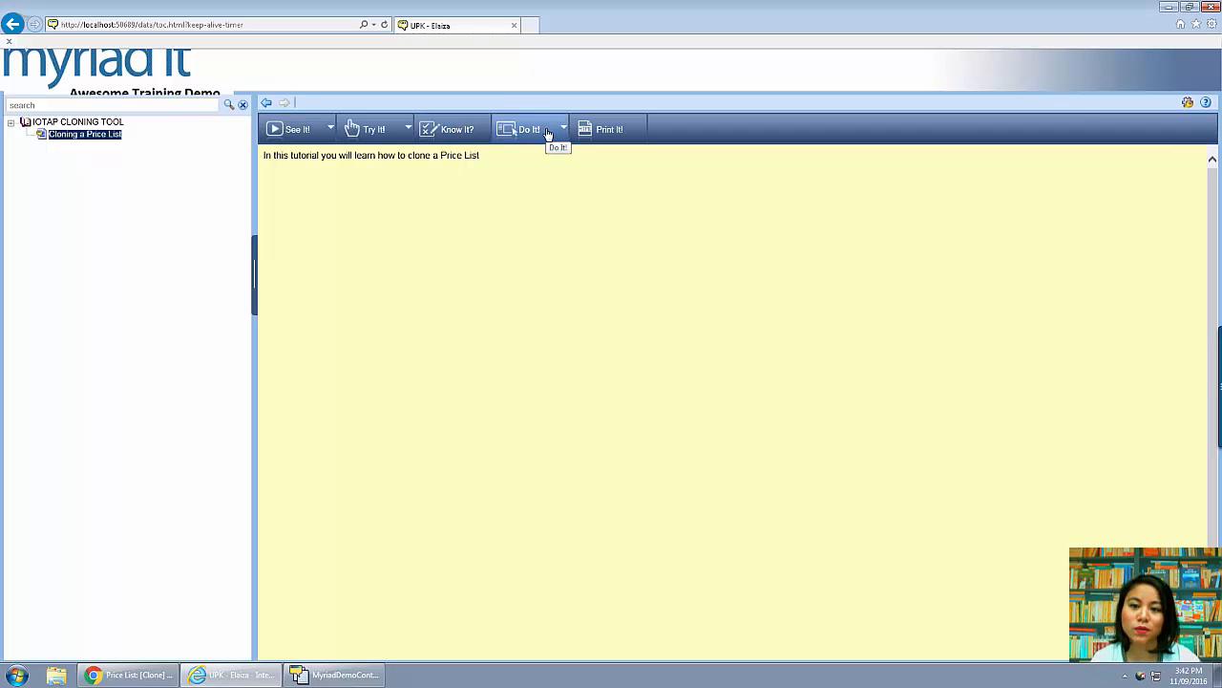
click(327, 129)
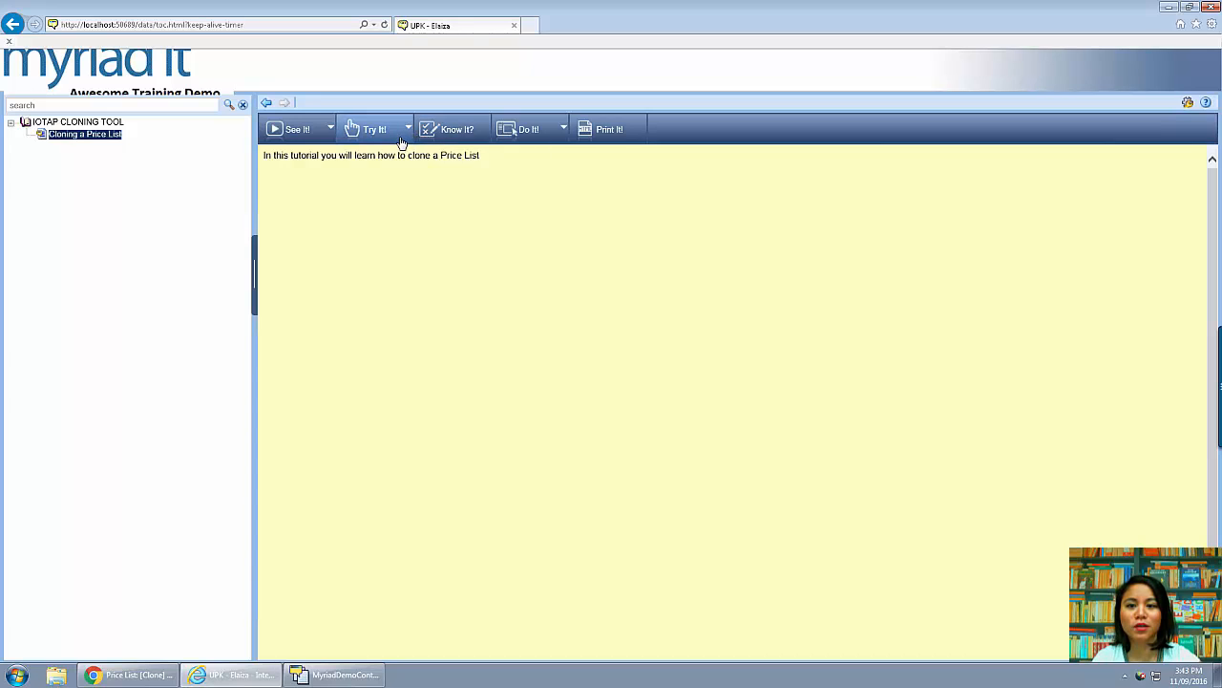
Run the topic in Try It! mode through Menu, Settings, Product Catalog and Price Lists, and close the playback window.
click(400, 139)
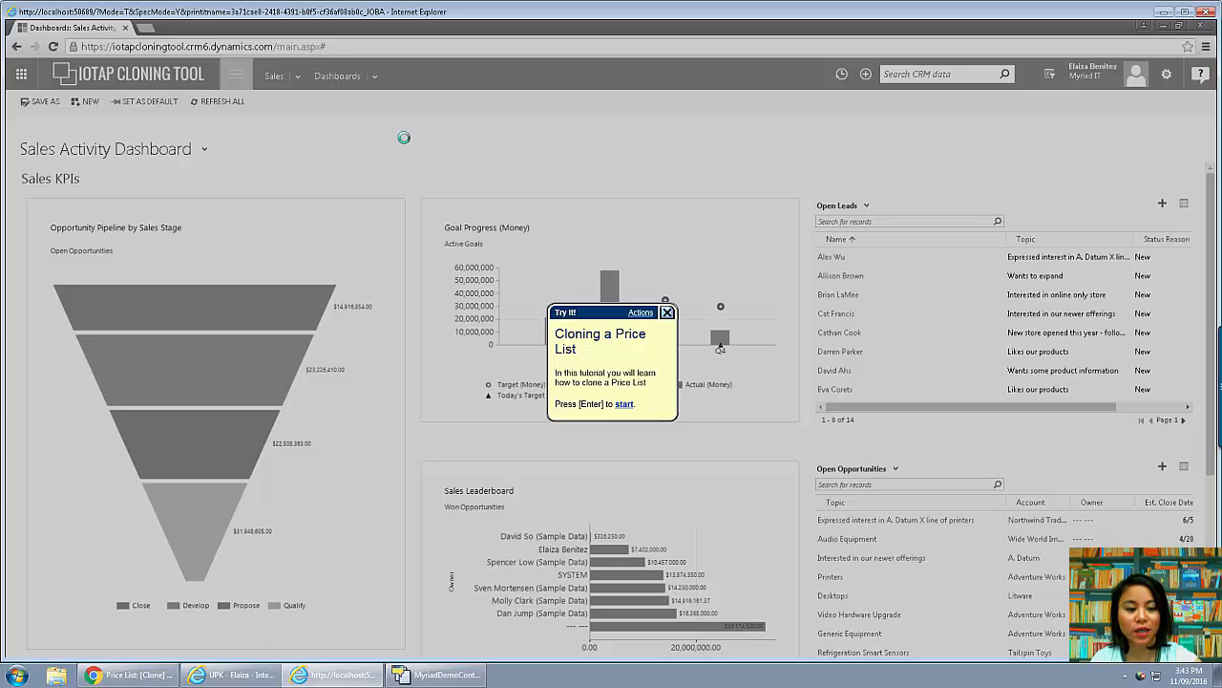
key(Return)
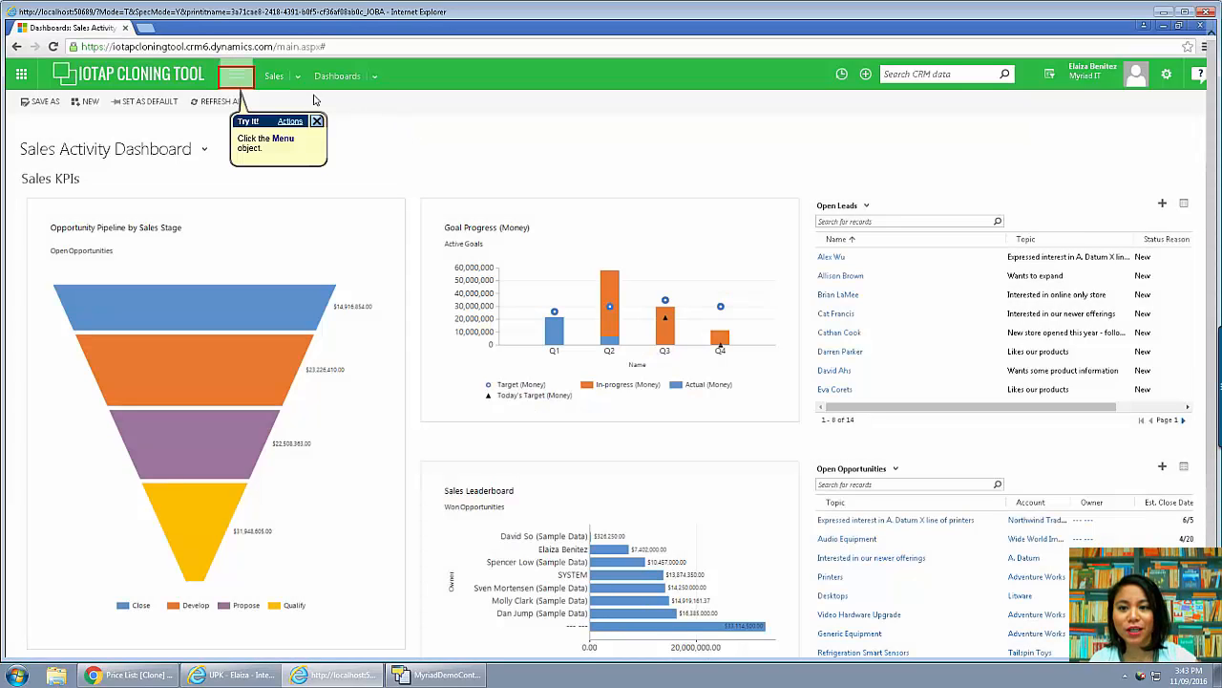
click(237, 78)
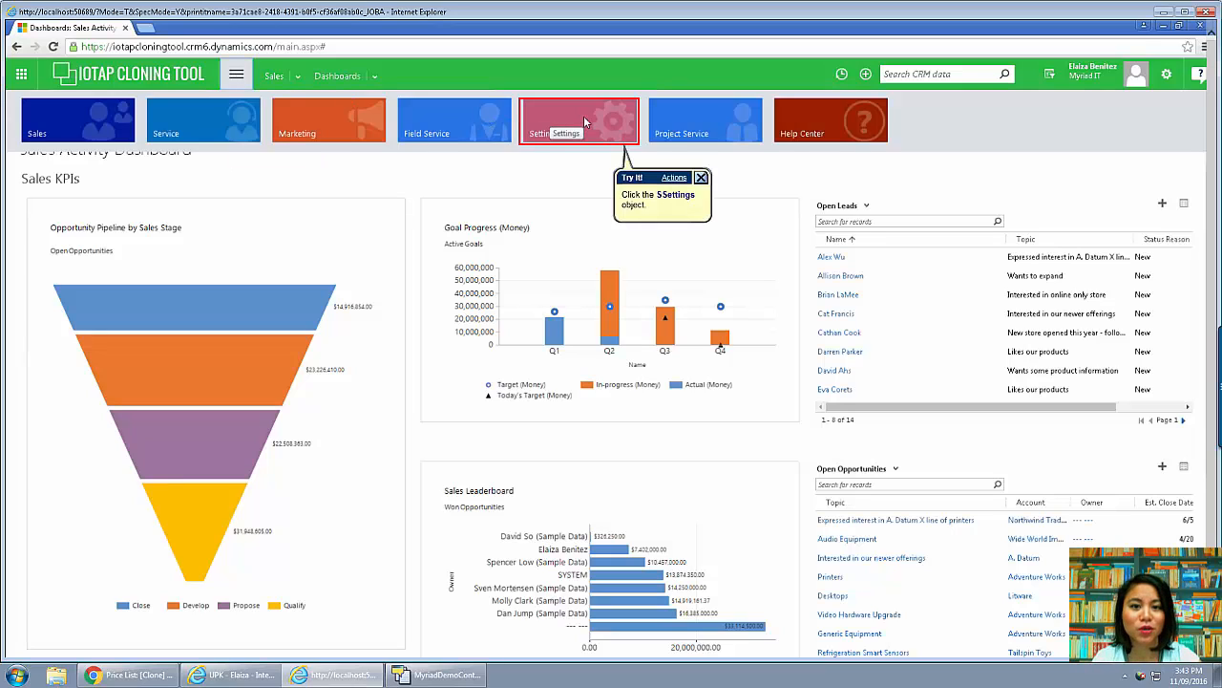
click(617, 125)
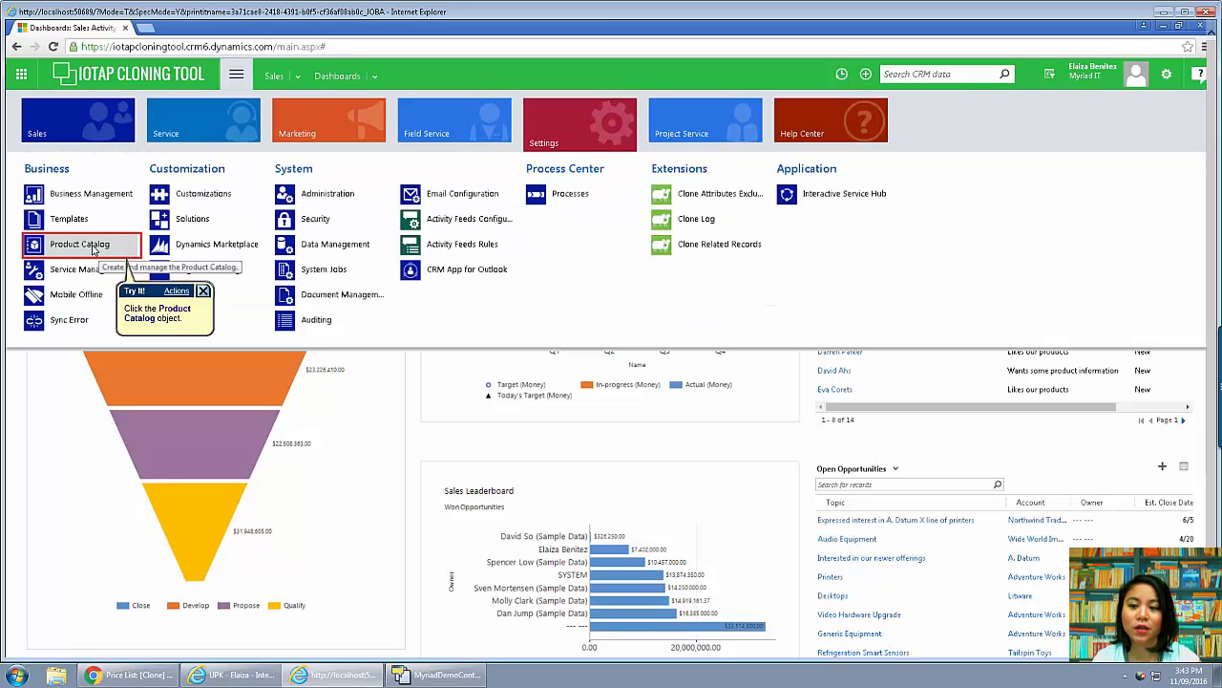
click(93, 247)
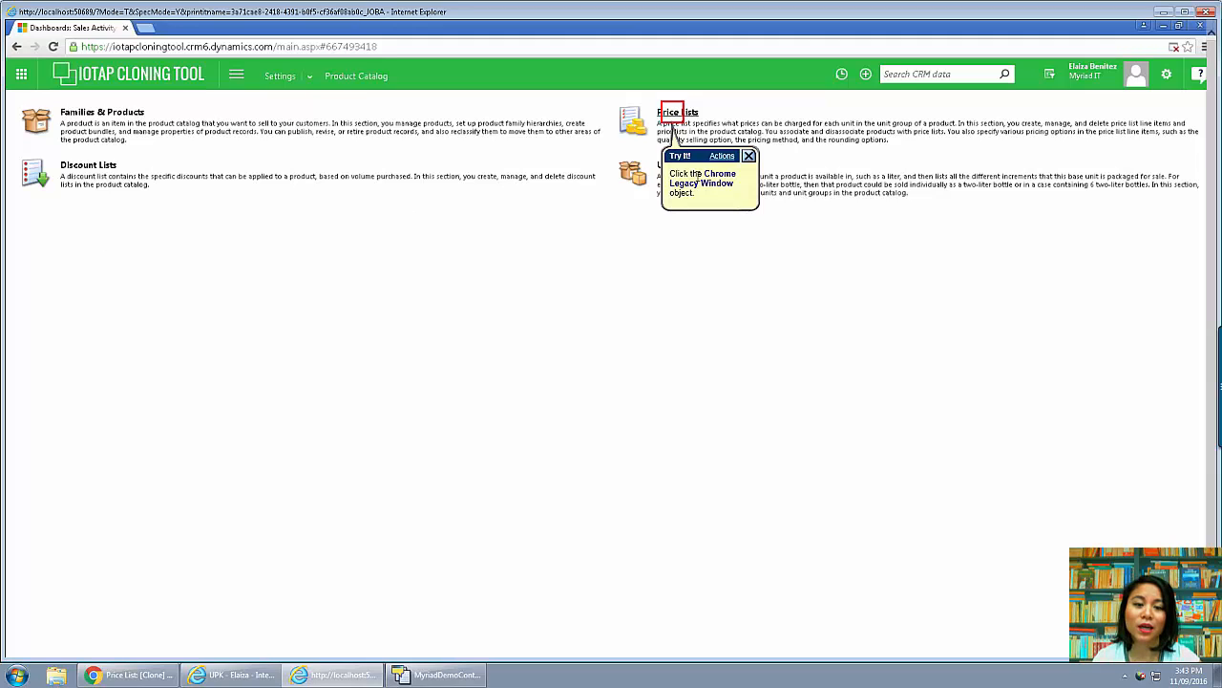
click(676, 114)
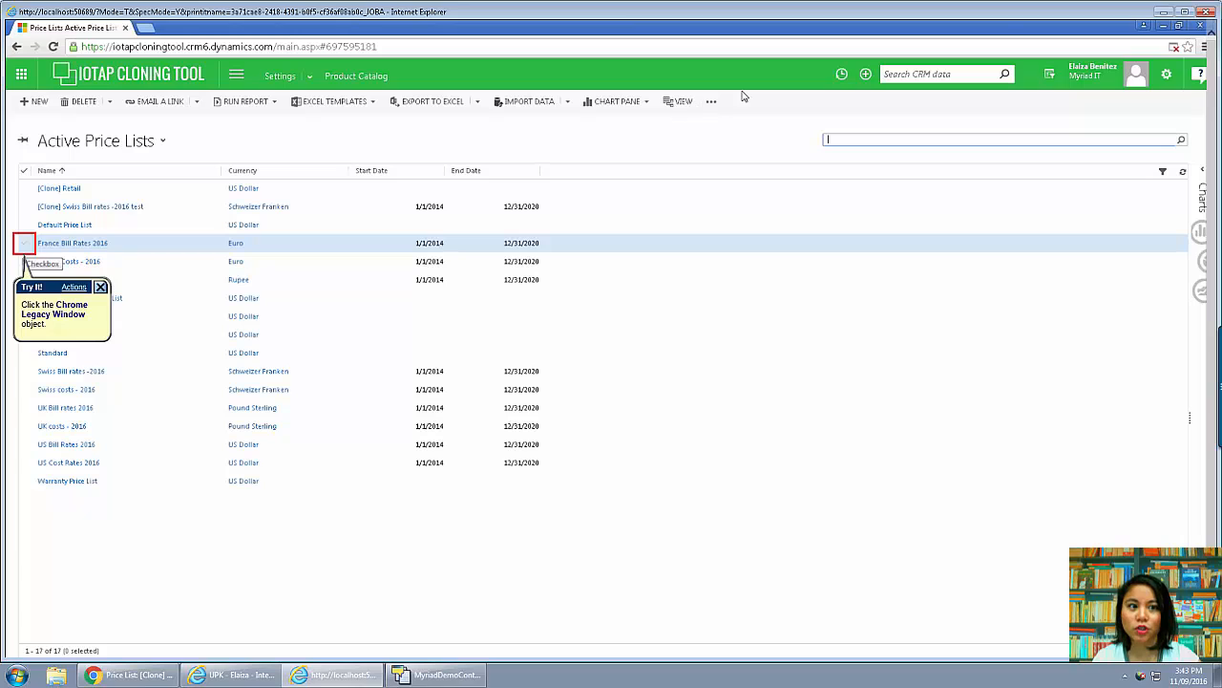
click(1211, 13)
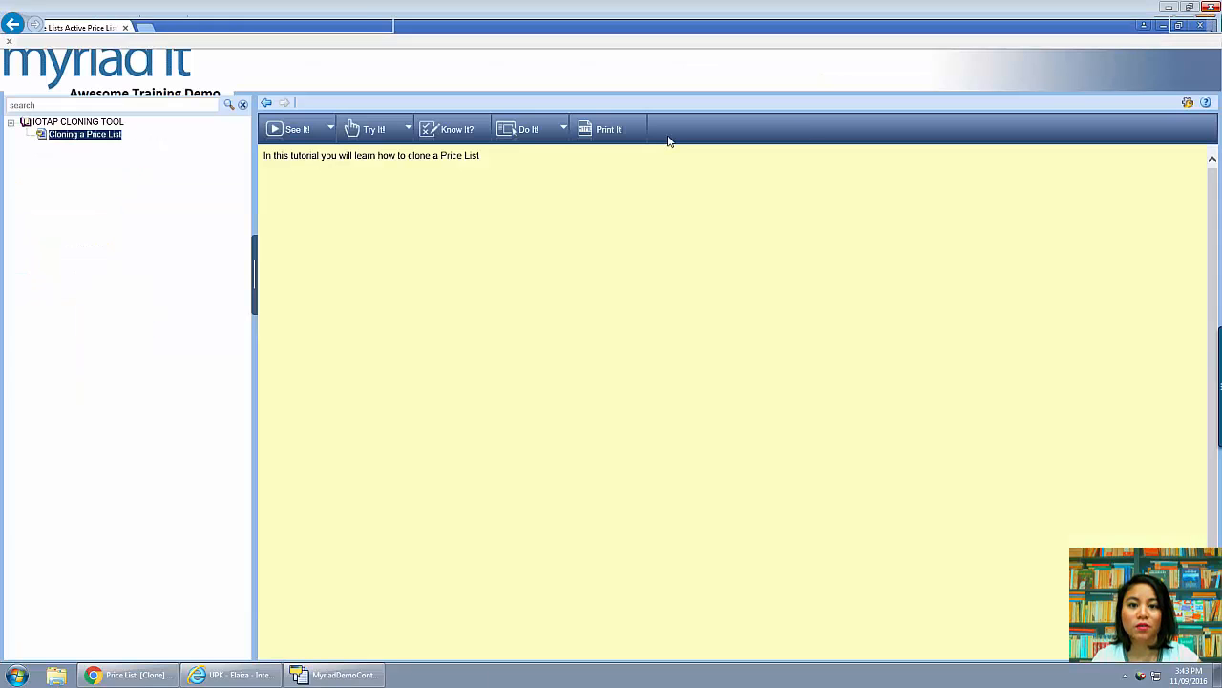
Test the topic in Know It? mode with two wrong actions, continue through Menu and Settings, and close the playback window.
click(476, 137)
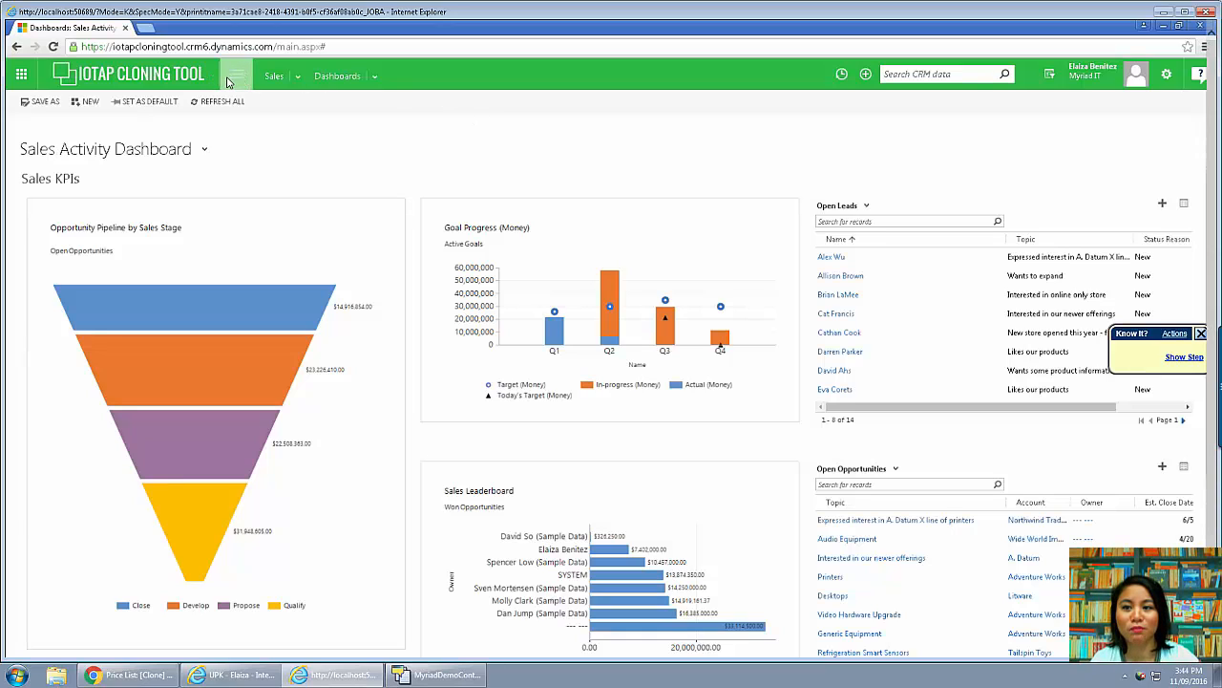
click(89, 80)
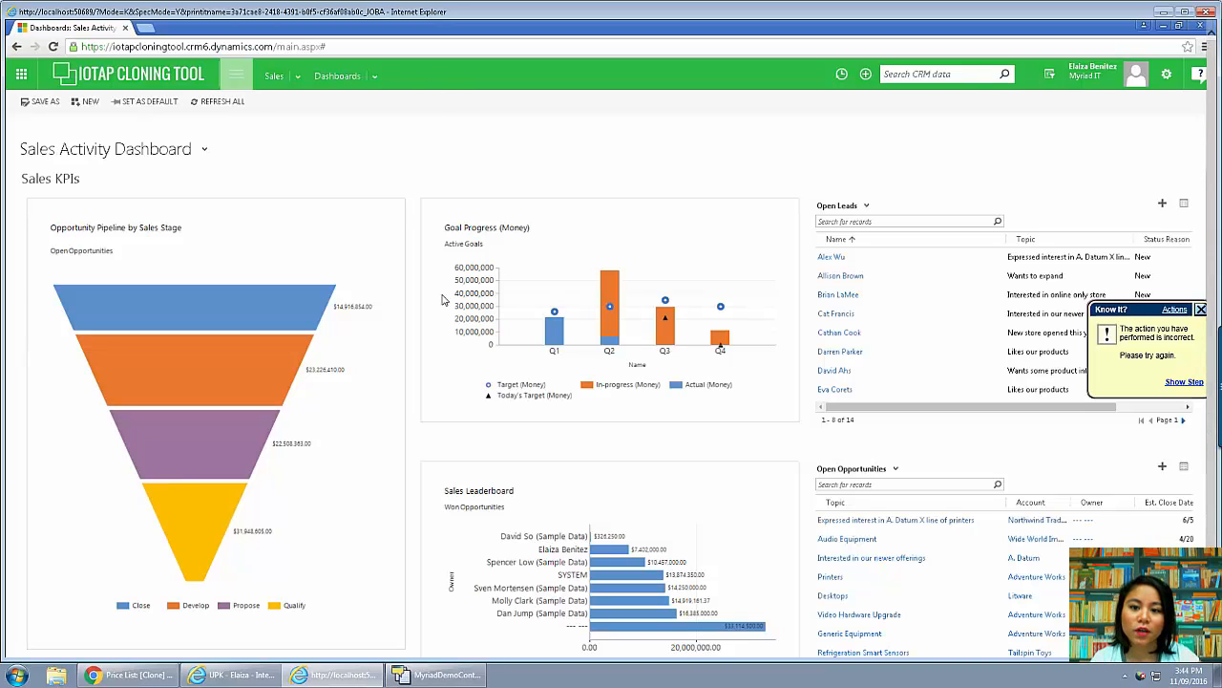
click(283, 302)
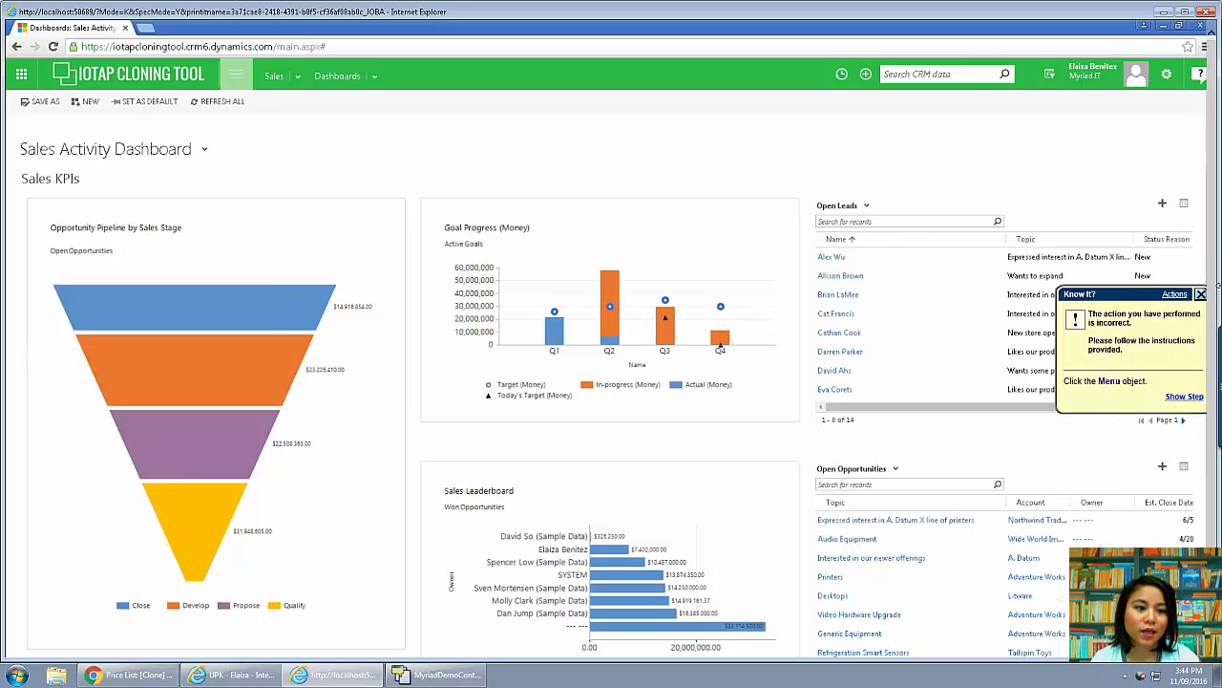
mouse_move(1208, 448)
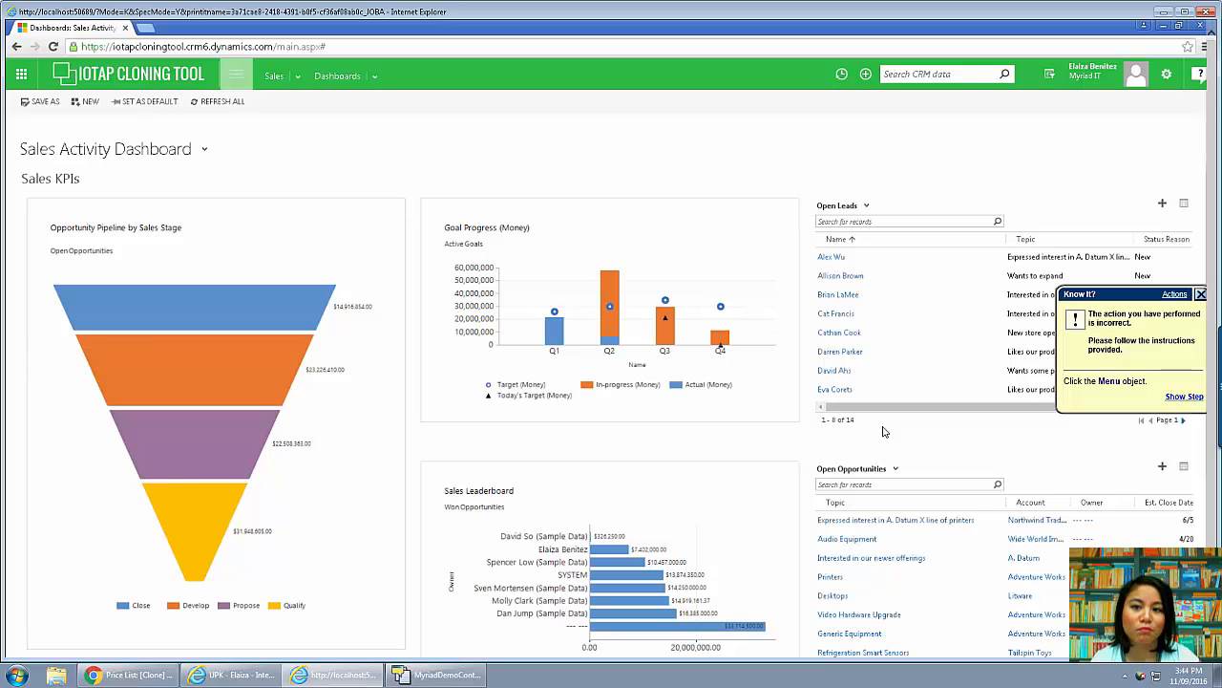
click(235, 78)
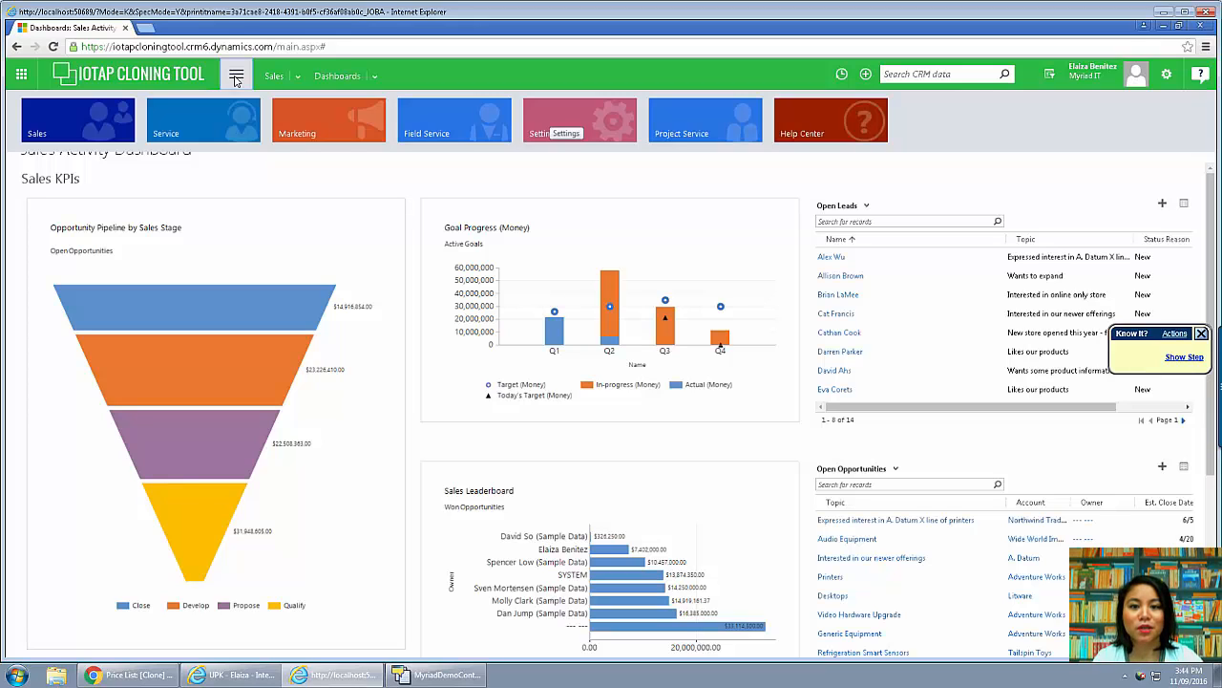
click(552, 116)
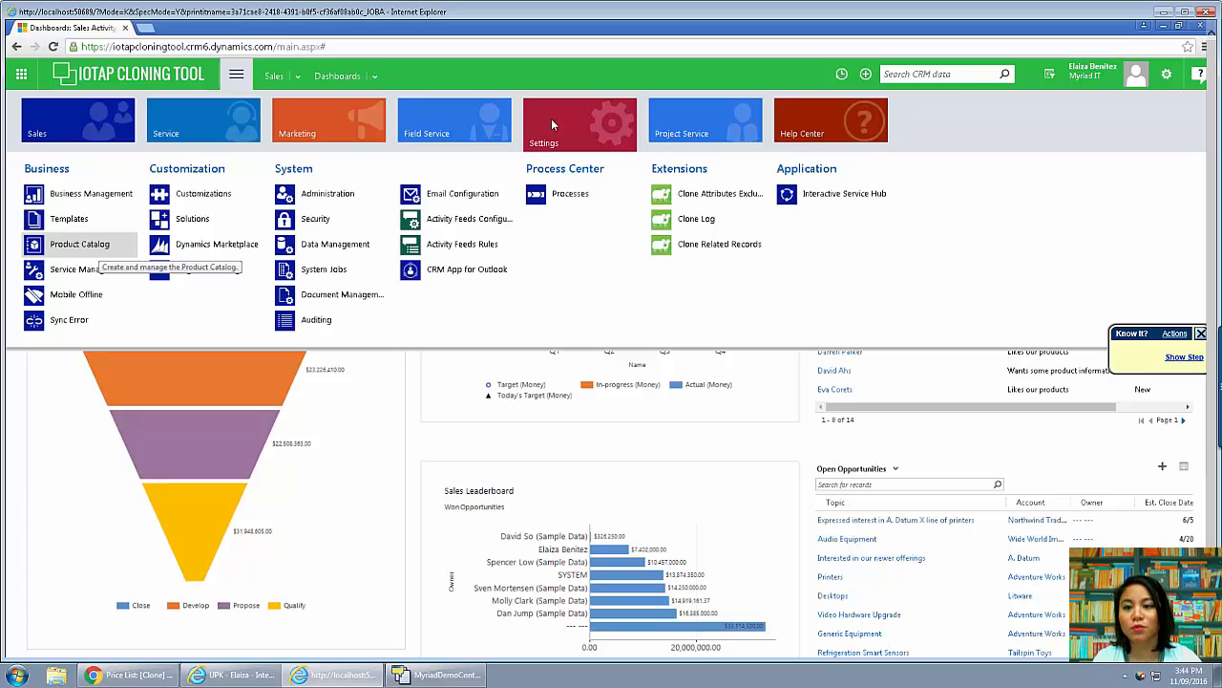
click(1206, 11)
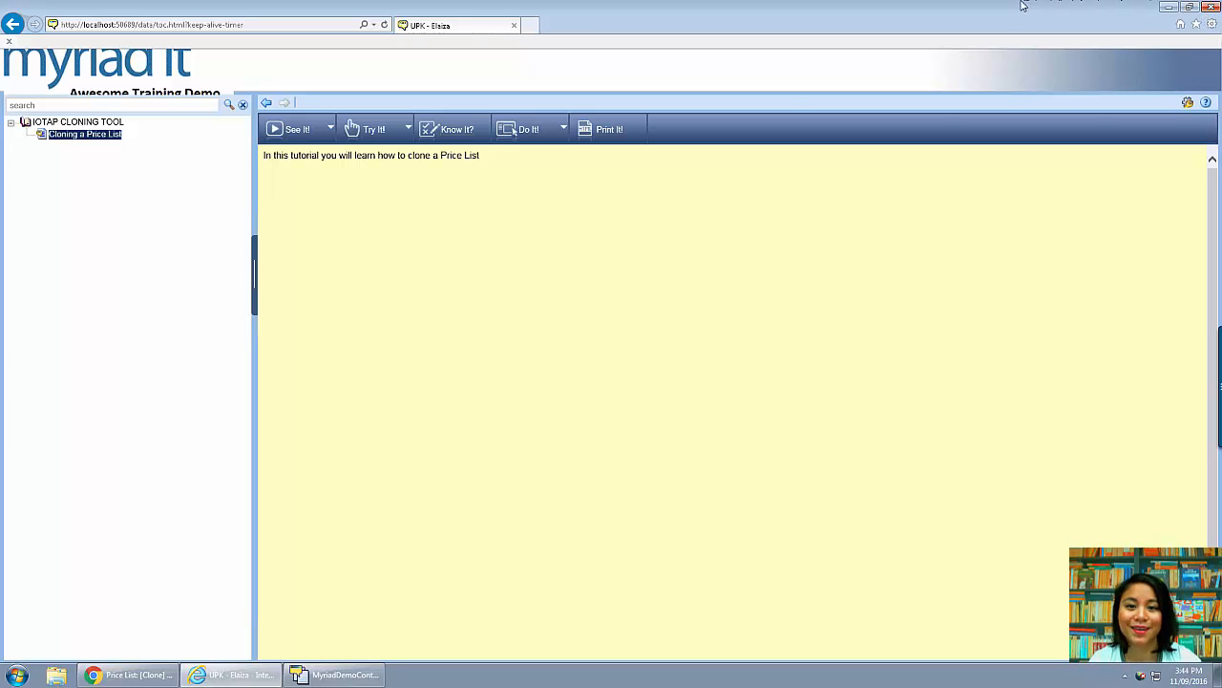
Launch the topic in Do It! mode, maximize its window, advance to the Settings instruction and close the window.
click(558, 138)
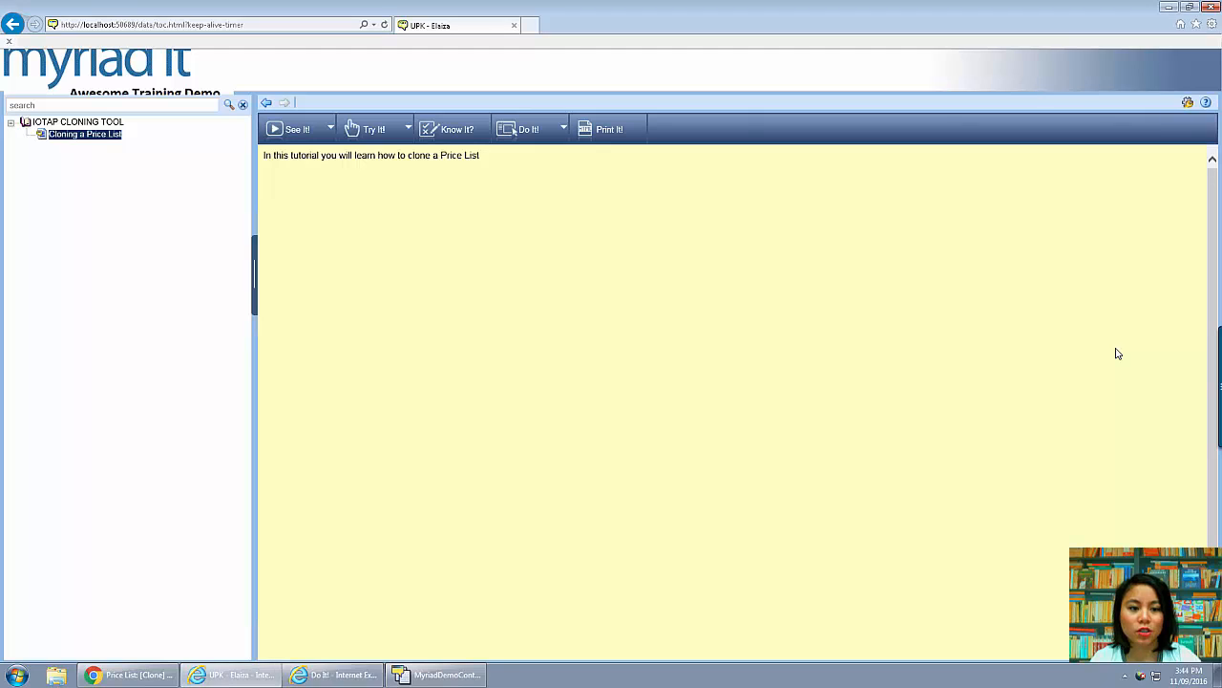
click(351, 676)
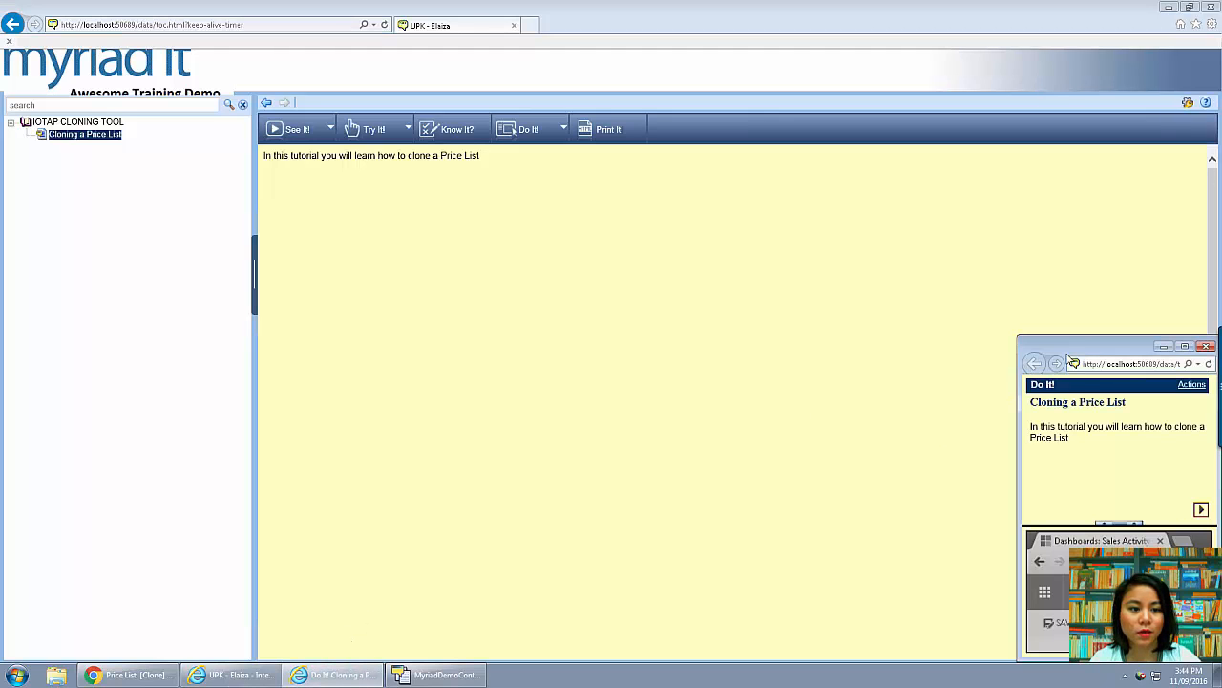
mouse_move(1048, 347)
mouse_down()
mouse_move(818, 237)
mouse_move(727, 14)
mouse_up()
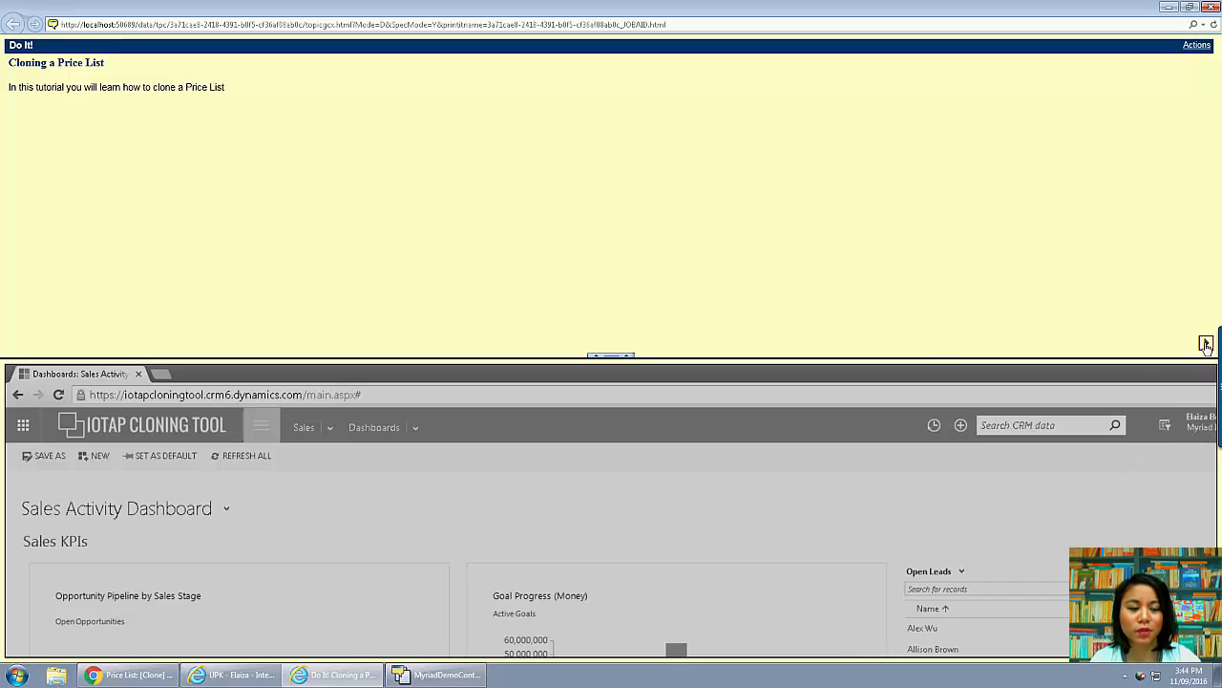
click(1206, 344)
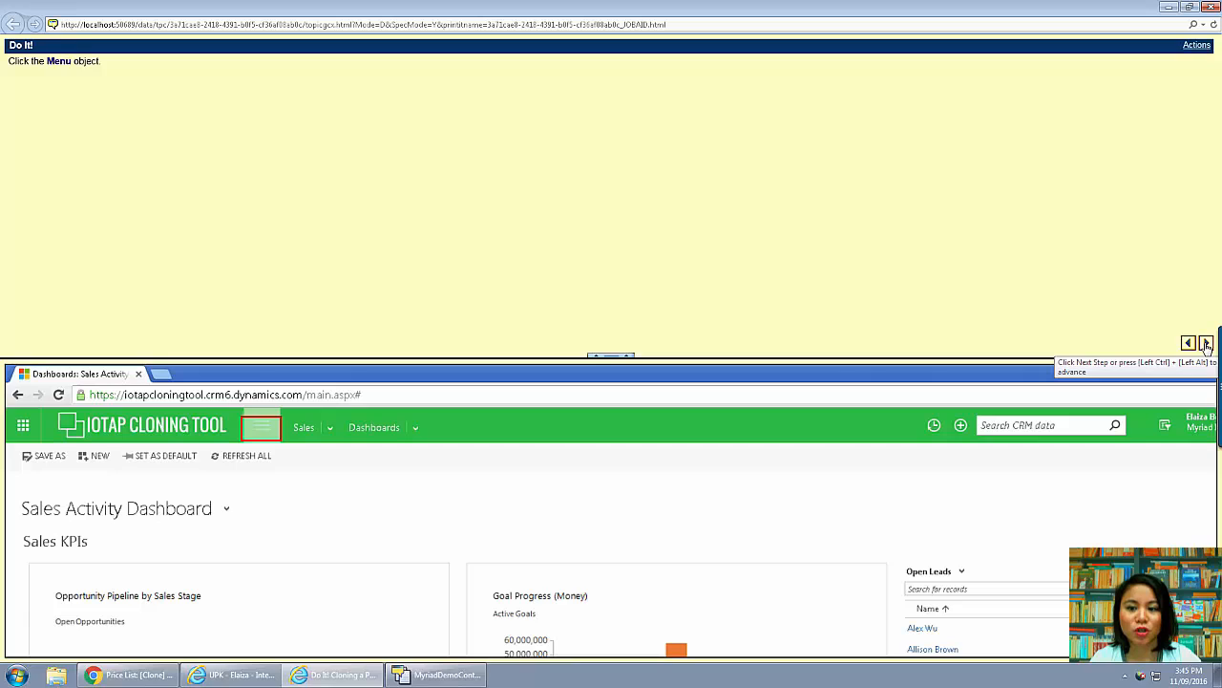
click(1206, 344)
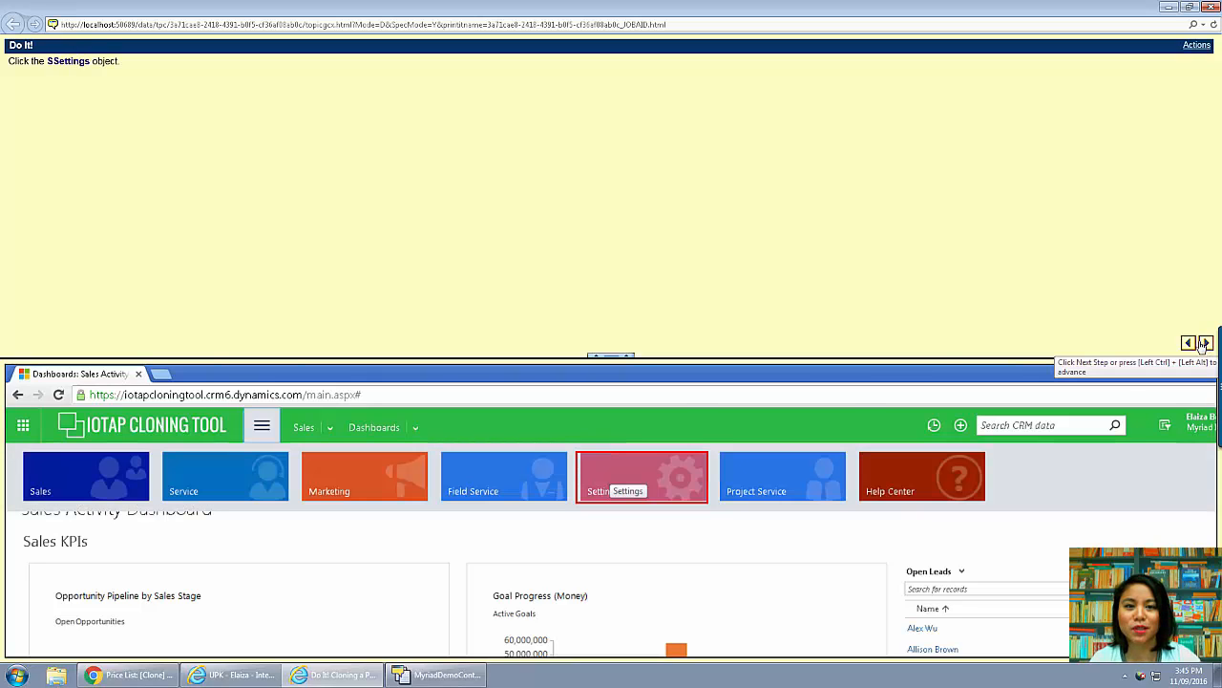
click(1211, 7)
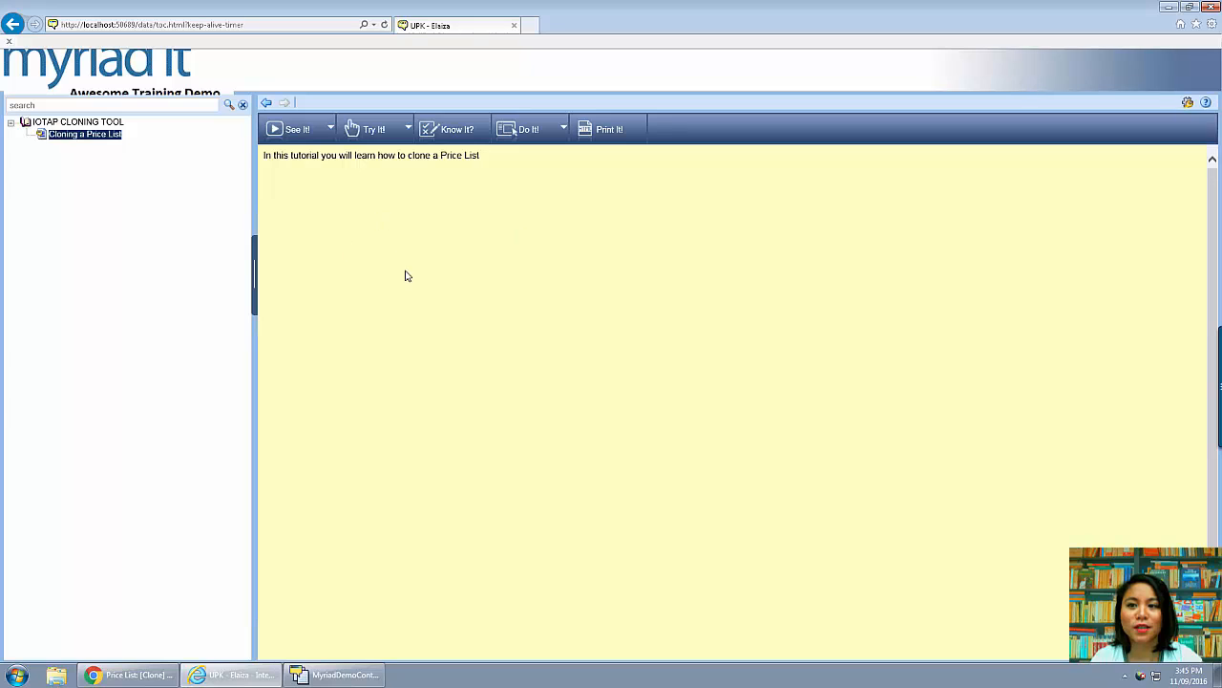
Minimize the player and open the Publishing Content folder from the completed publishing wizard.
click(1170, 9)
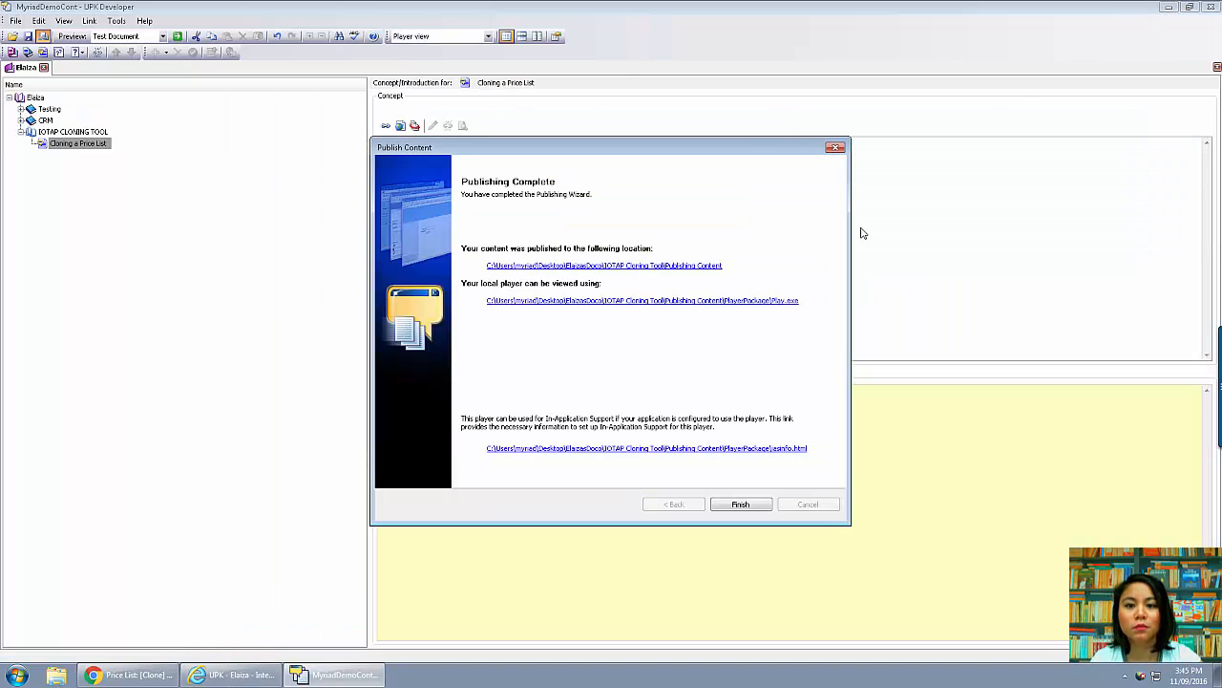
click(692, 271)
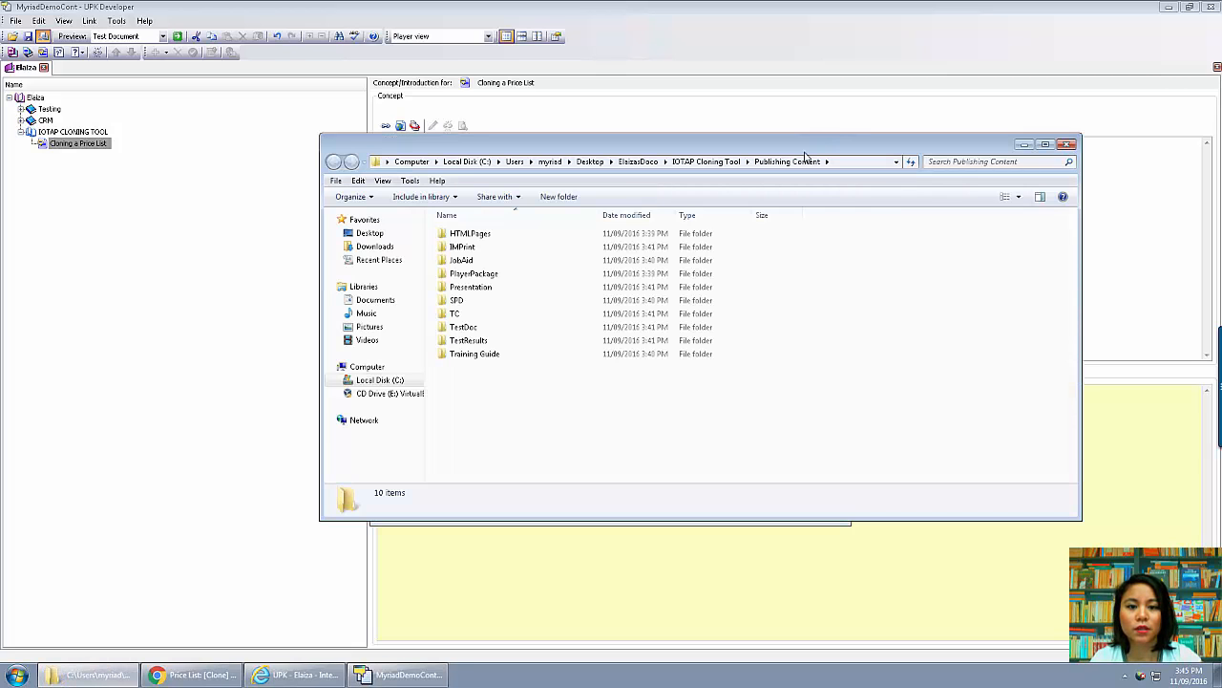
drag(800, 153, 725, 94)
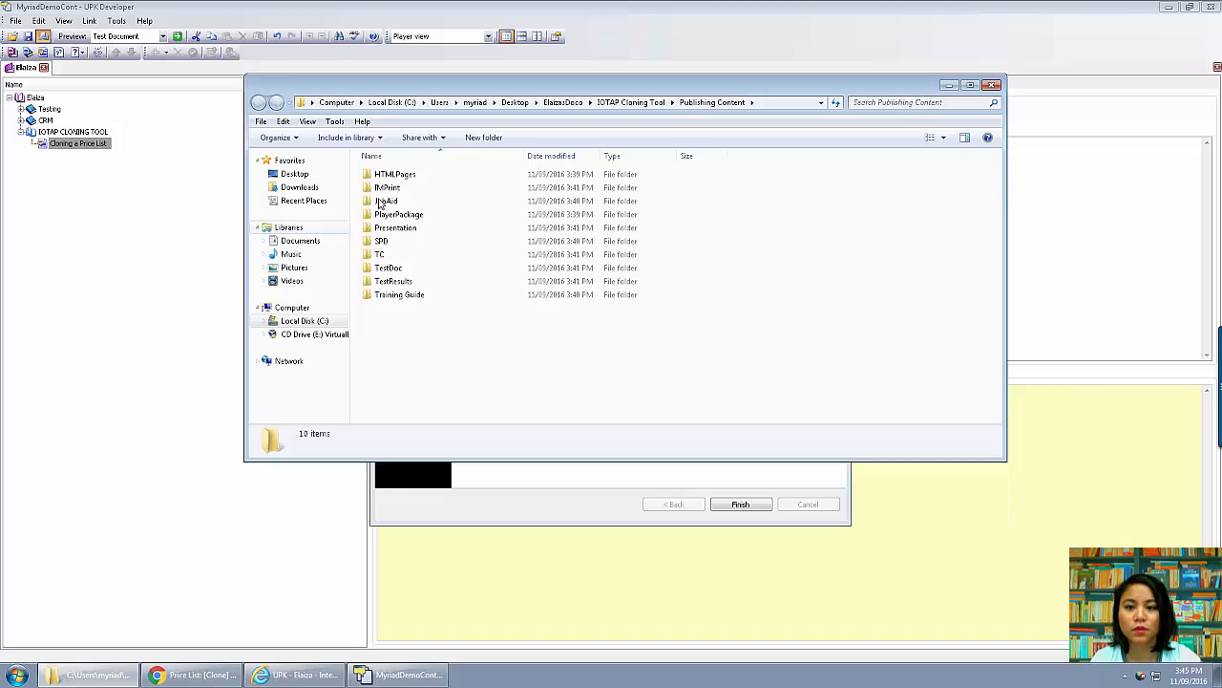
View kp.html from the HTMLPages folder in the browser and close its page.
double_click(402, 181)
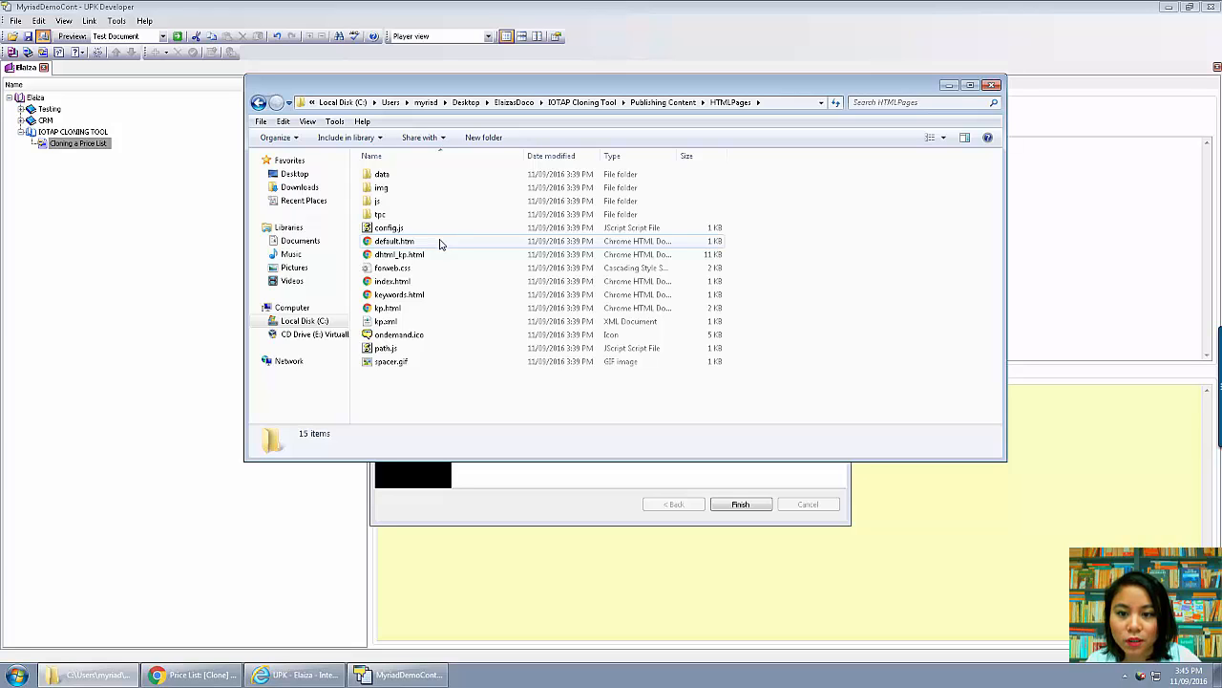
double_click(436, 307)
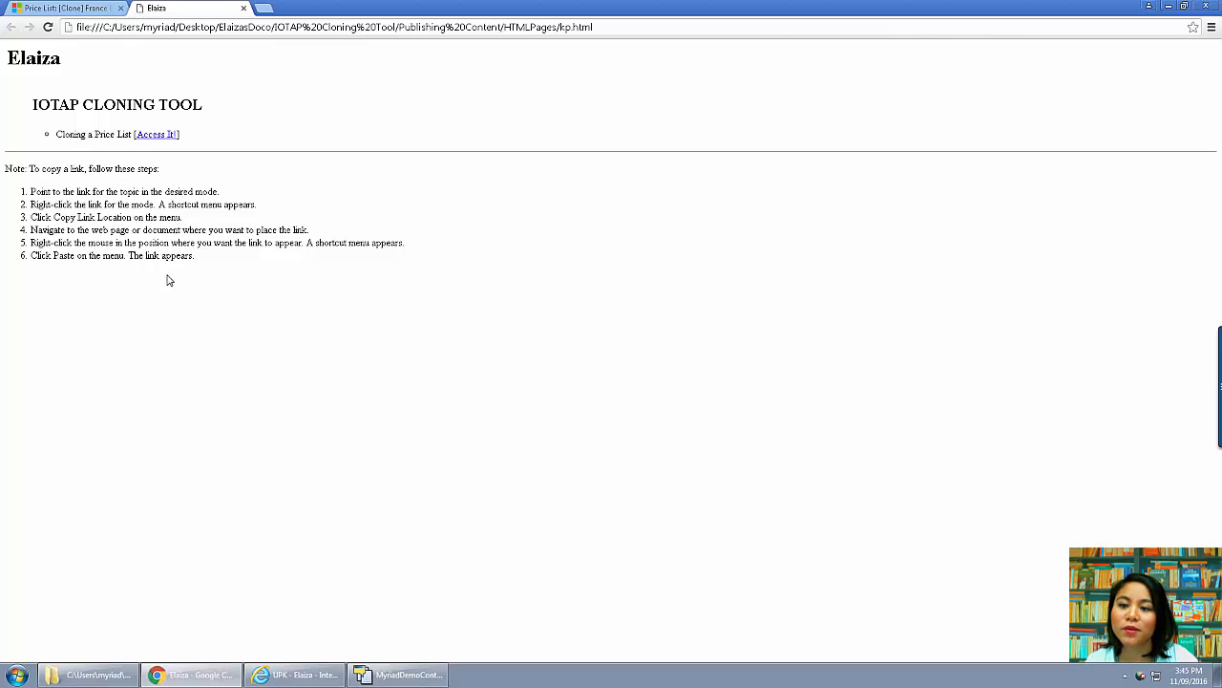
click(244, 9)
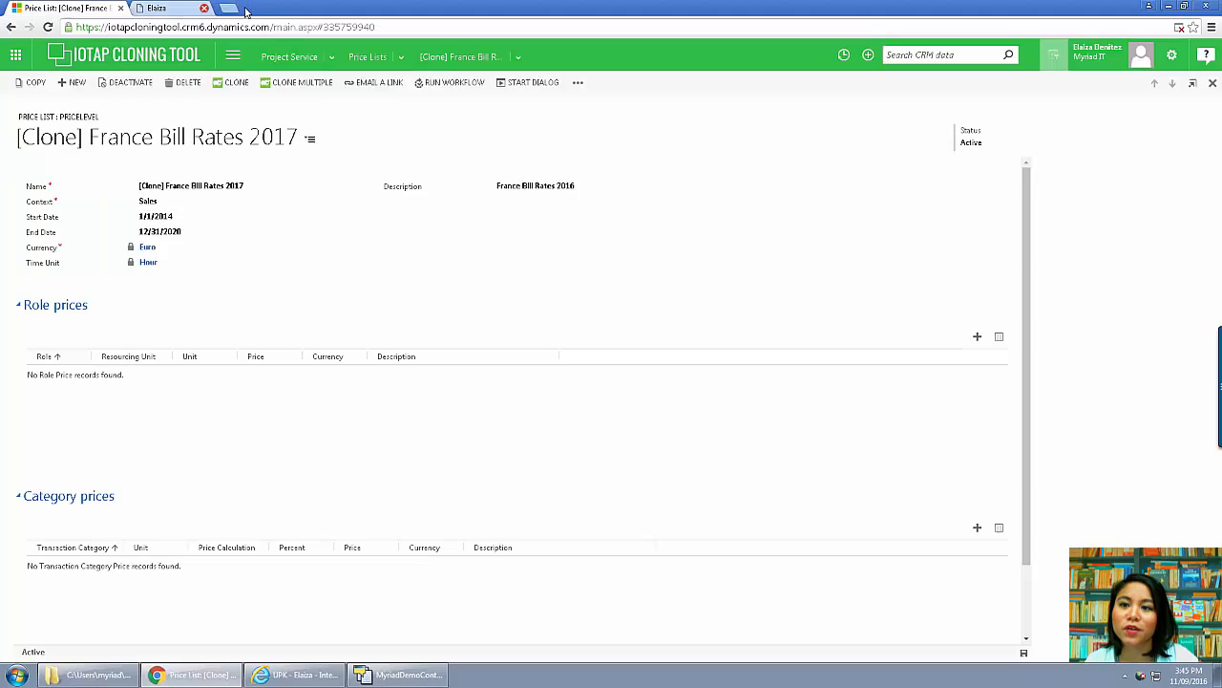
Review the steps table in Cloning a Price List_JOBAID.docx from the JobAid folder, dismissing the activation notice, and close the document.
click(118, 680)
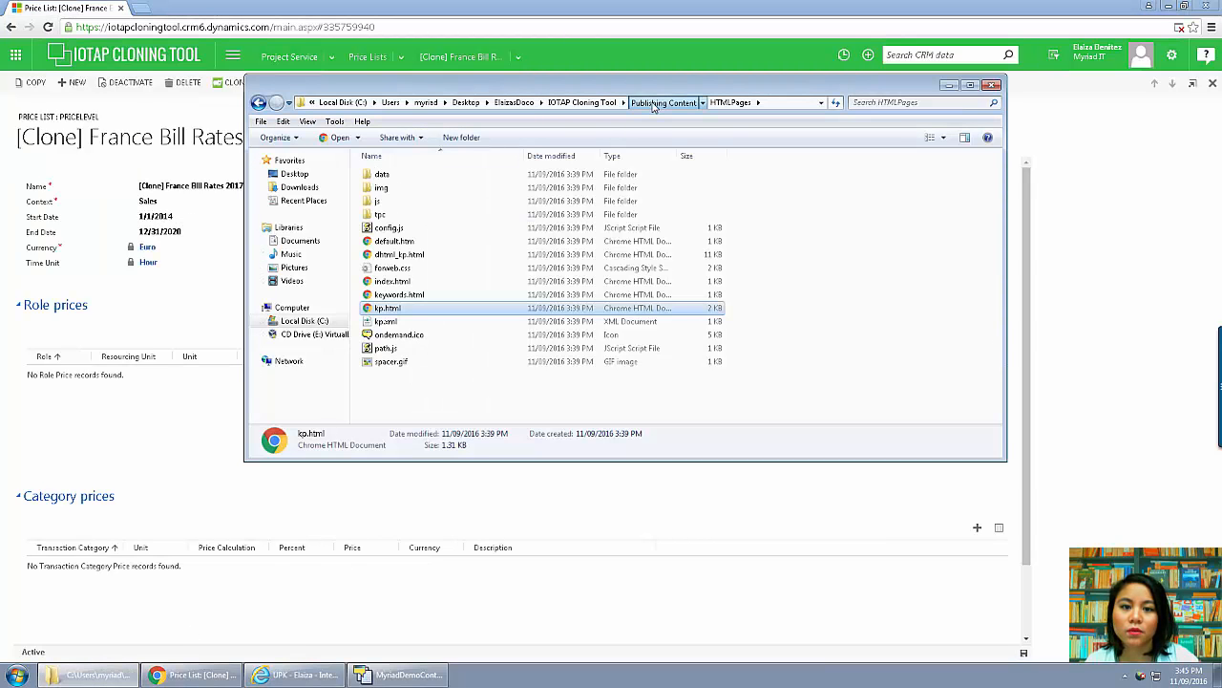
click(653, 105)
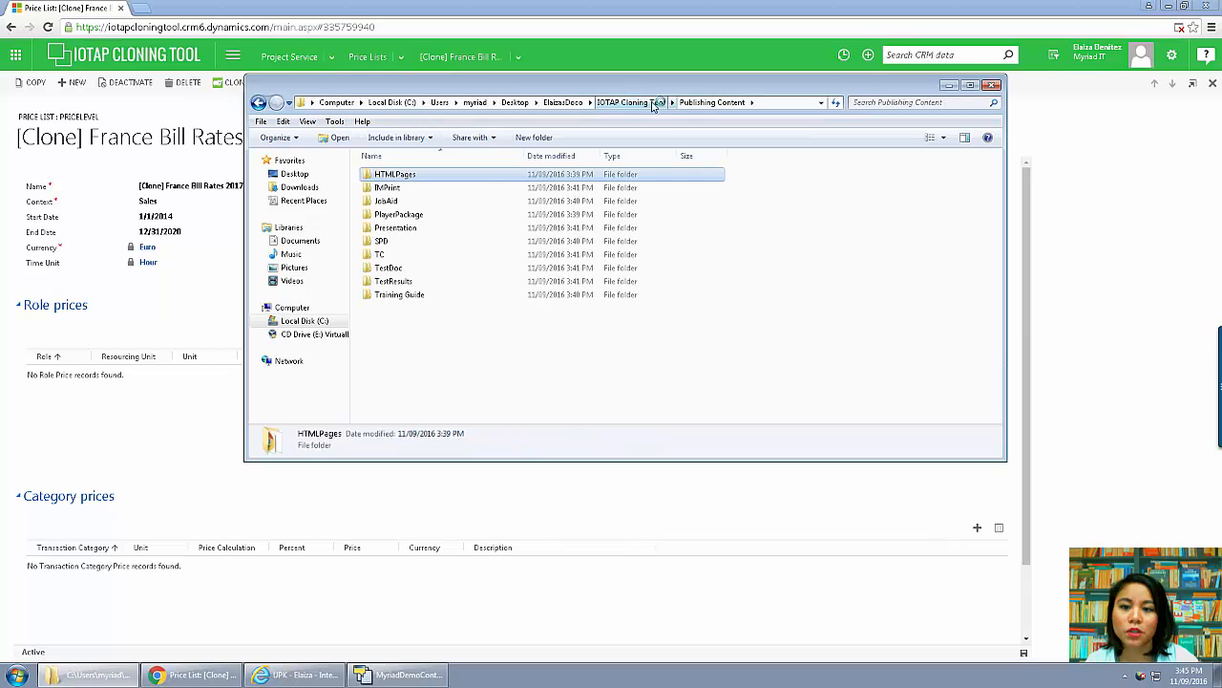
double_click(387, 202)
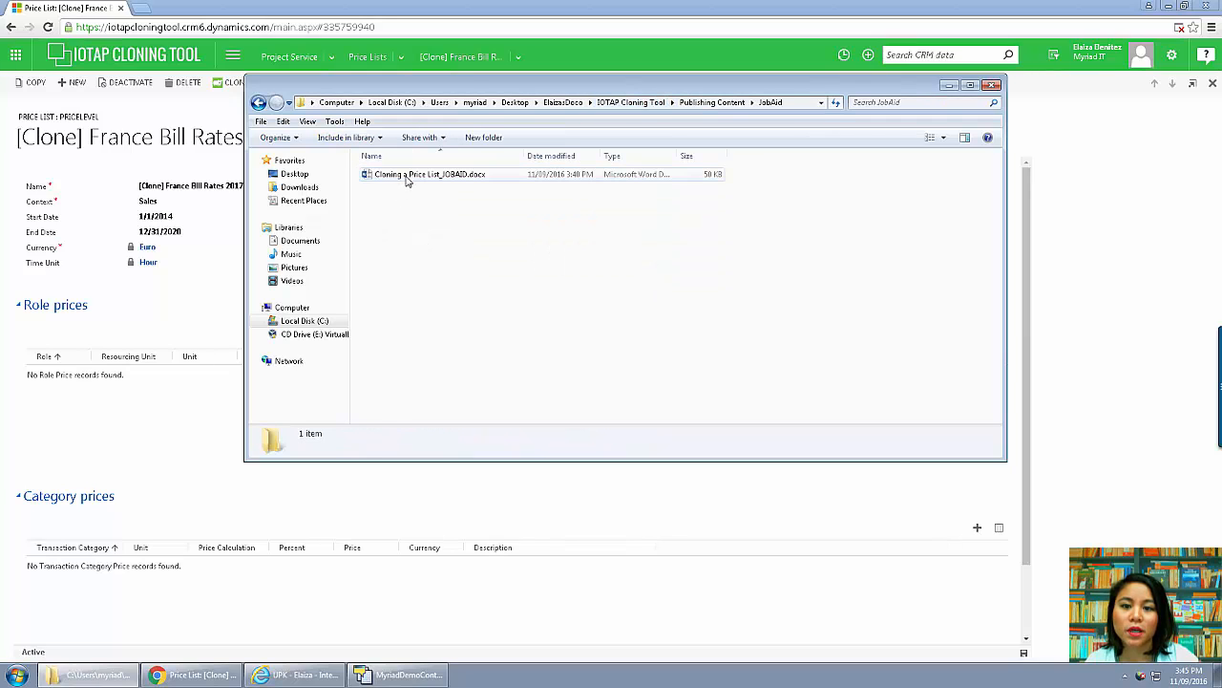
double_click(406, 176)
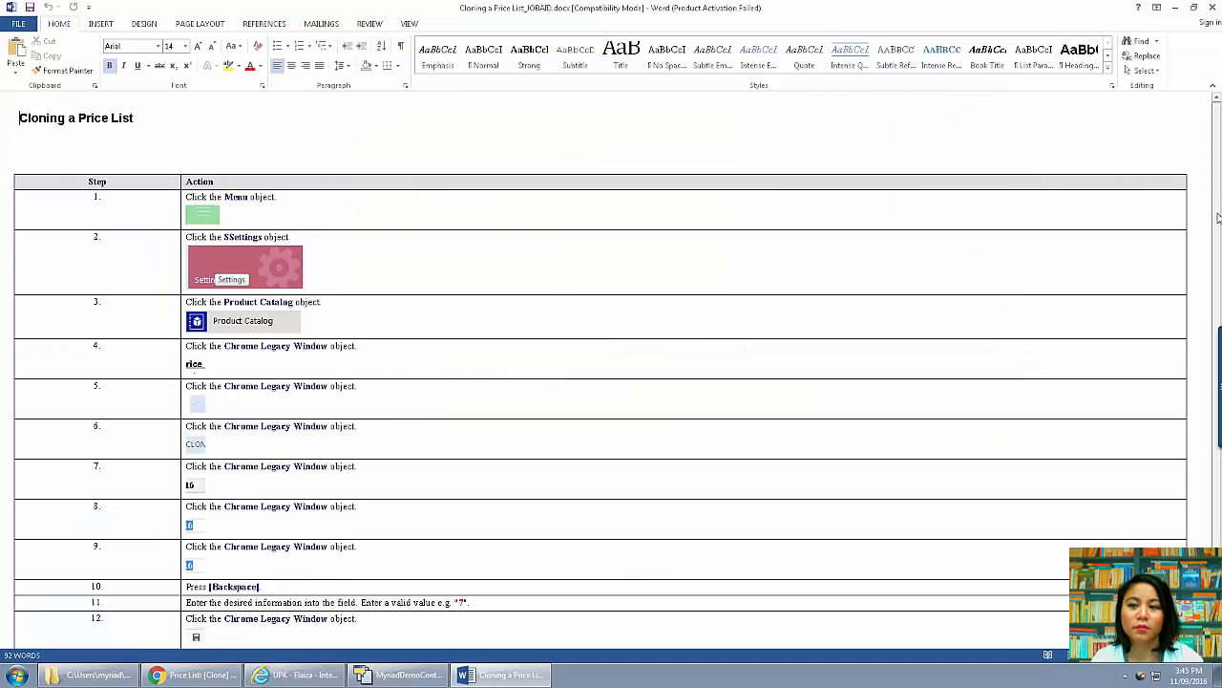
scroll(1216, 270, down, 1)
scroll(1216, 270, down, 2)
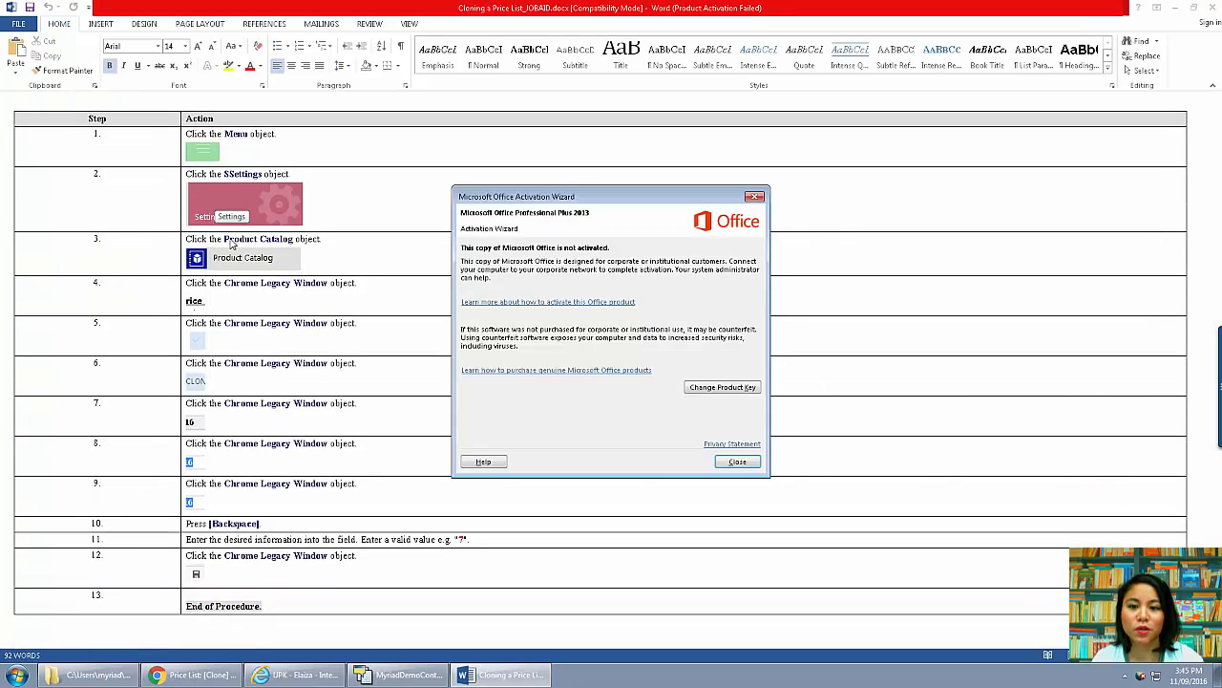
click(754, 196)
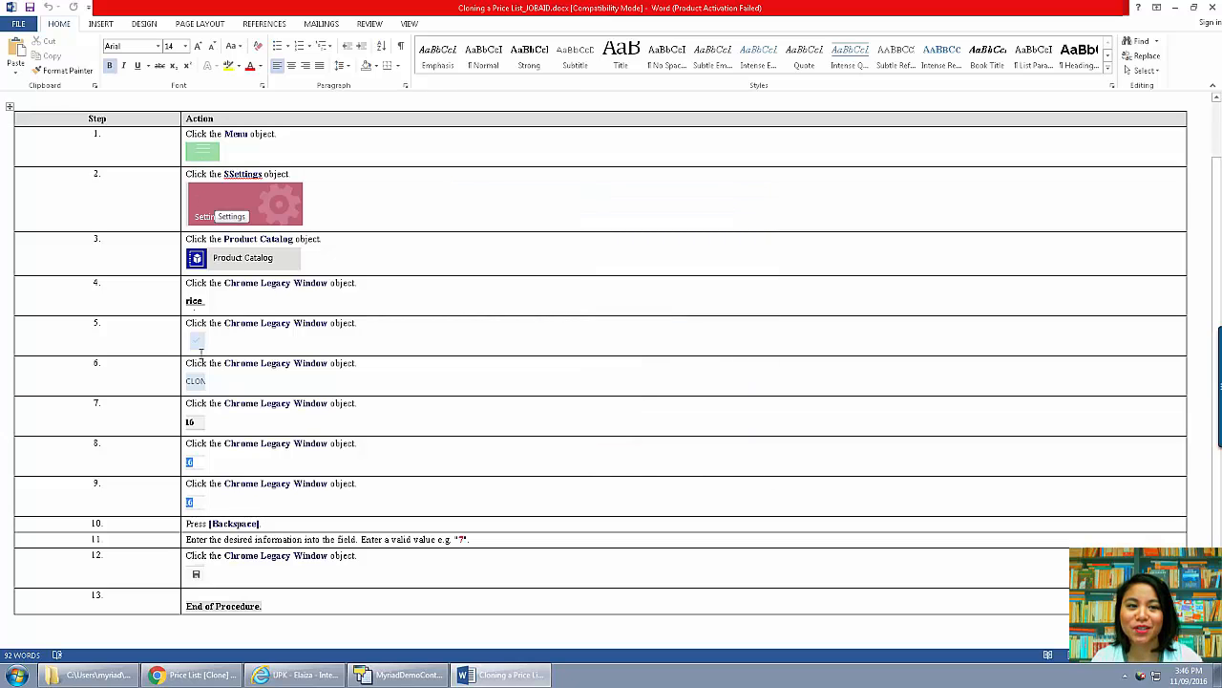
click(1213, 7)
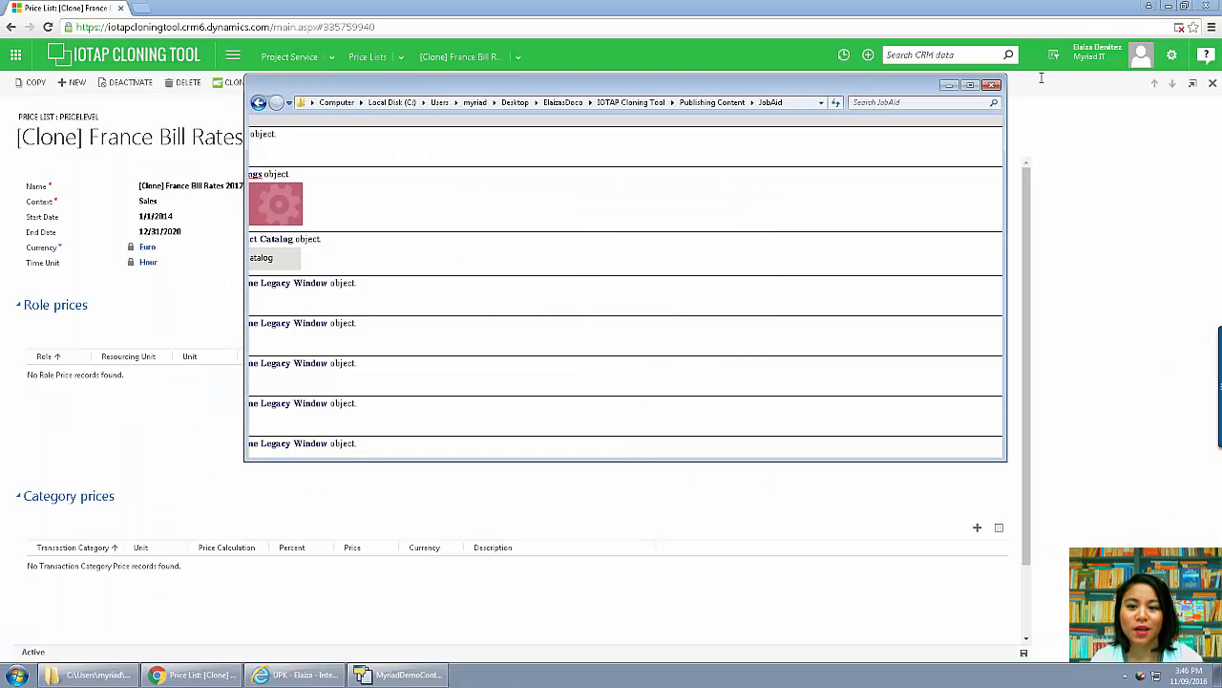
View the test case workbook from the TC folder, including its subject cell and further columns, and close it.
click(697, 107)
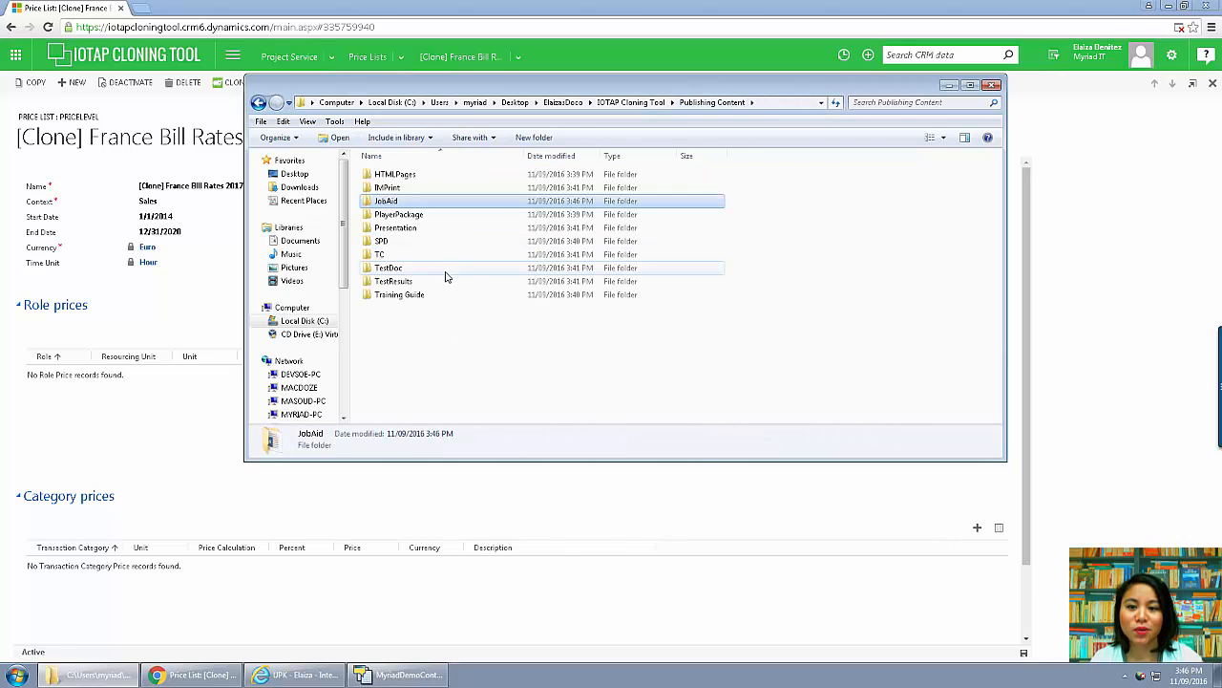
double_click(439, 256)
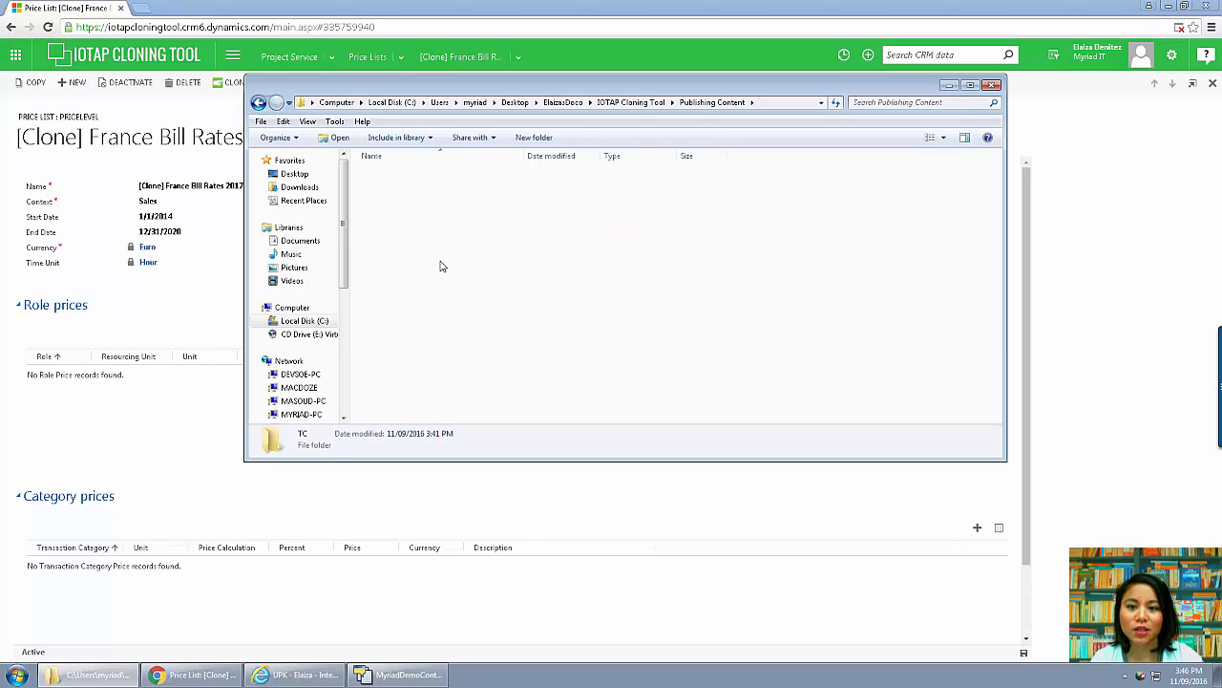
click(413, 178)
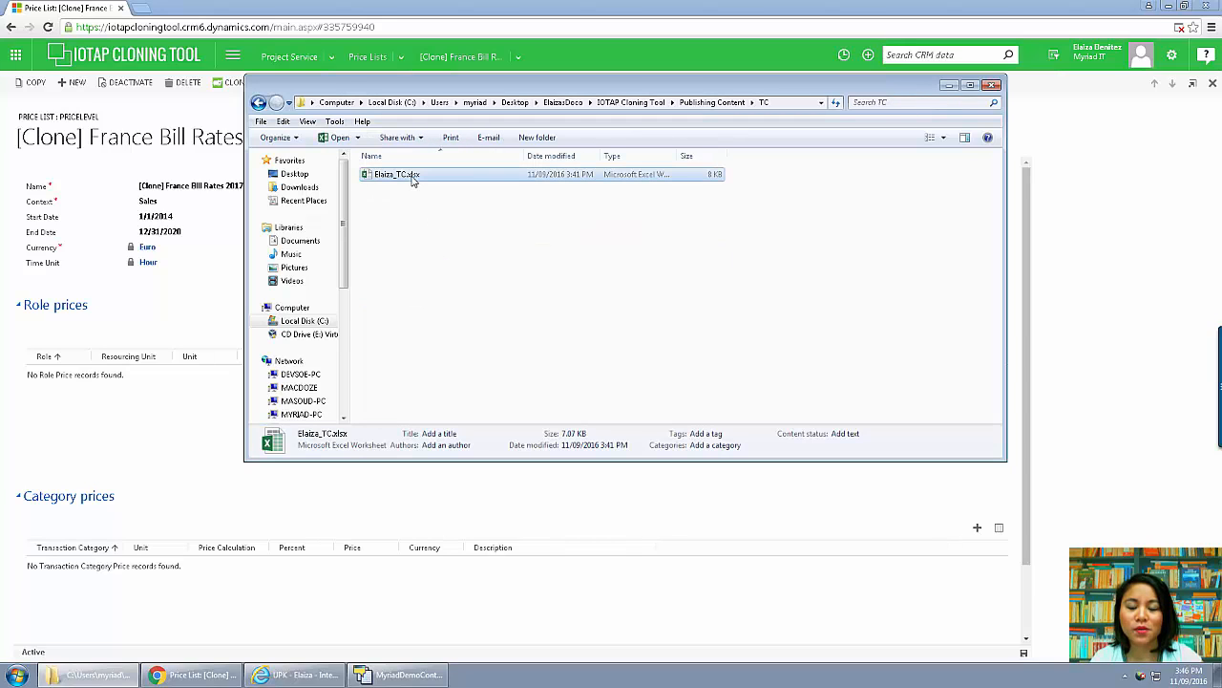
double_click(413, 178)
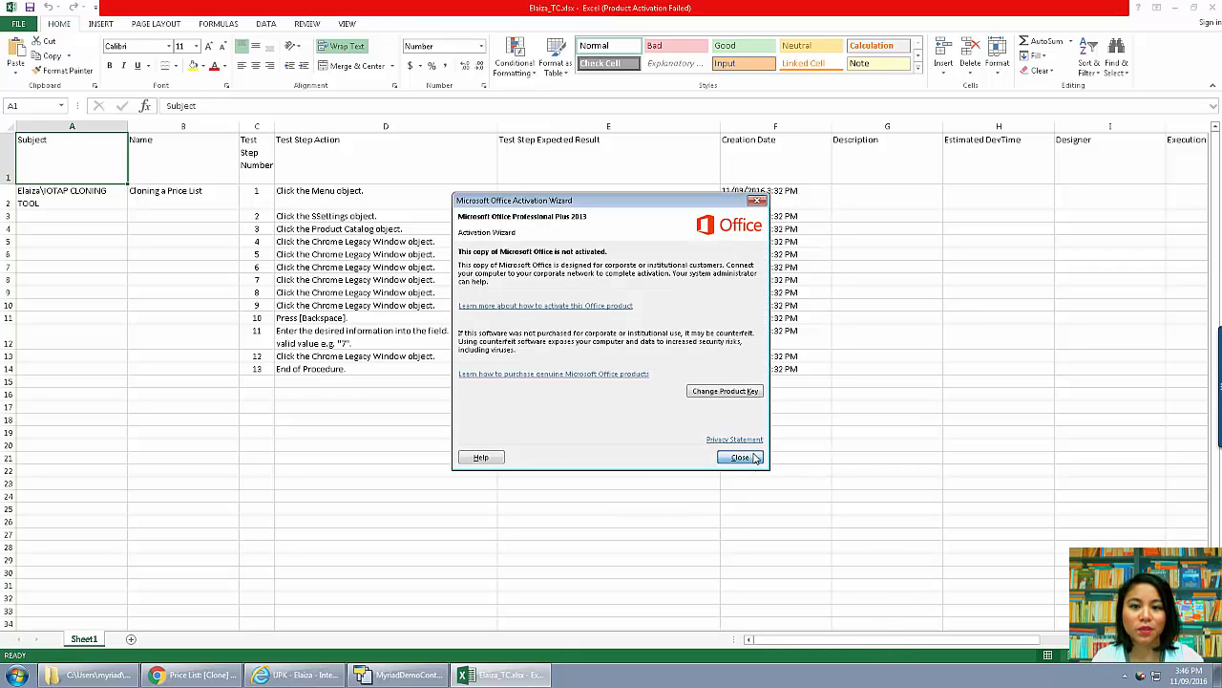
click(754, 458)
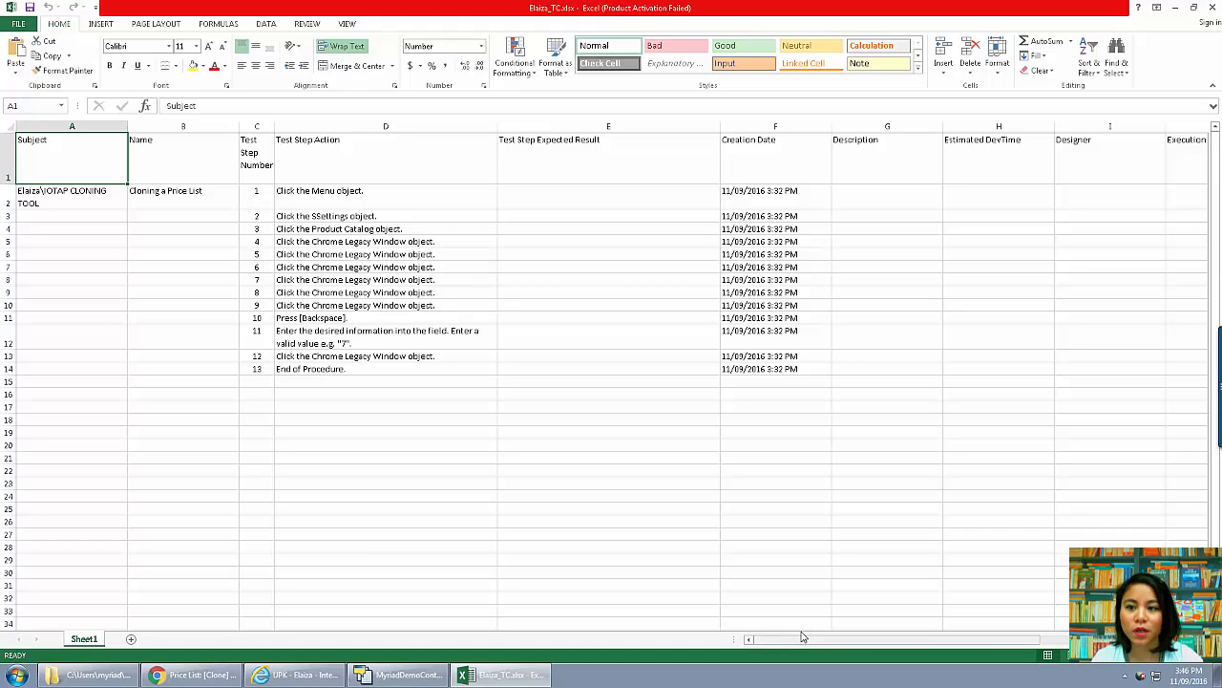
click(52, 196)
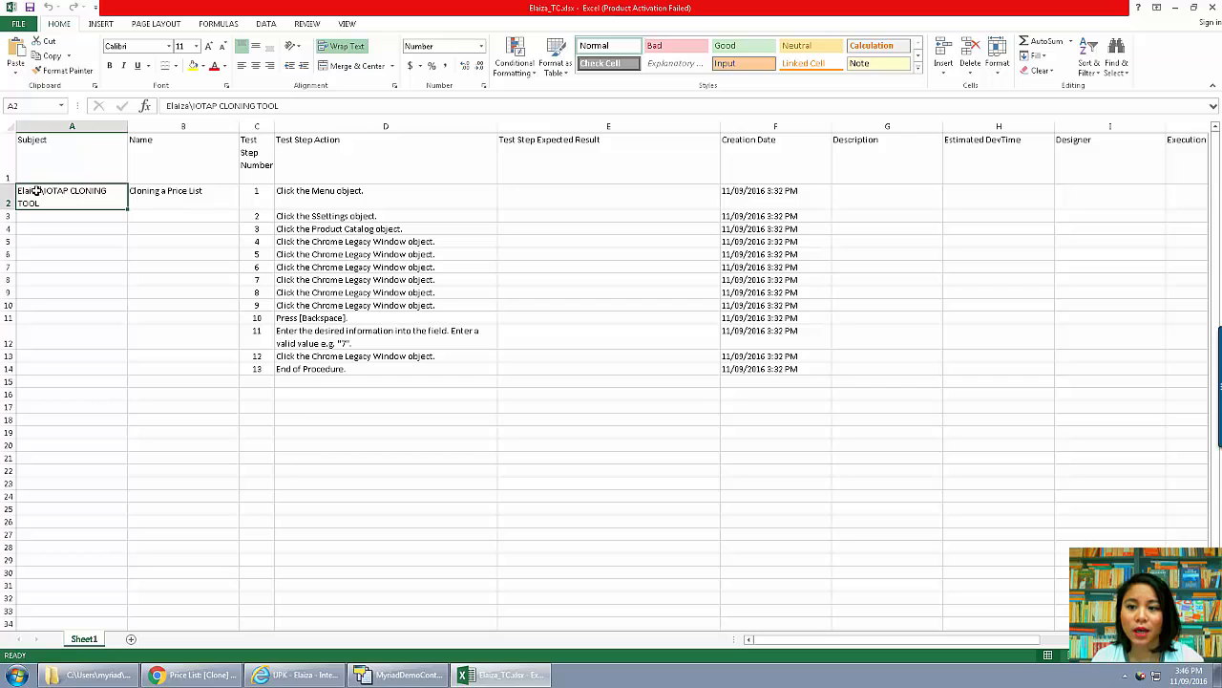
mouse_move(967, 645)
mouse_down()
mouse_move(1117, 645)
mouse_move(957, 650)
mouse_up()
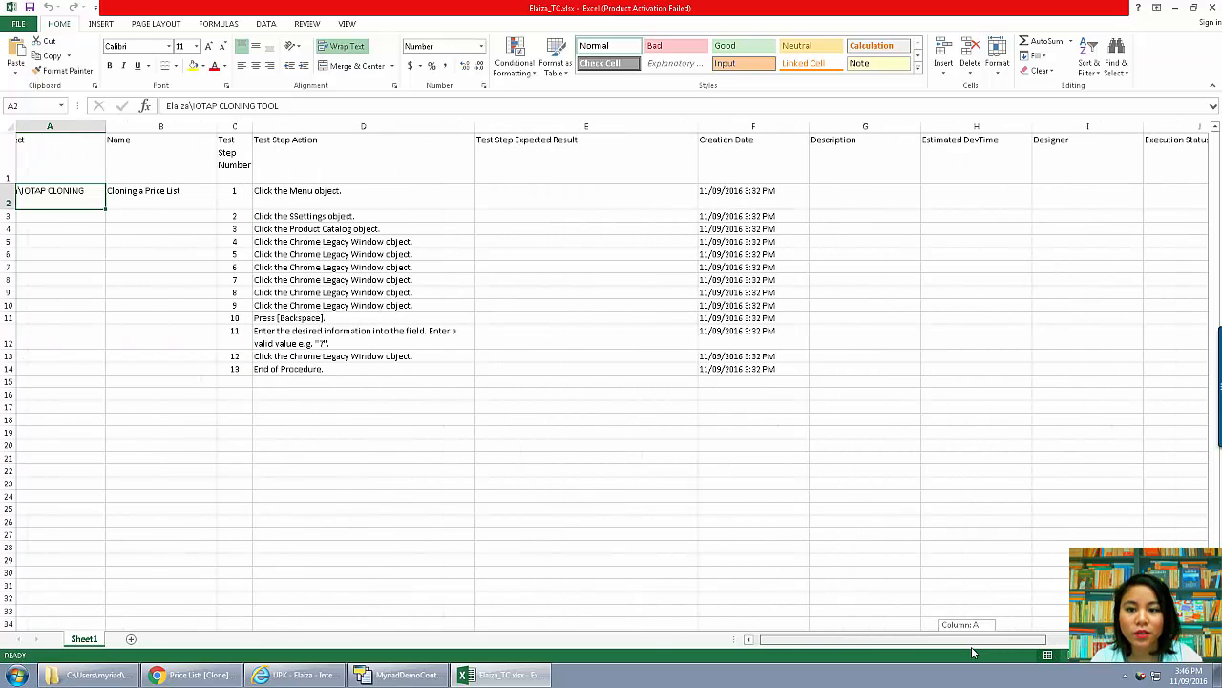
click(1213, 7)
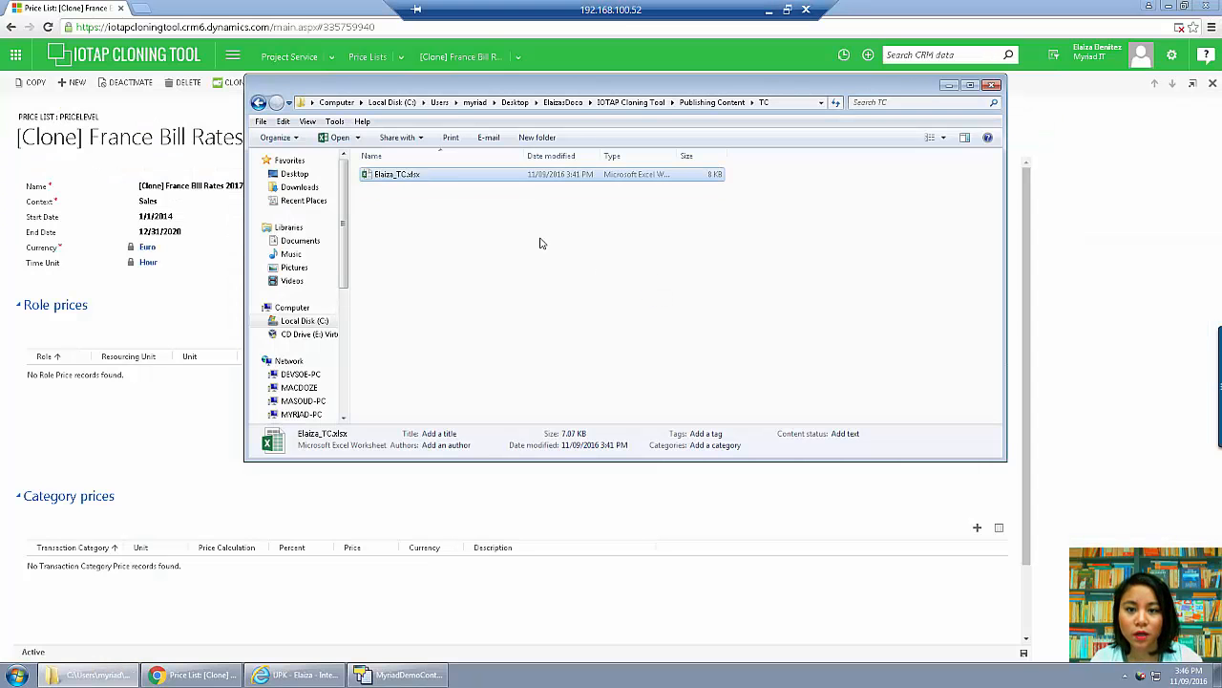
Review the training document from the Training Guide folder, dismissing the activation notice, and close it.
click(686, 102)
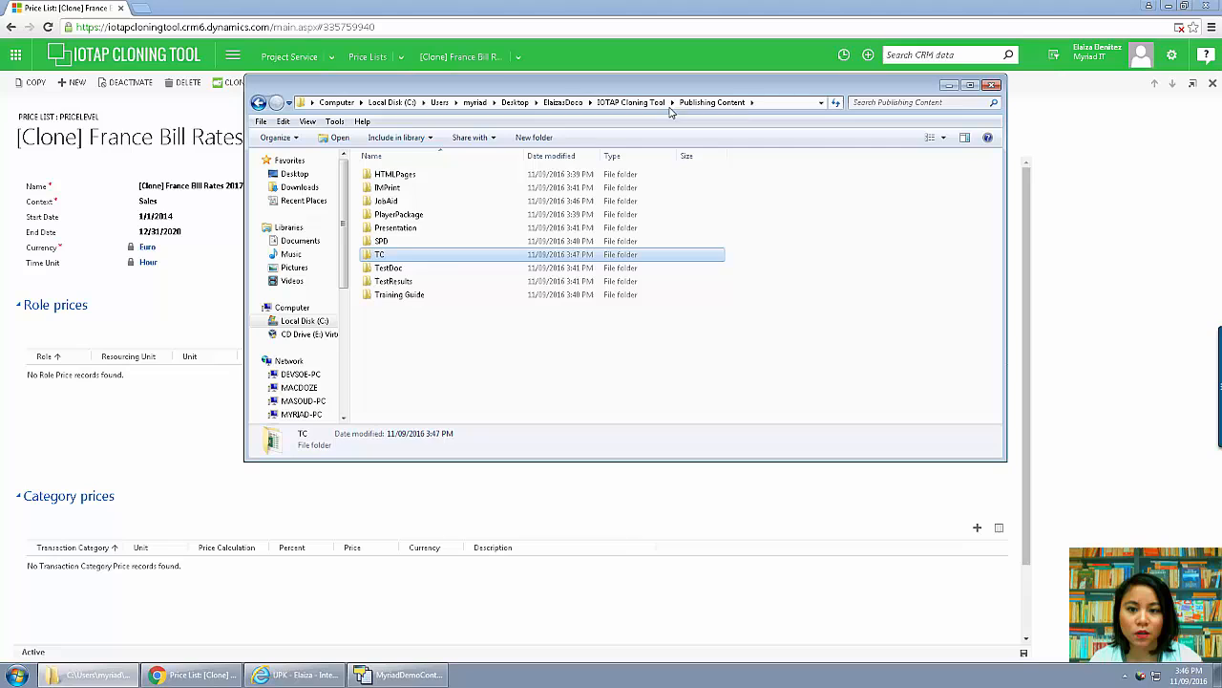
click(425, 297)
double_click(426, 297)
double_click(421, 175)
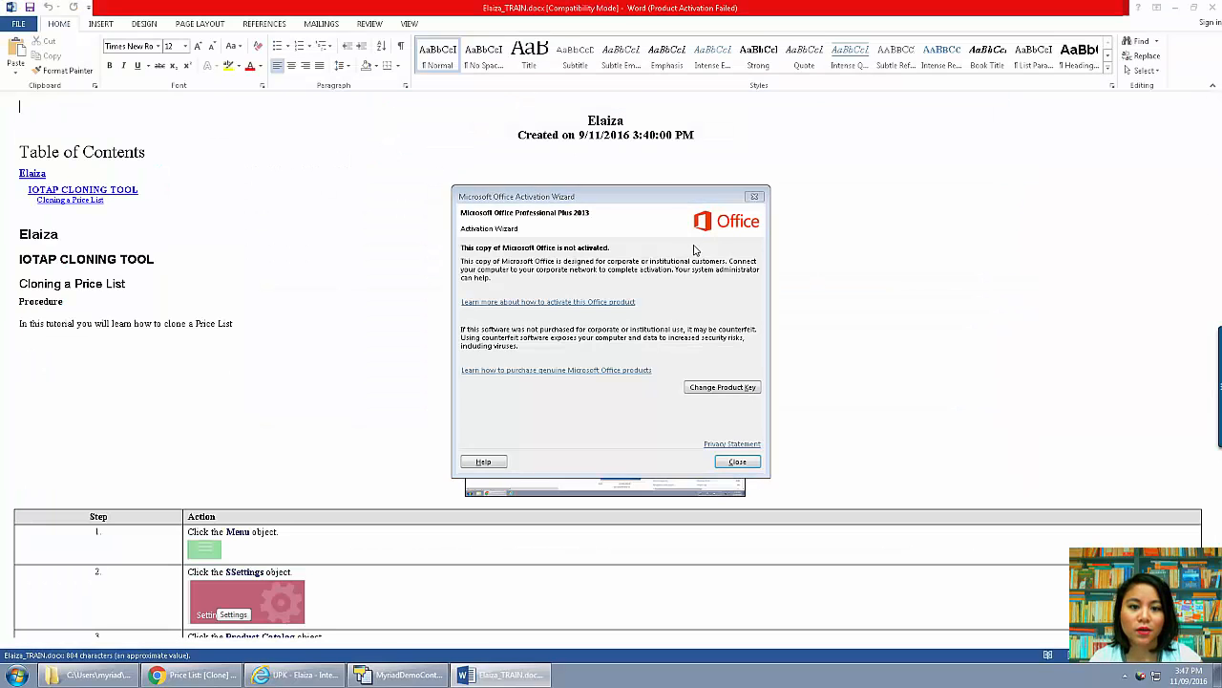
click(754, 196)
mouse_move(1218, 174)
mouse_down()
mouse_move(1217, 380)
mouse_move(1218, 163)
mouse_up()
click(1214, 8)
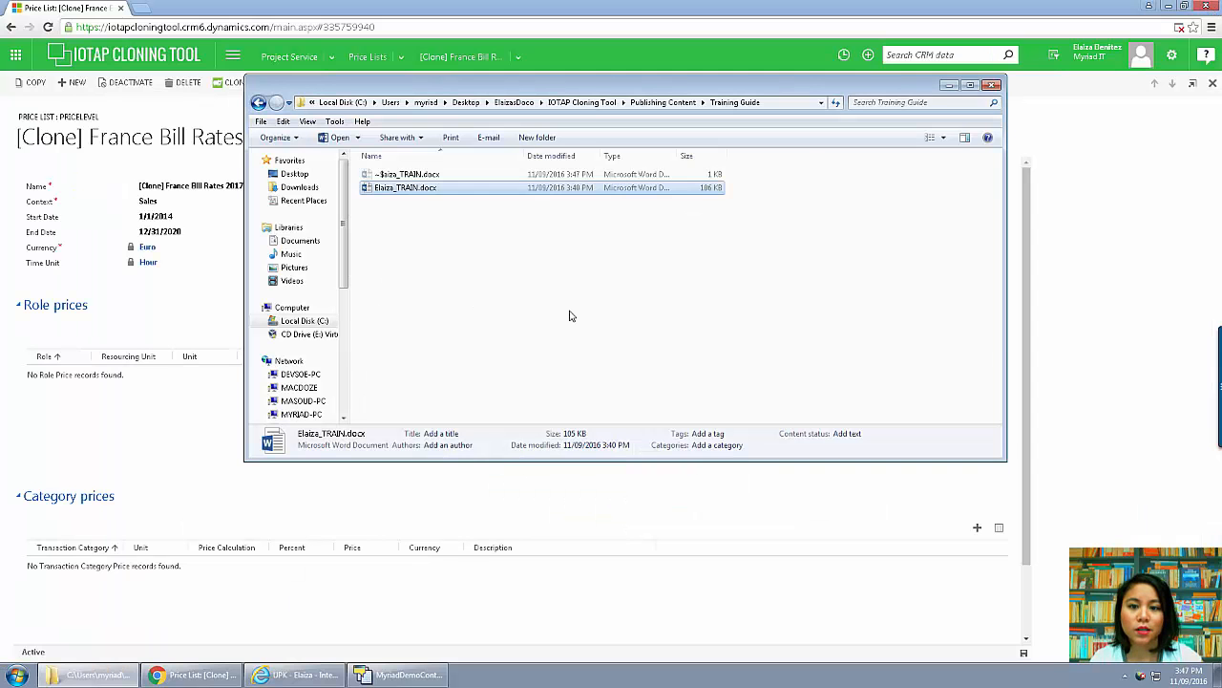
Open Cloning a Price List.pptx from the Presentation folder, maximize its window and view slides 2 and 3.
click(671, 102)
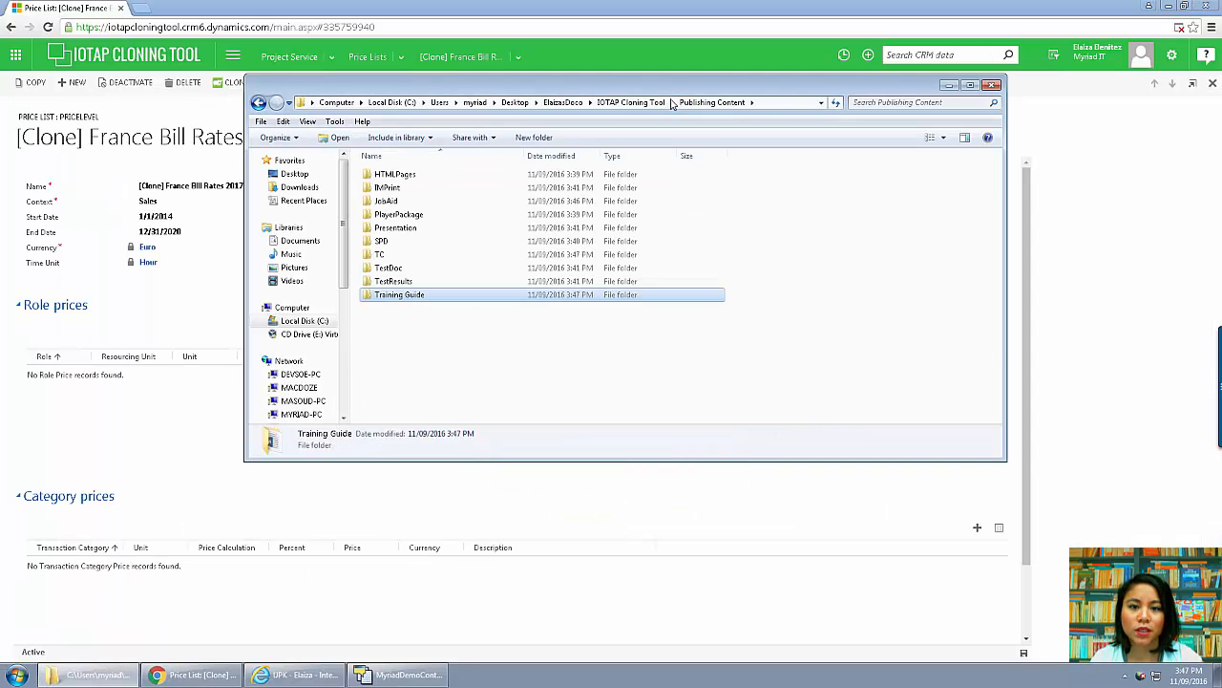
click(426, 231)
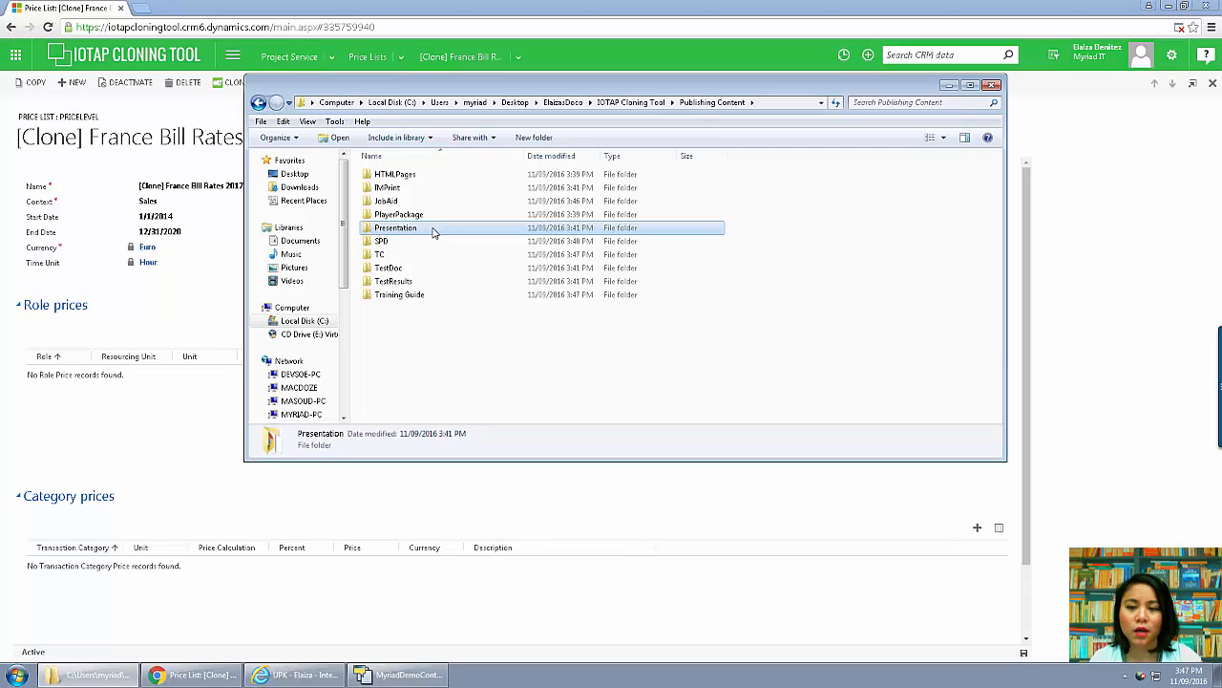
double_click(433, 233)
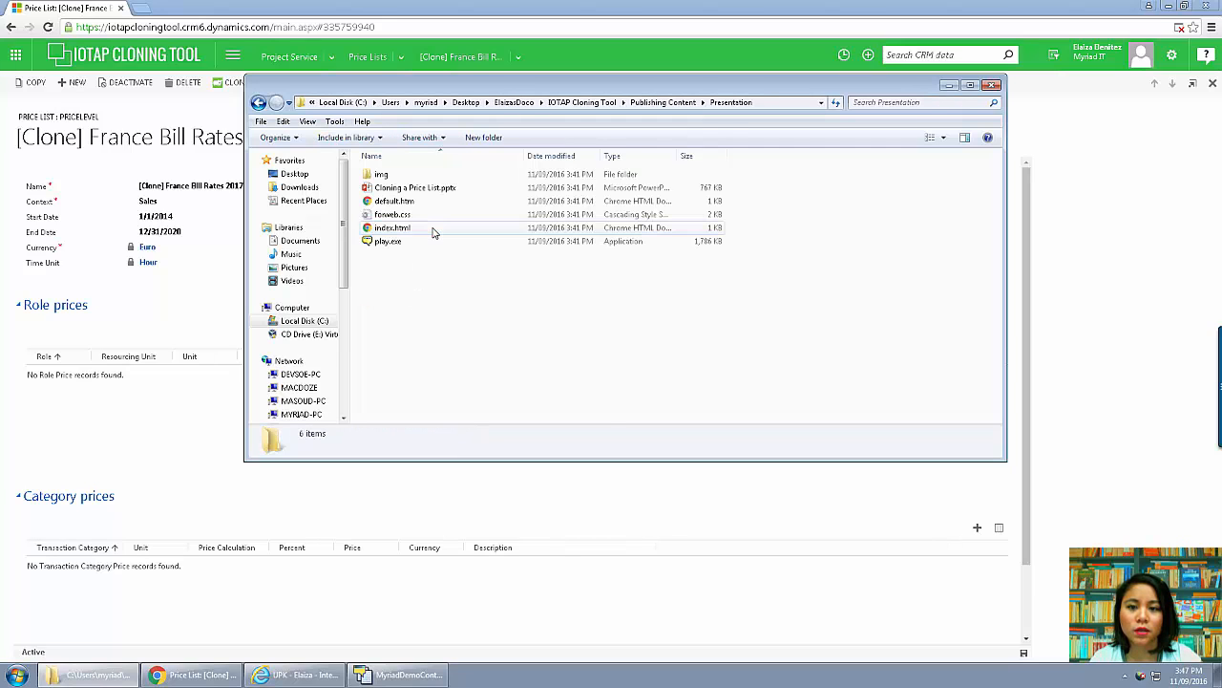
double_click(432, 189)
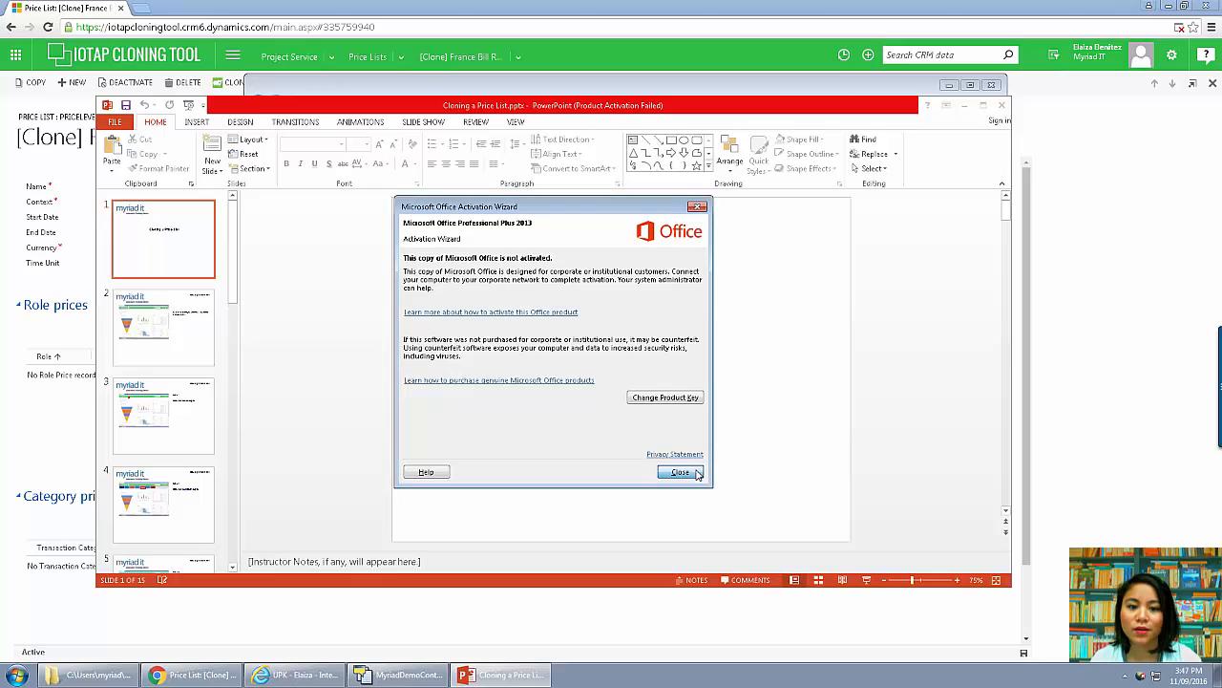
click(678, 472)
click(984, 105)
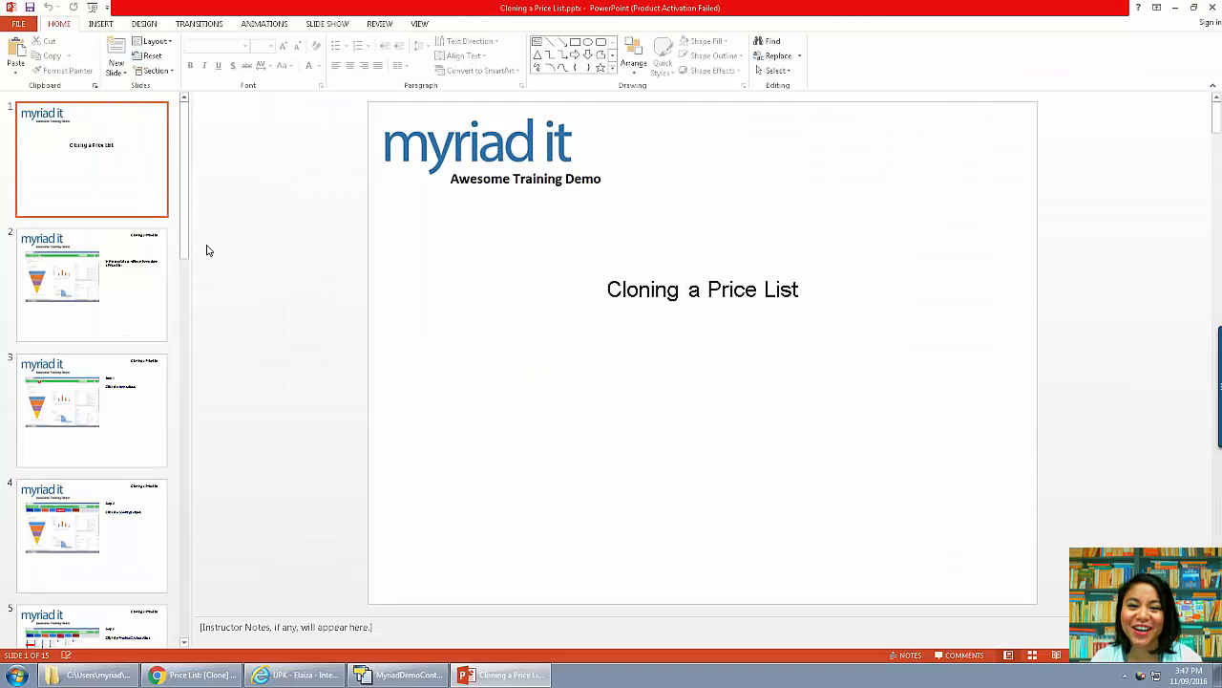
click(107, 276)
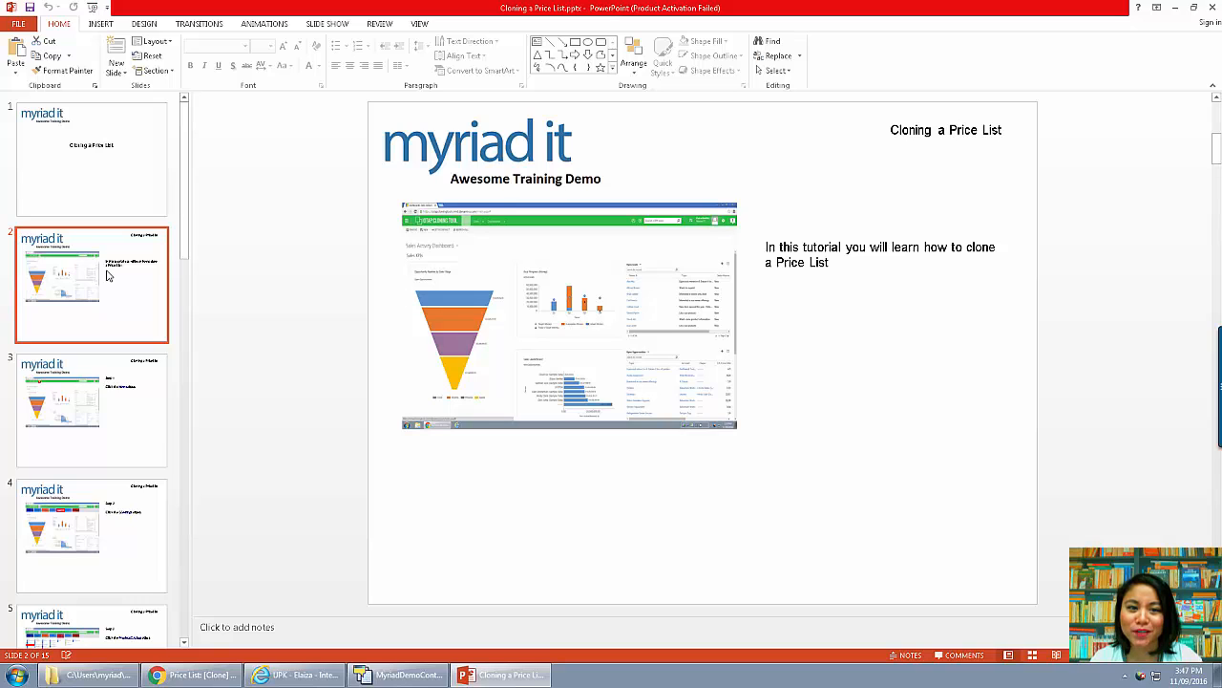
click(119, 411)
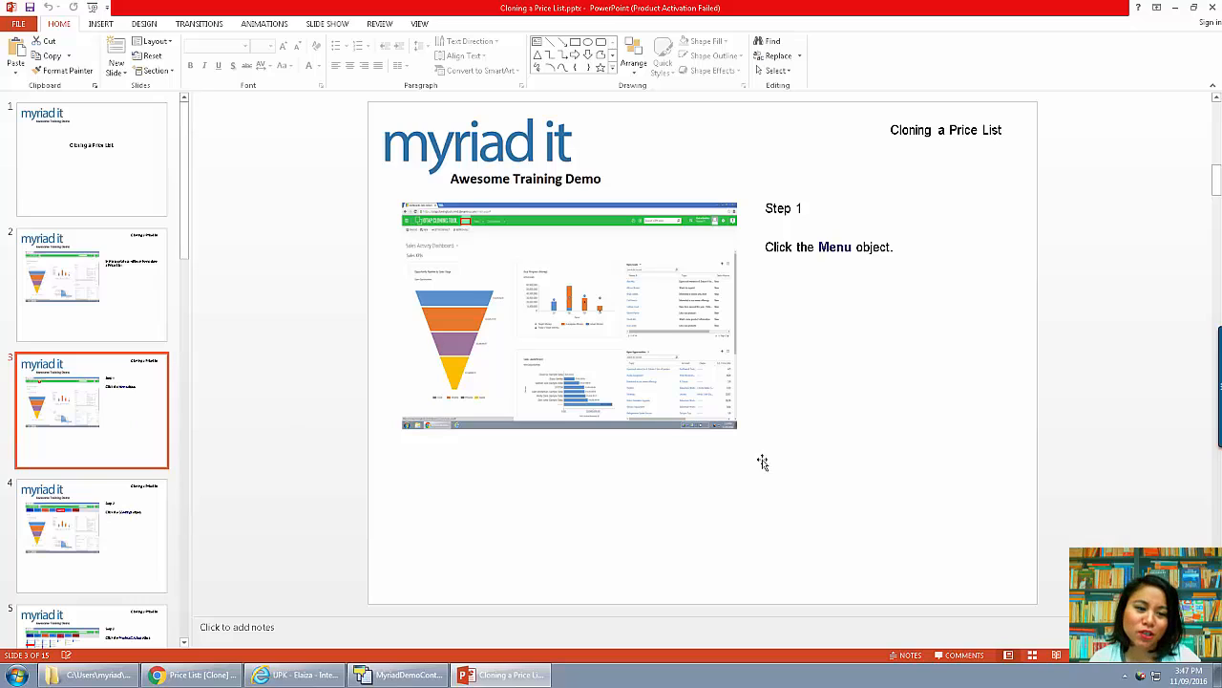
Run the slide show from slide 3, advance to the Step 5 slide and exit the show.
click(1081, 655)
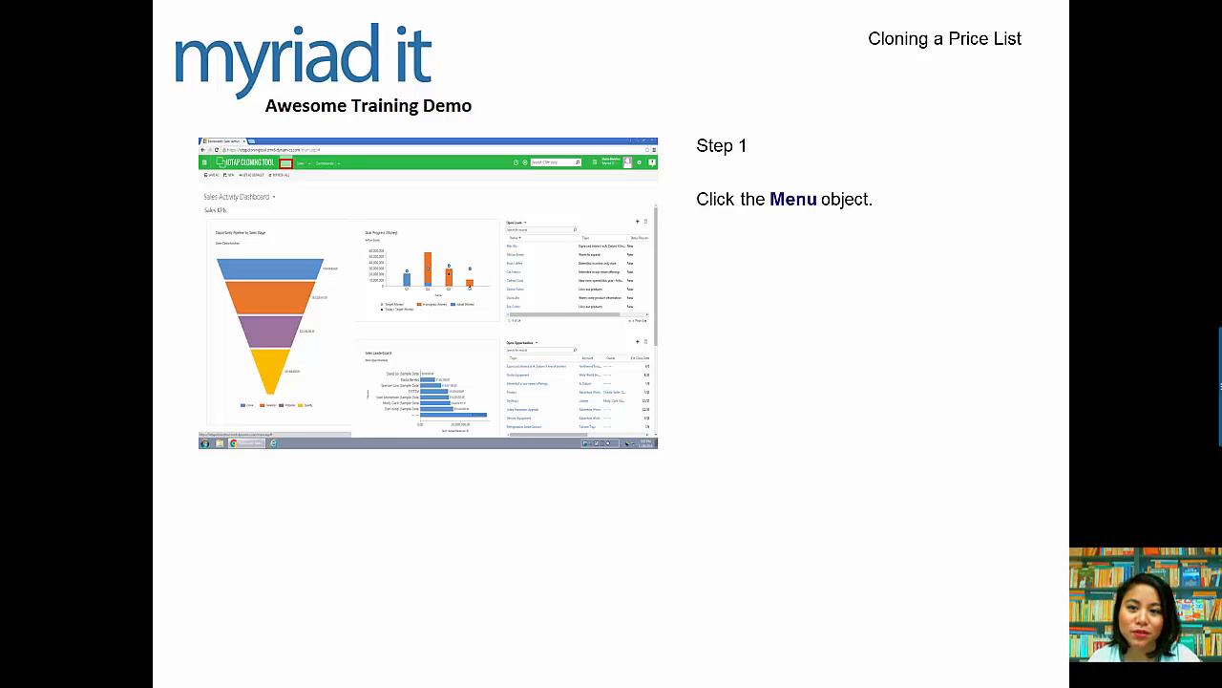
key(Right)
key(Right)
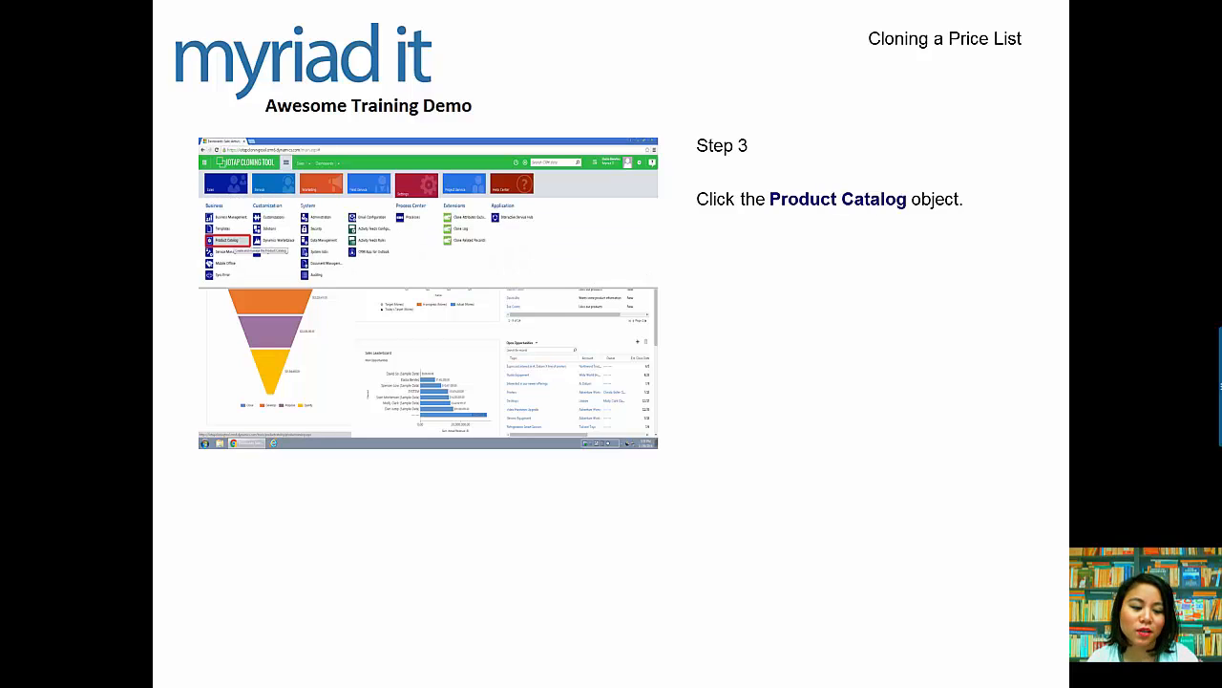
key(Right)
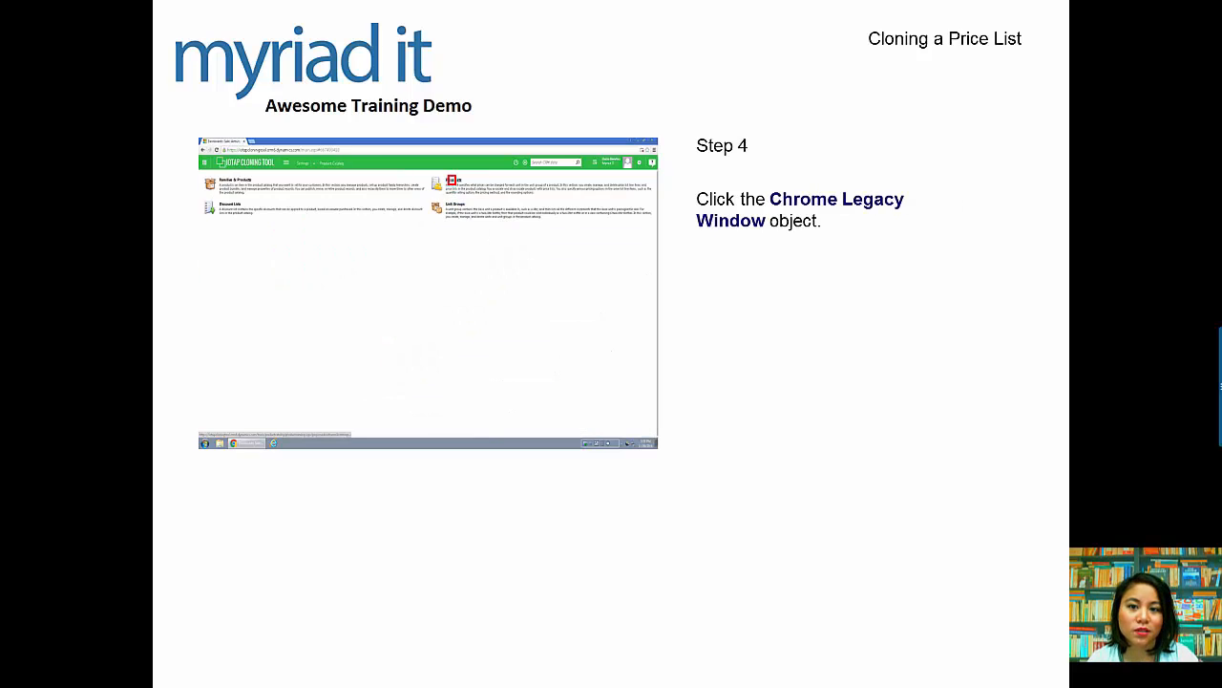
key(Right)
key(Escape)
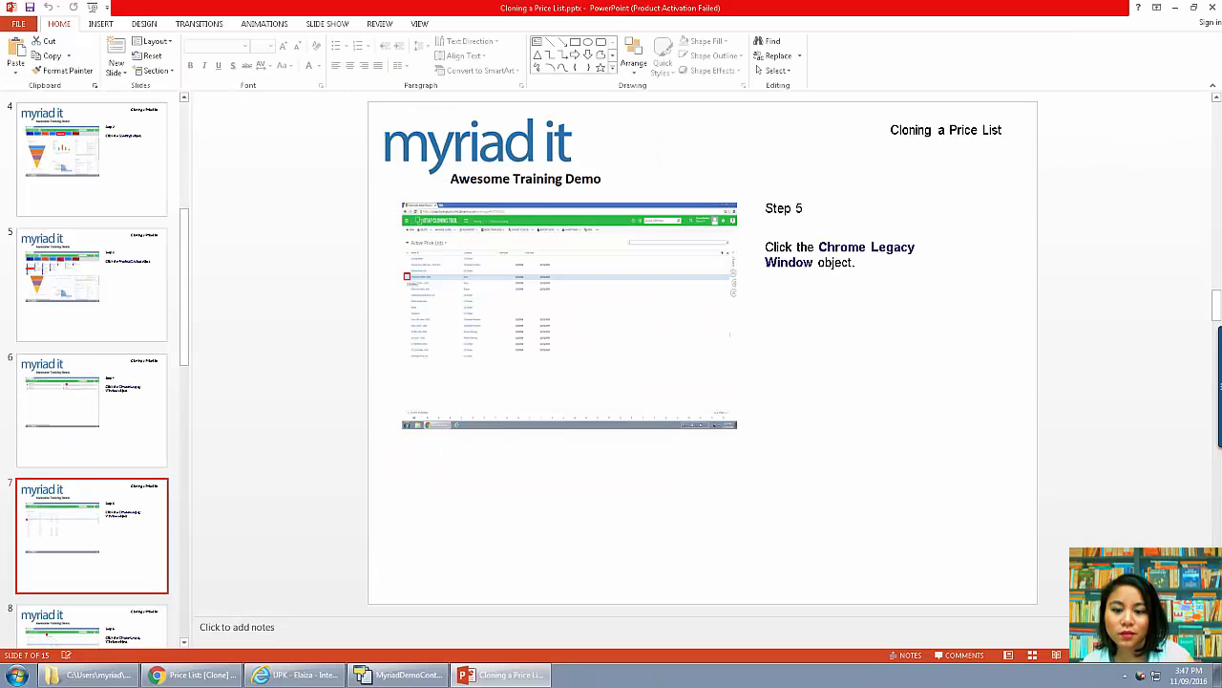
Open Cloning a Price List_TEST.docx from the TestDoc folder and examine its test procedure table.
click(90, 674)
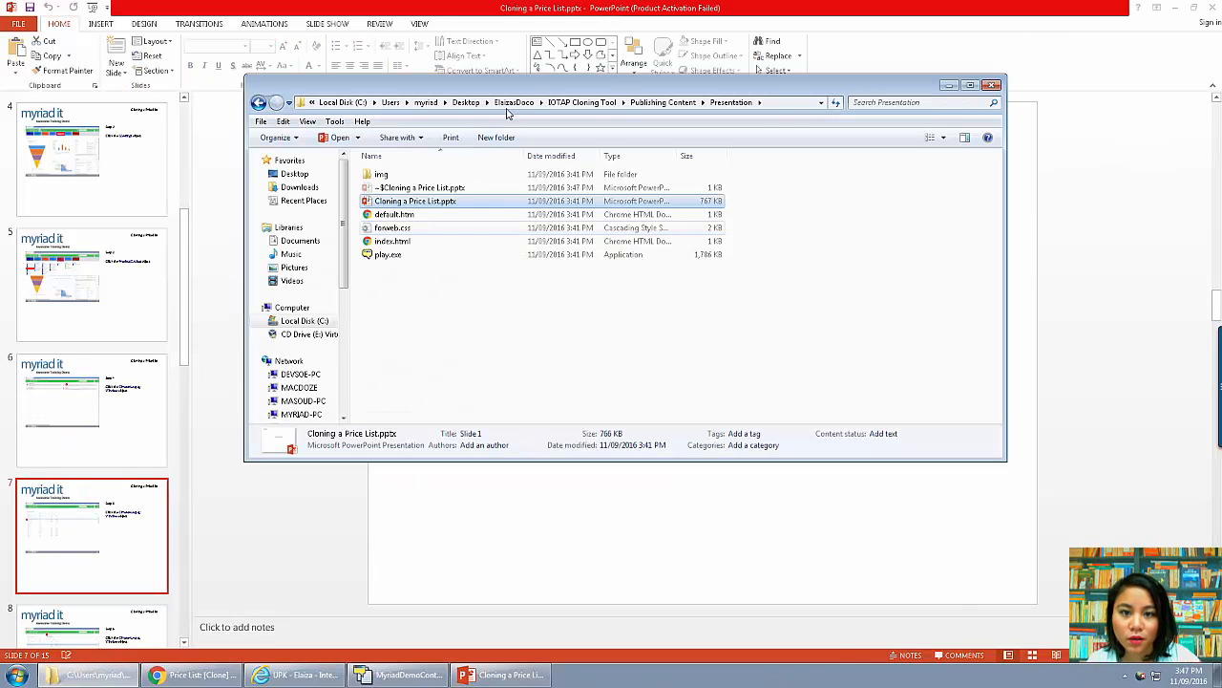
click(632, 103)
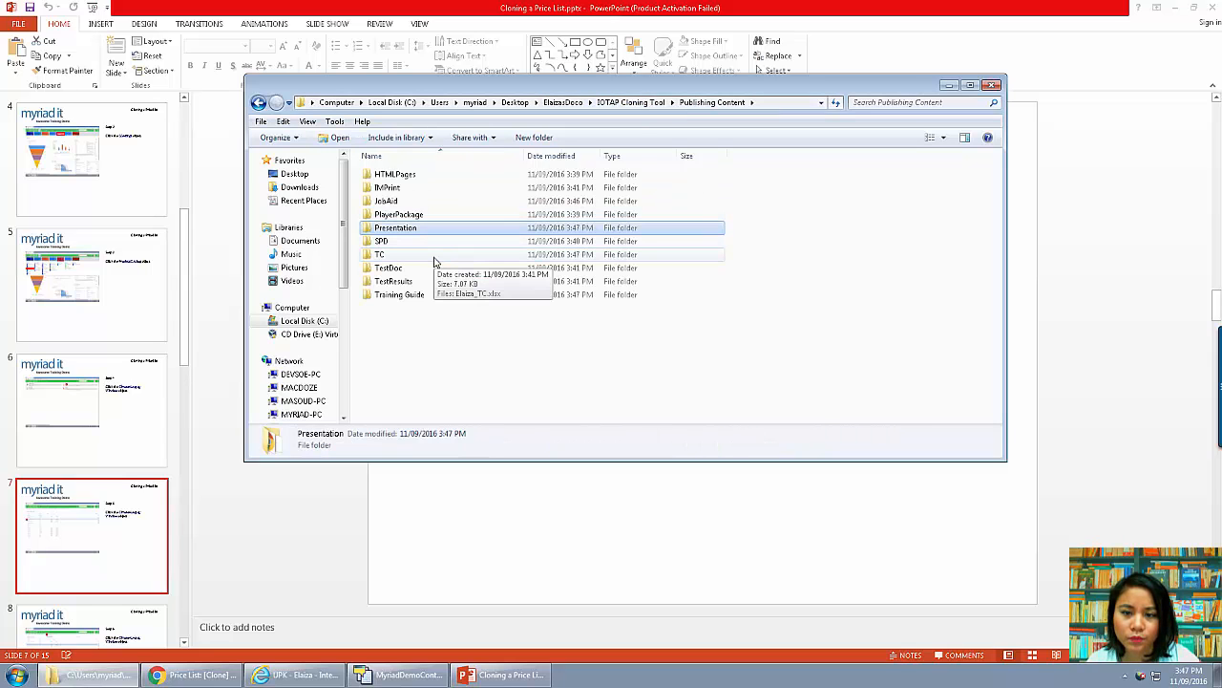
double_click(431, 268)
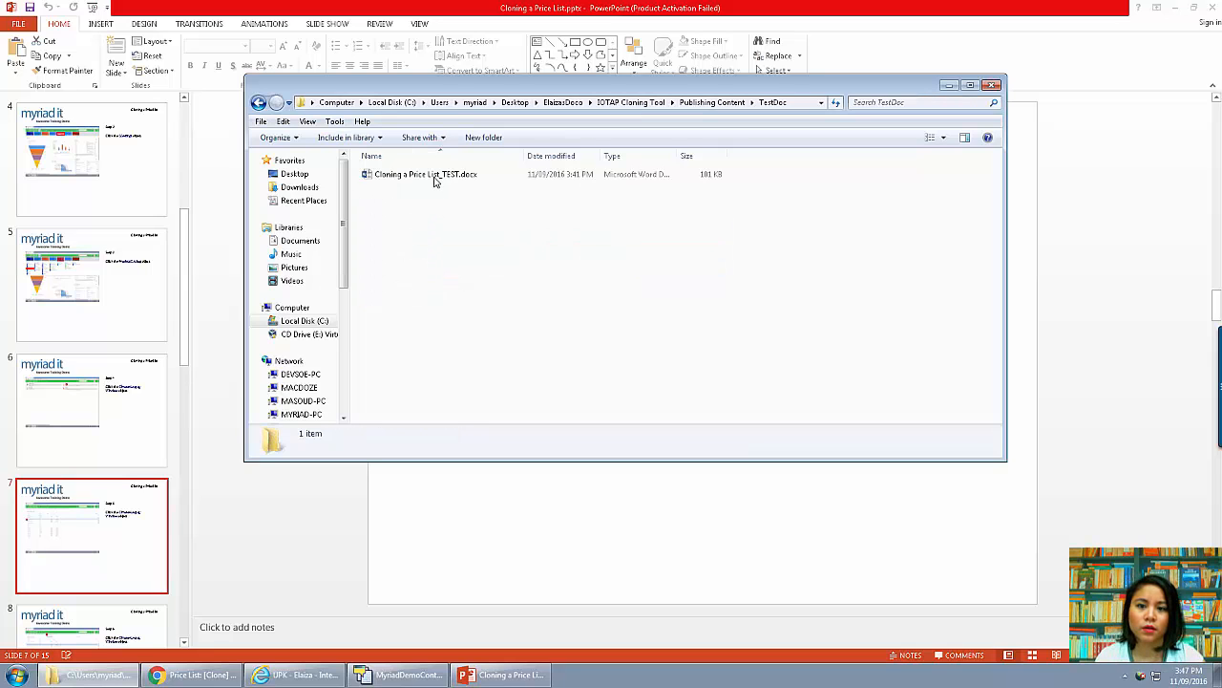
double_click(434, 177)
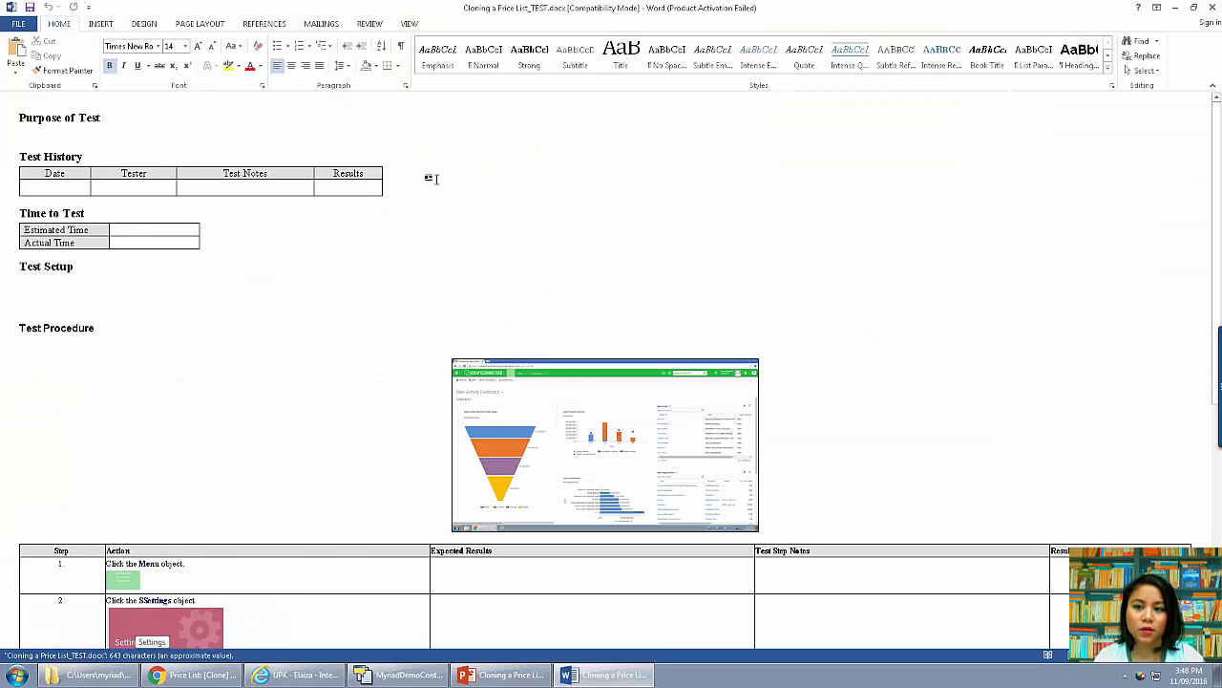
scroll(659, 376, down, 3)
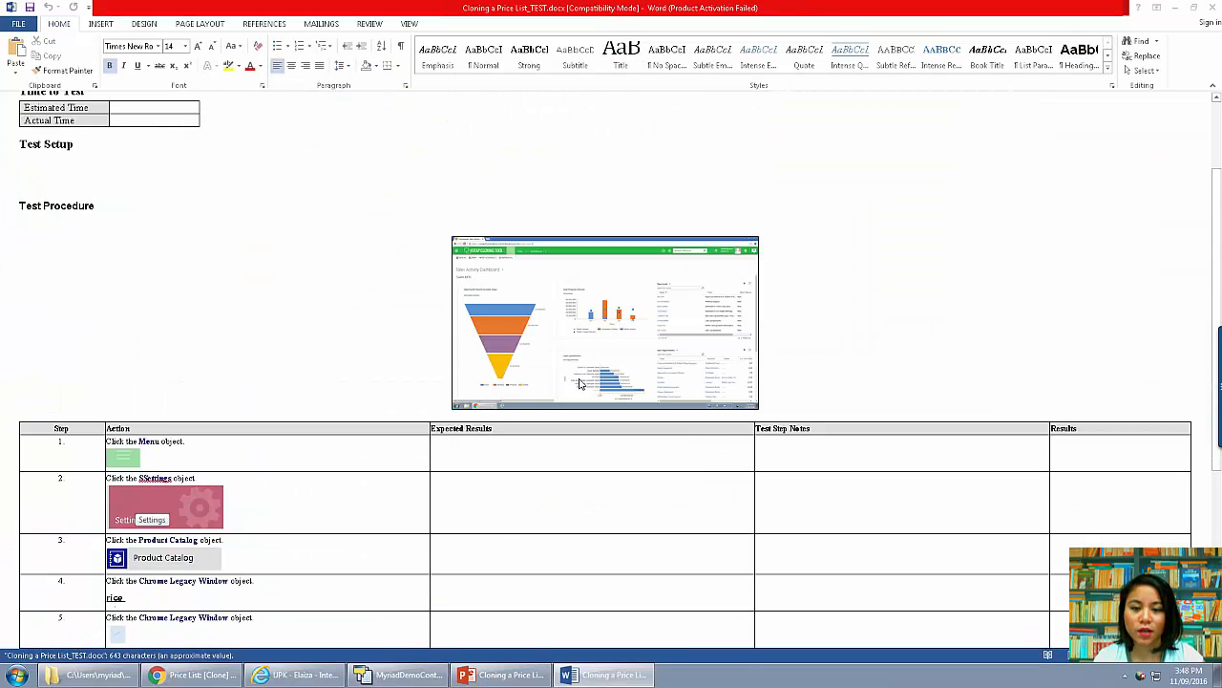
click(741, 463)
scroll(745, 449, down, 1)
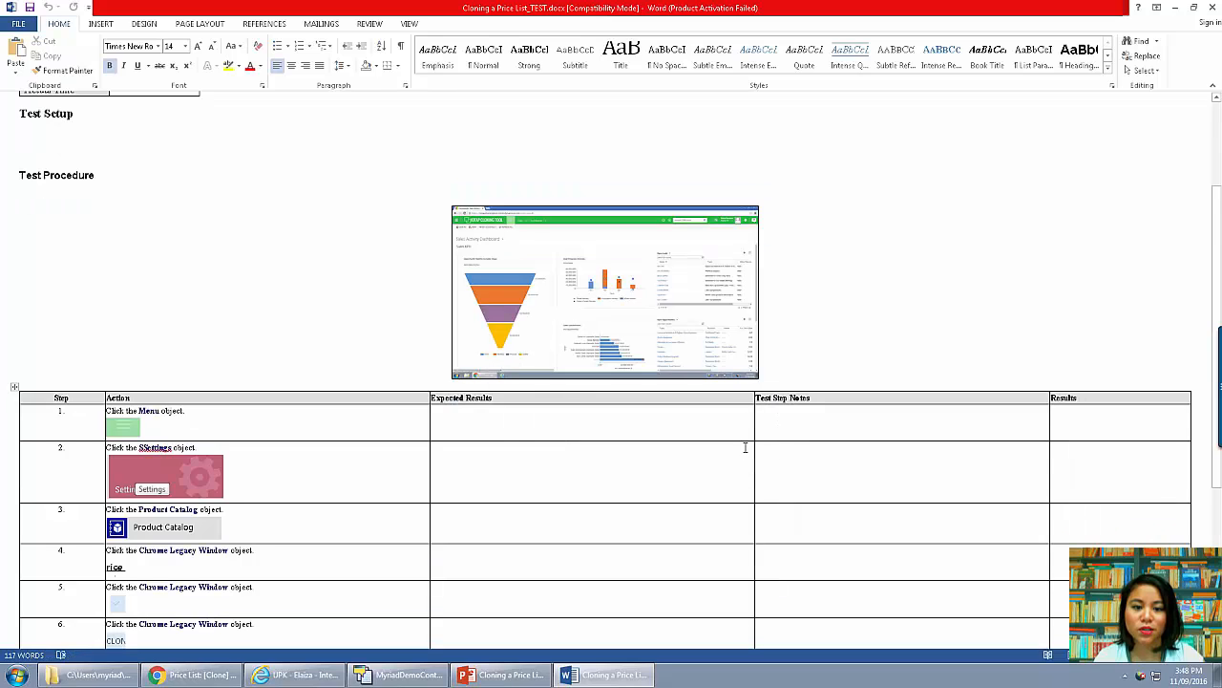
Review the test document's procedure table and the sections above it, and close it to go back to the Publishing Content folder.
scroll(745, 447, down, 3)
click(639, 305)
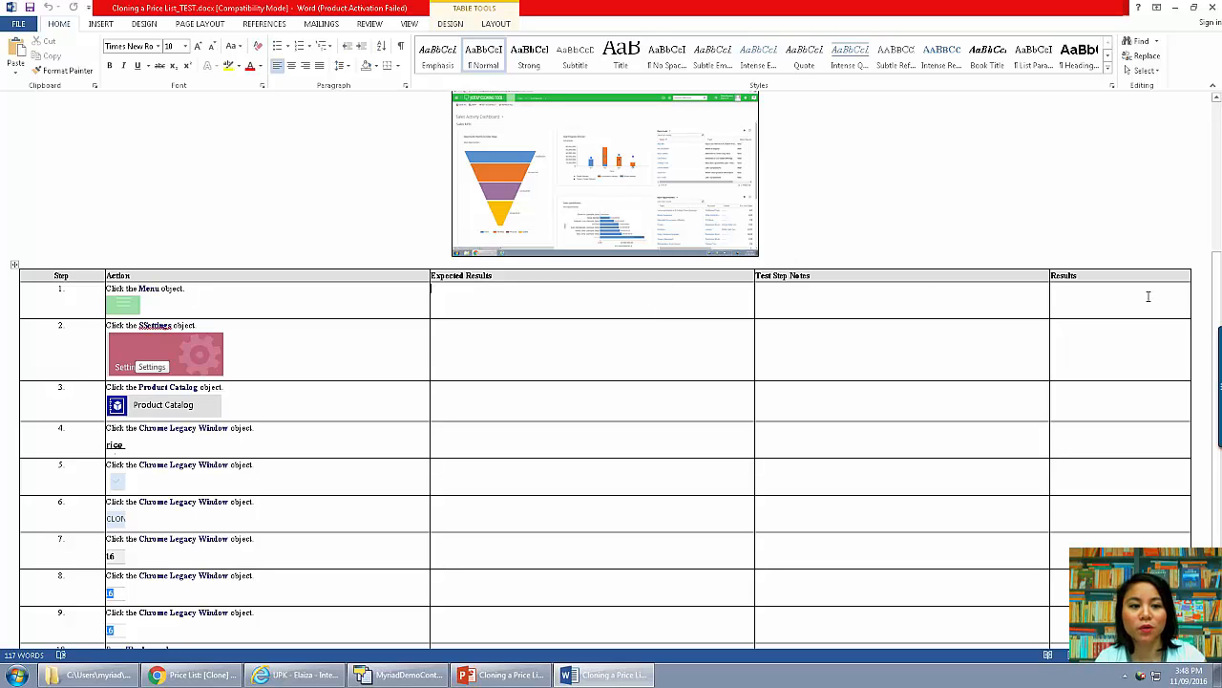
scroll(1108, 296, up, 3)
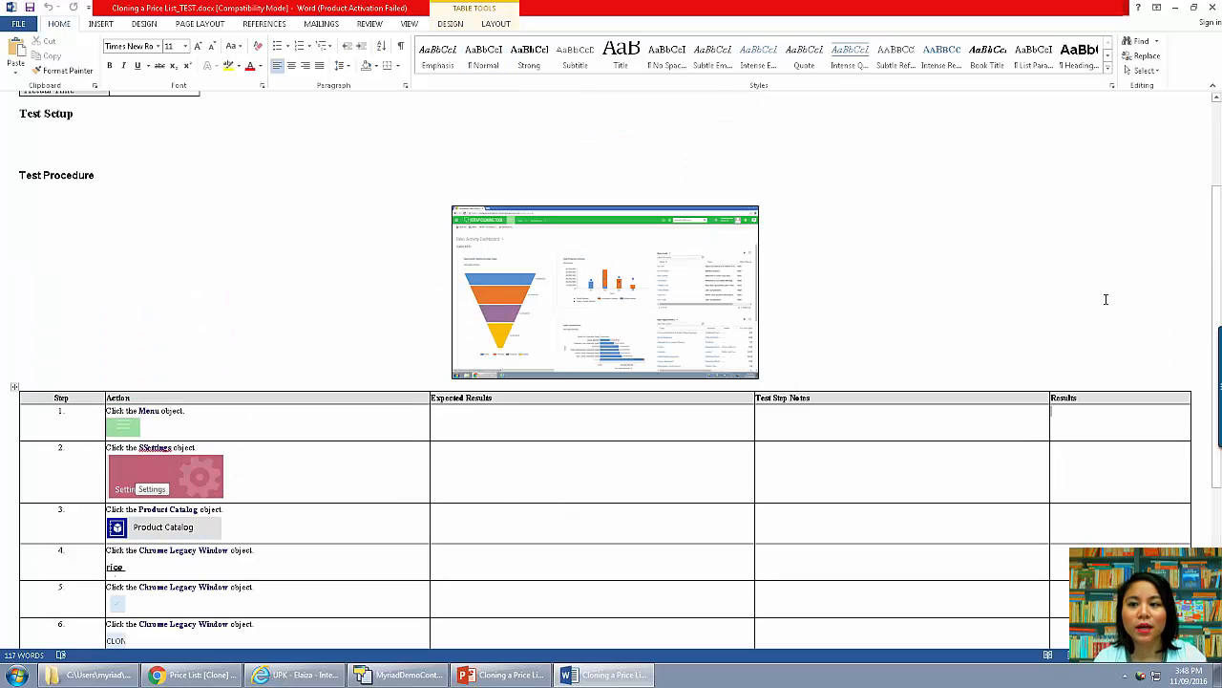
scroll(1104, 292, up, 3)
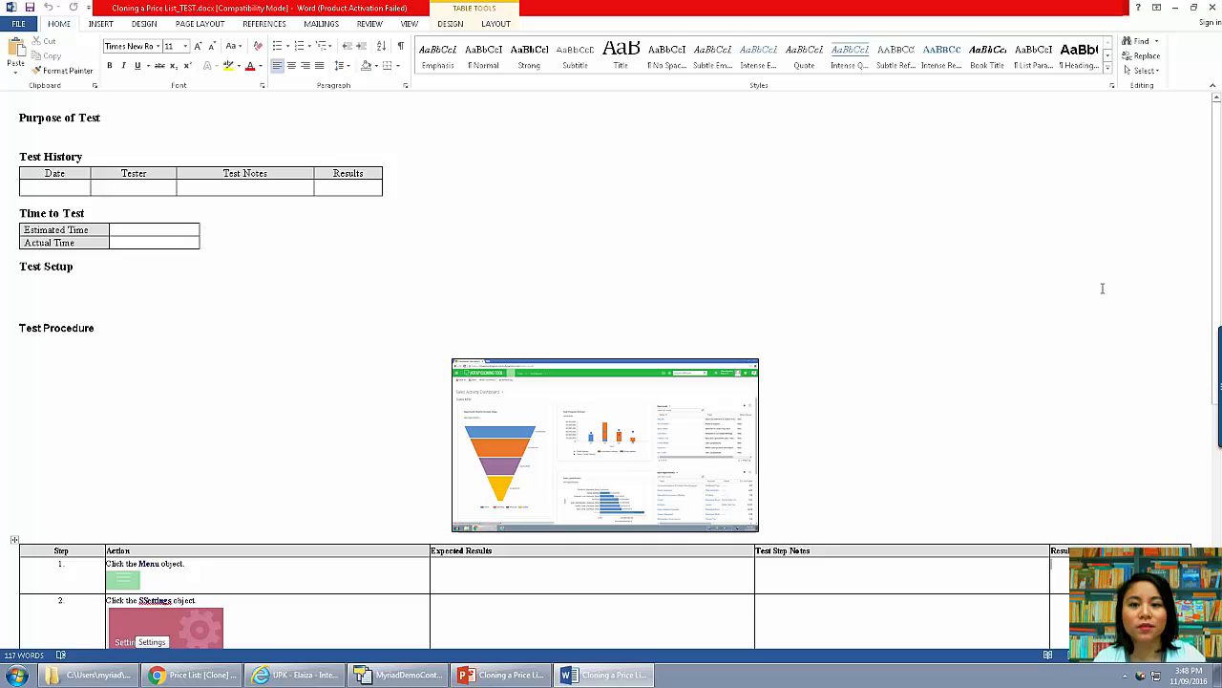
click(1213, 7)
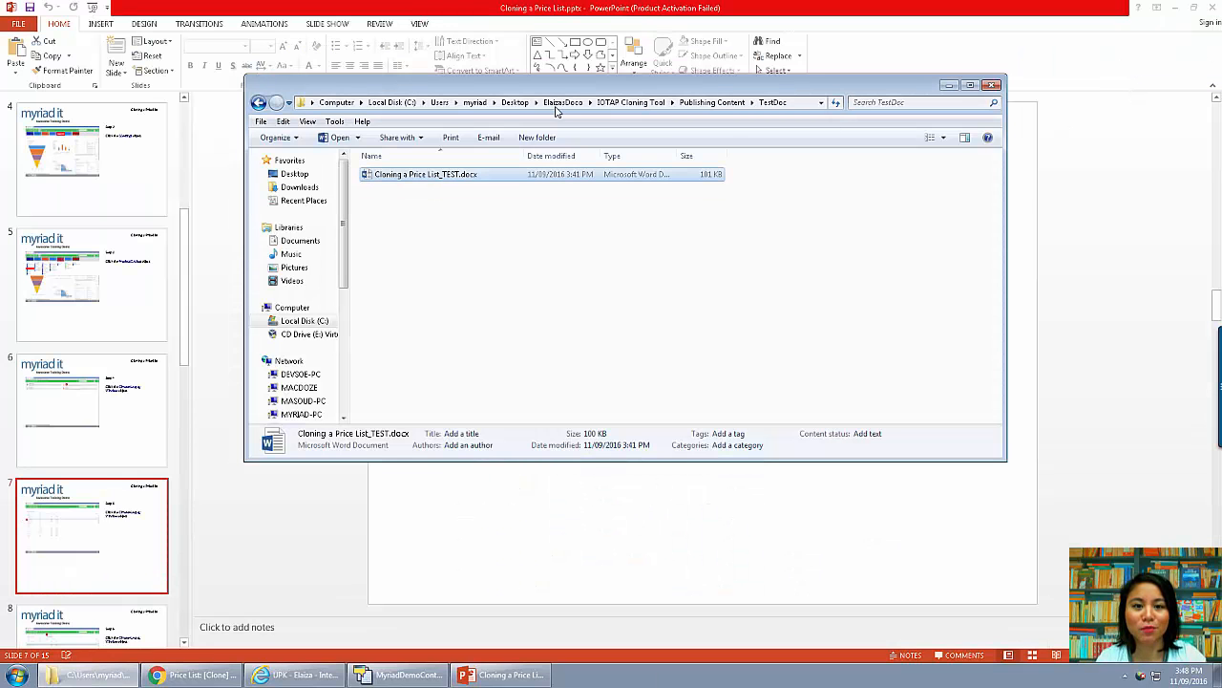
click(711, 102)
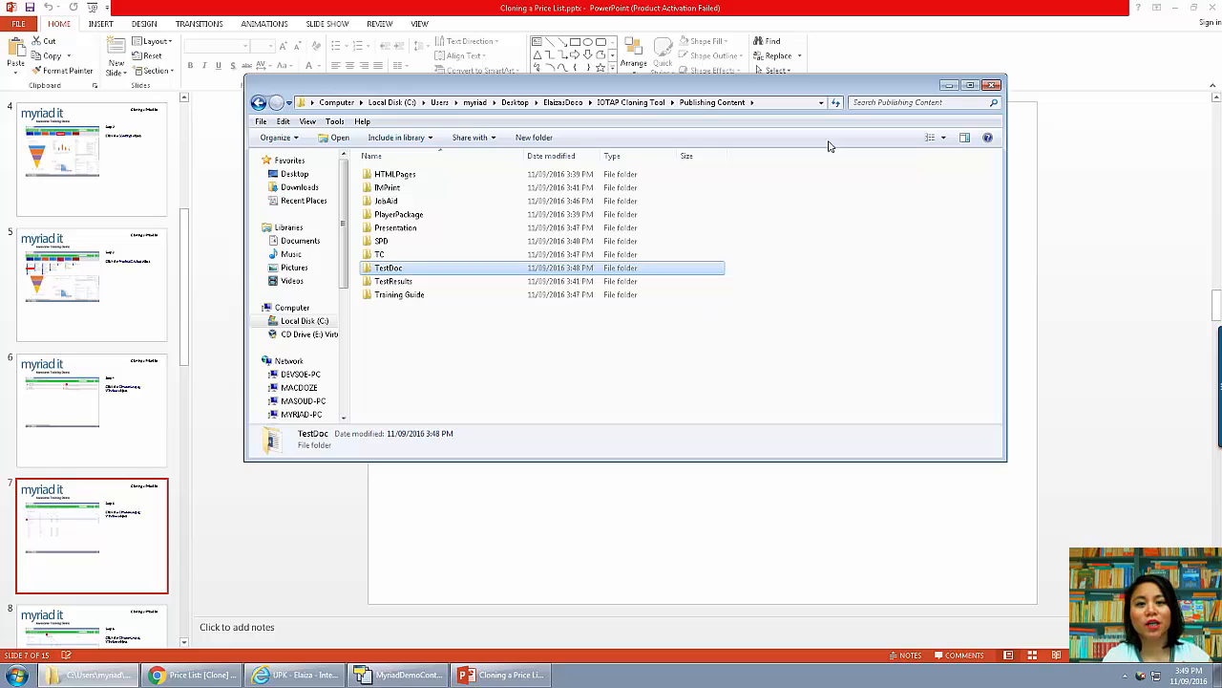
Minimize the remote session and run the UPK presentation's slide show from the RECAP slide, advancing to "UPK in a nutshell".
mouse_move(787, 8)
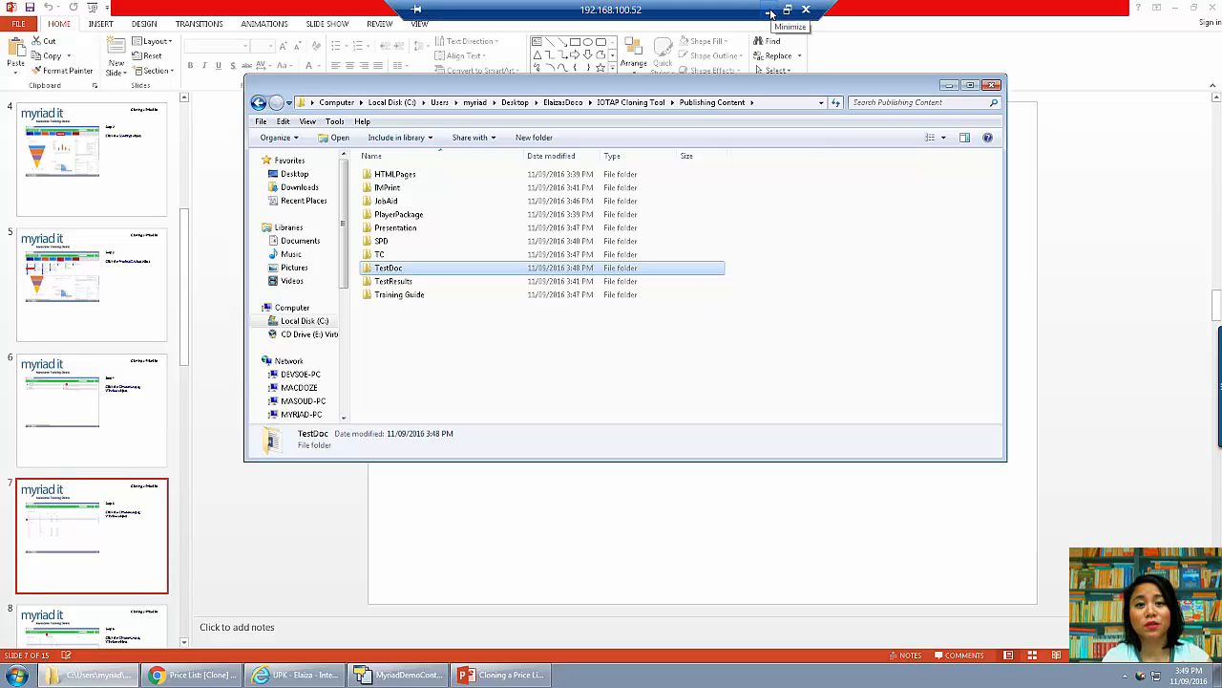
click(770, 11)
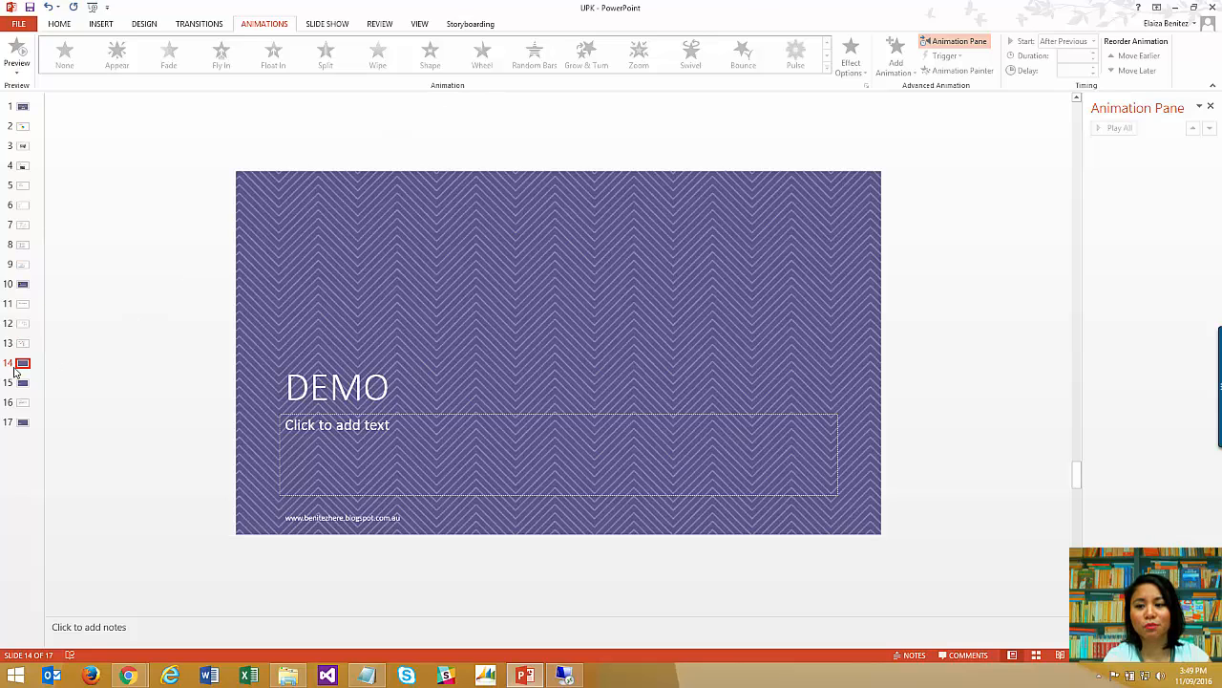
click(24, 384)
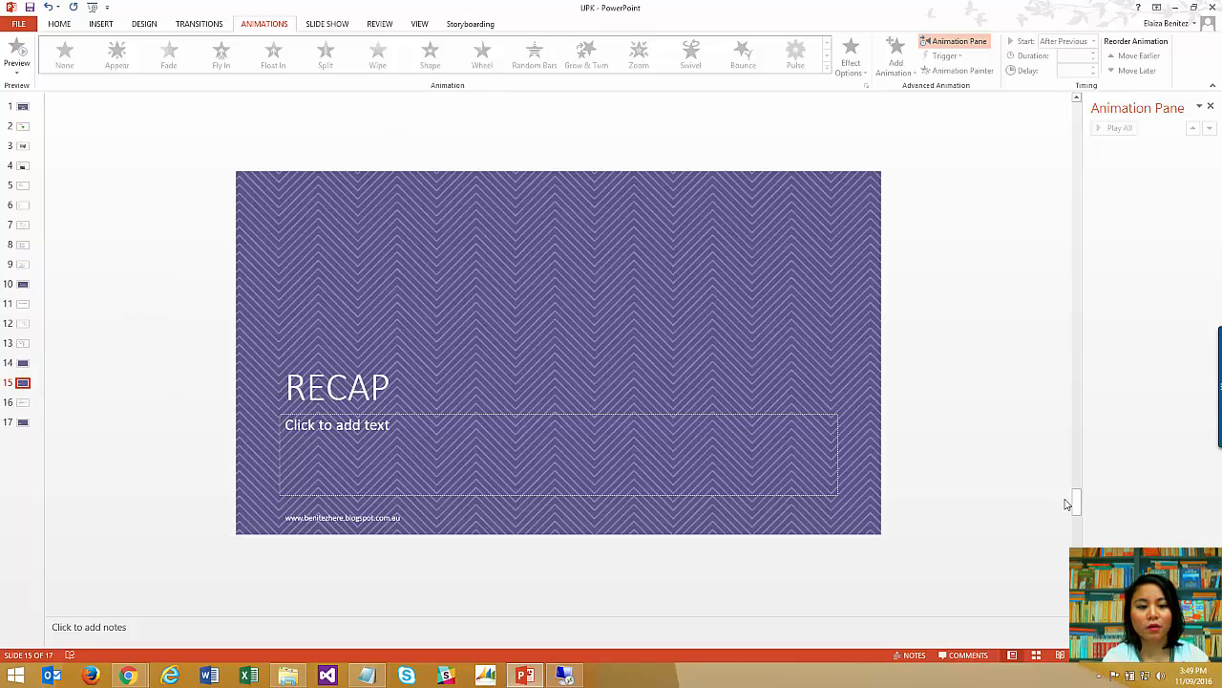
key(shift+F5)
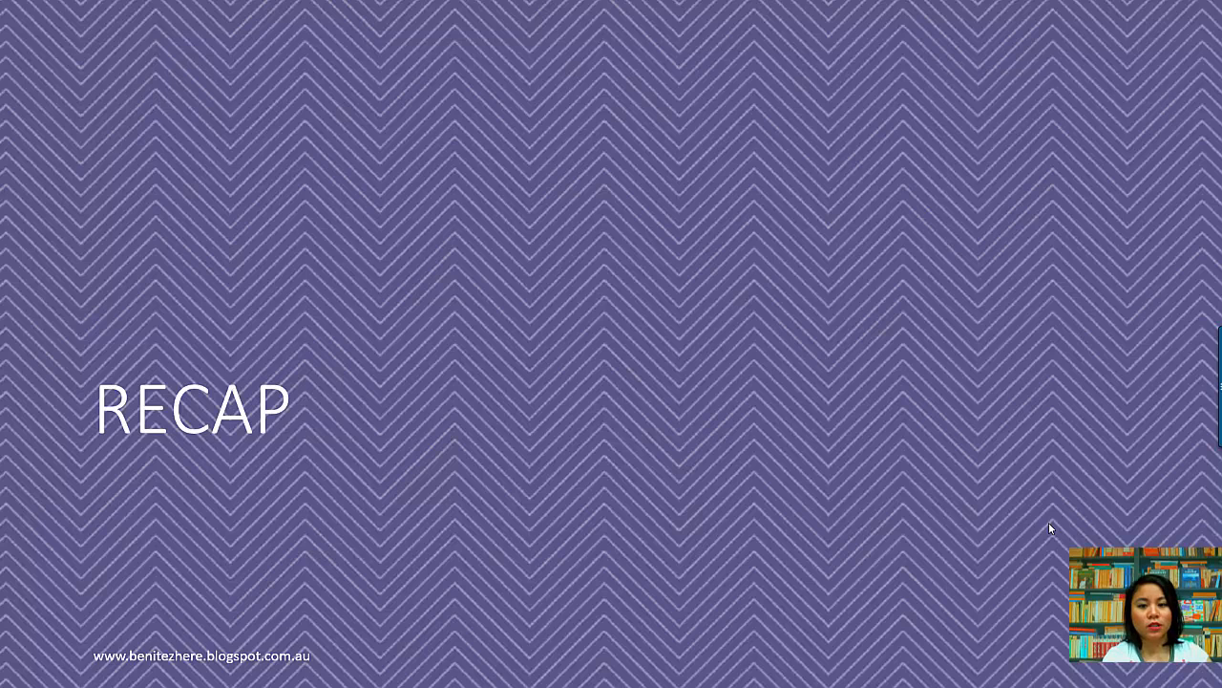
key(Right)
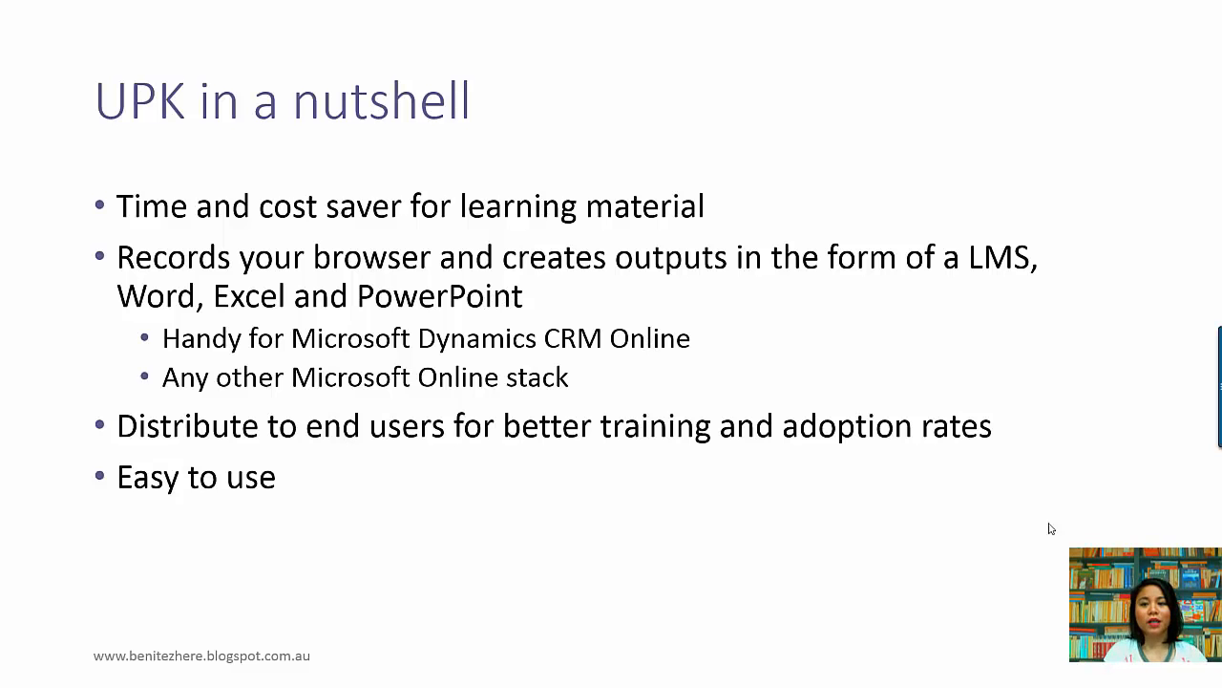